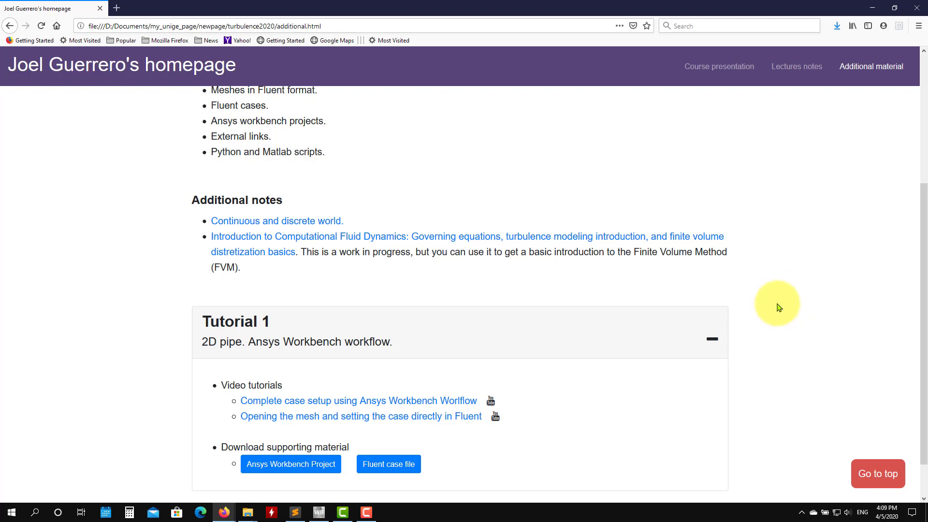
Leave the course web page and bring up the casestest folder in File Explorer.
scroll(783, 276, down, 2)
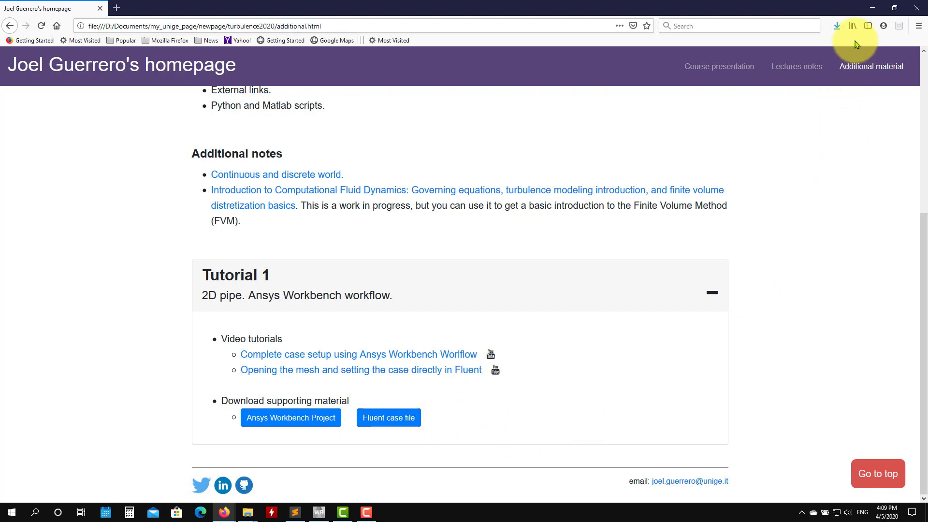
click(873, 8)
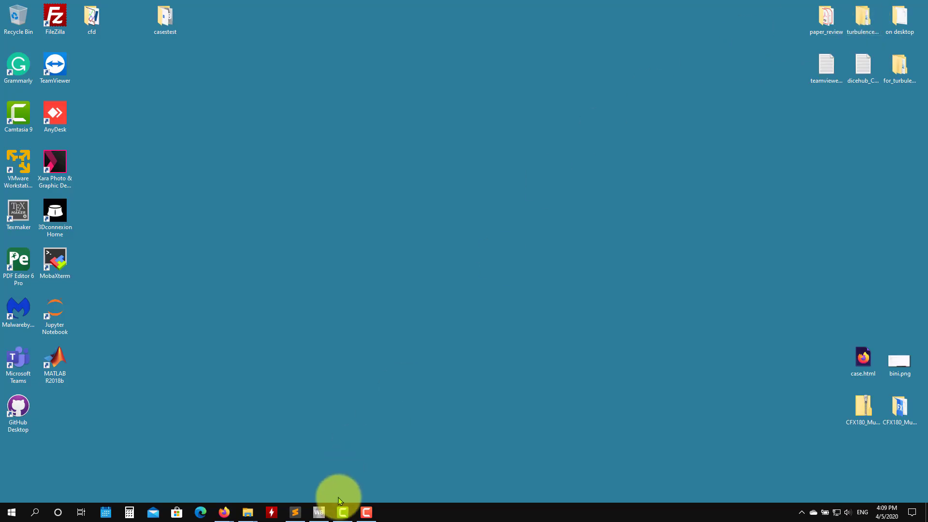
mouse_move(246, 509)
click(370, 477)
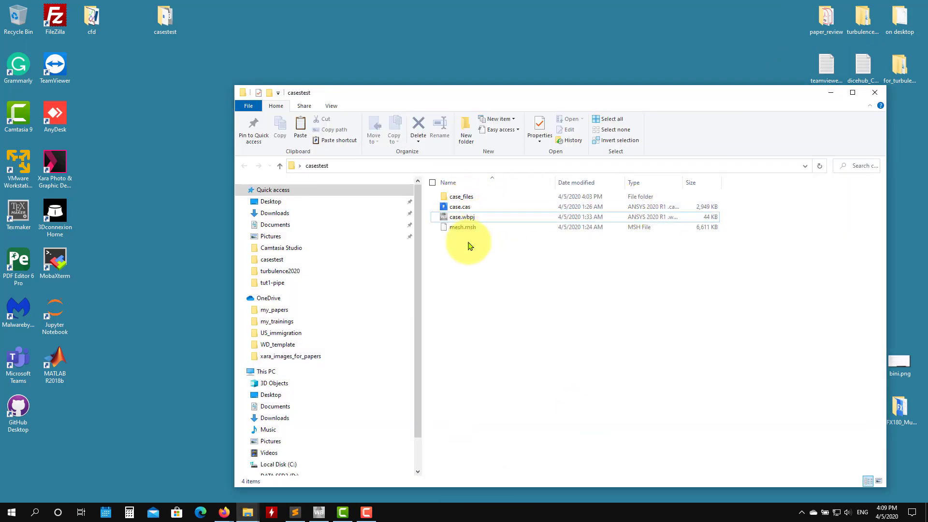
Switch to the case project in Workbench and select SYS.1.msh in its file list.
click(319, 511)
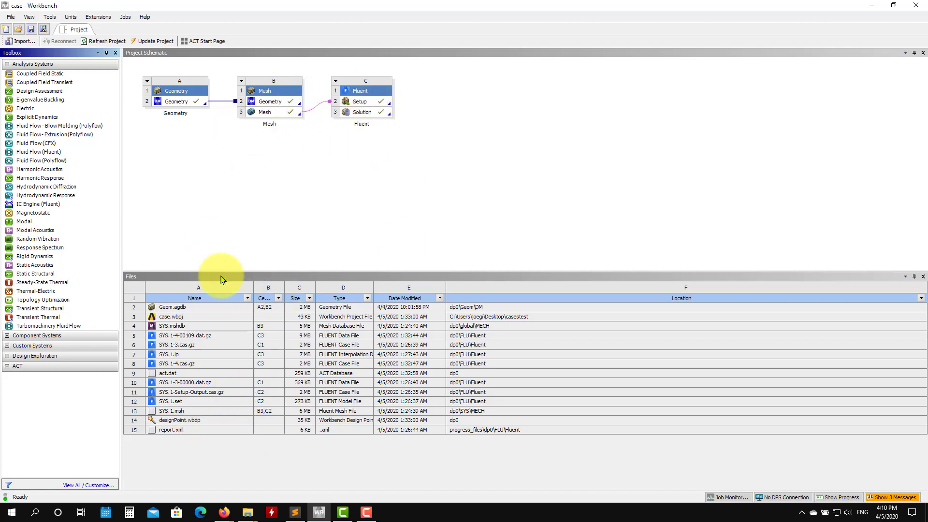
click(209, 414)
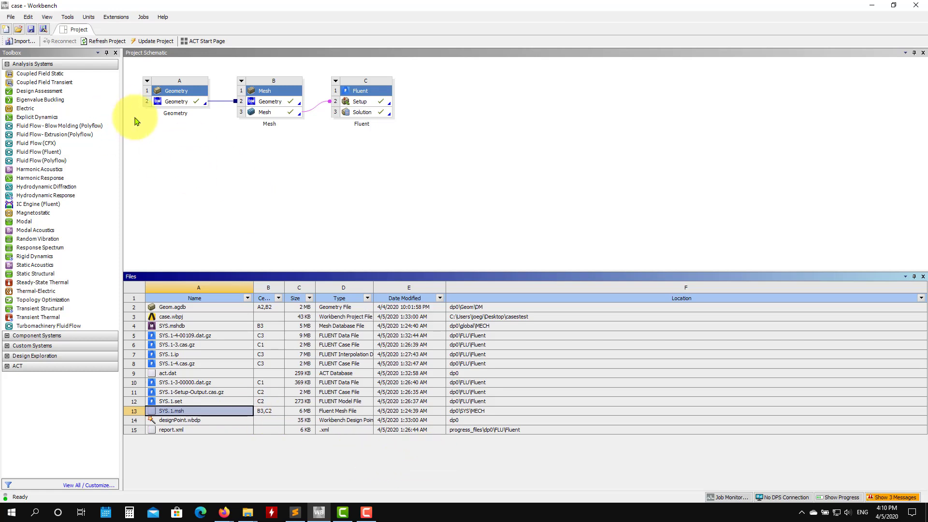
Hide the project's Files list and show it again.
click(48, 20)
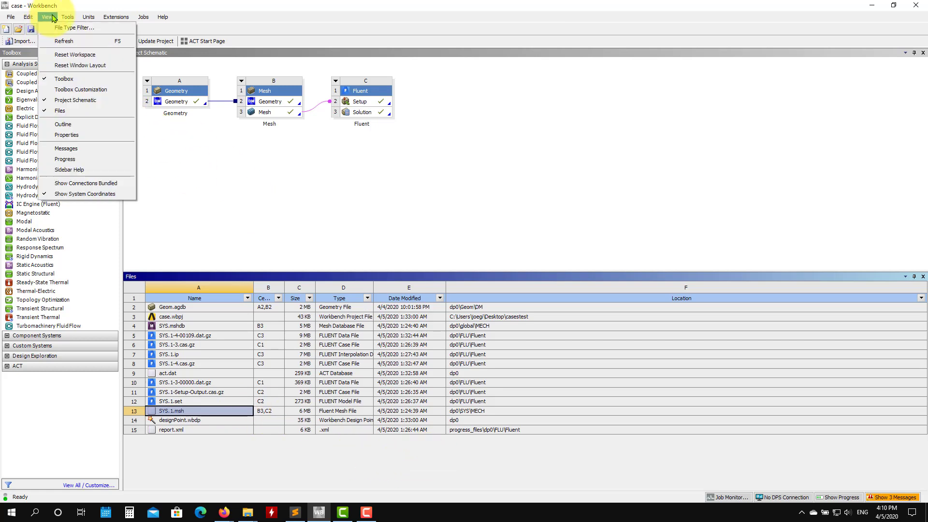
click(75, 118)
click(29, 17)
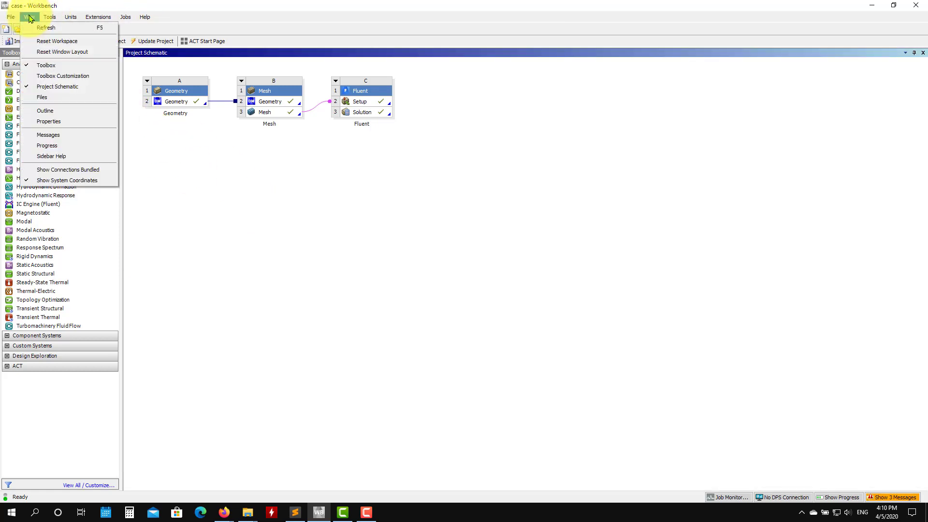
click(58, 97)
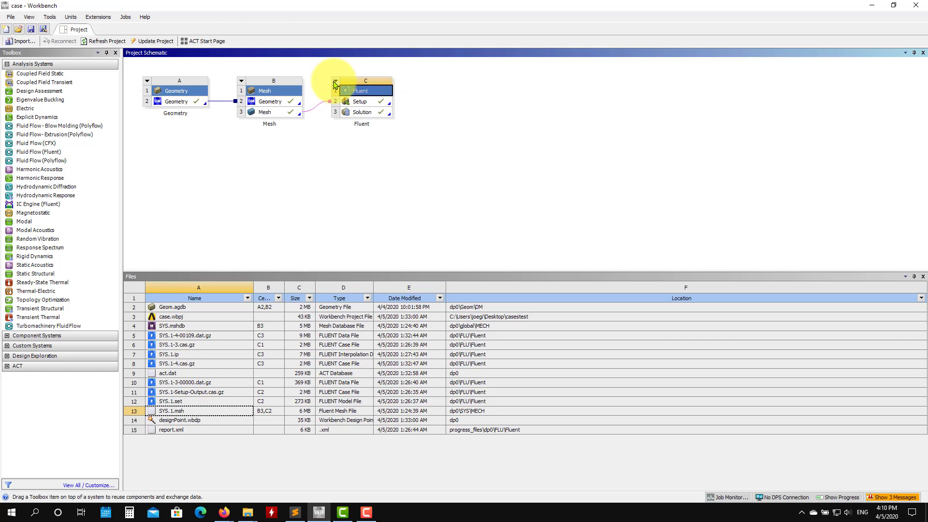
Delete the Fluent system C from the project schematic, accepting the data removal, and save the project.
click(335, 81)
click(363, 153)
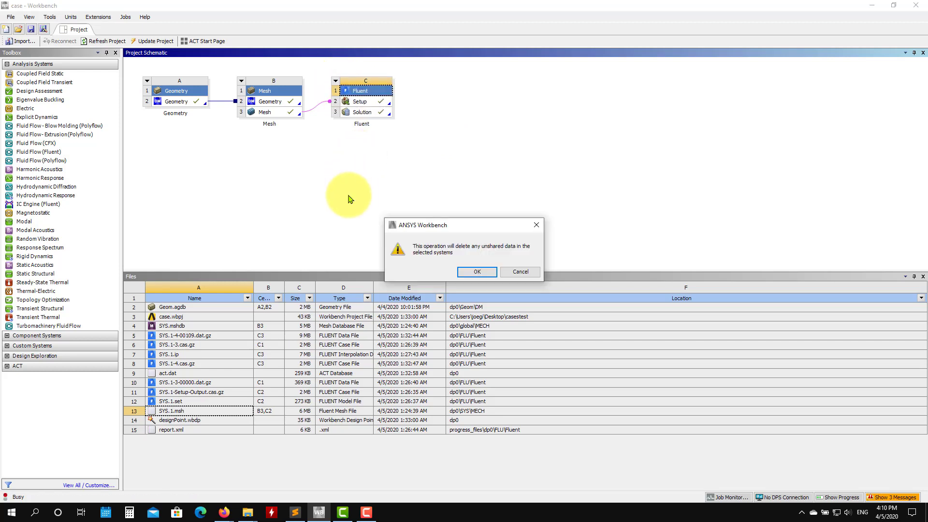
click(477, 270)
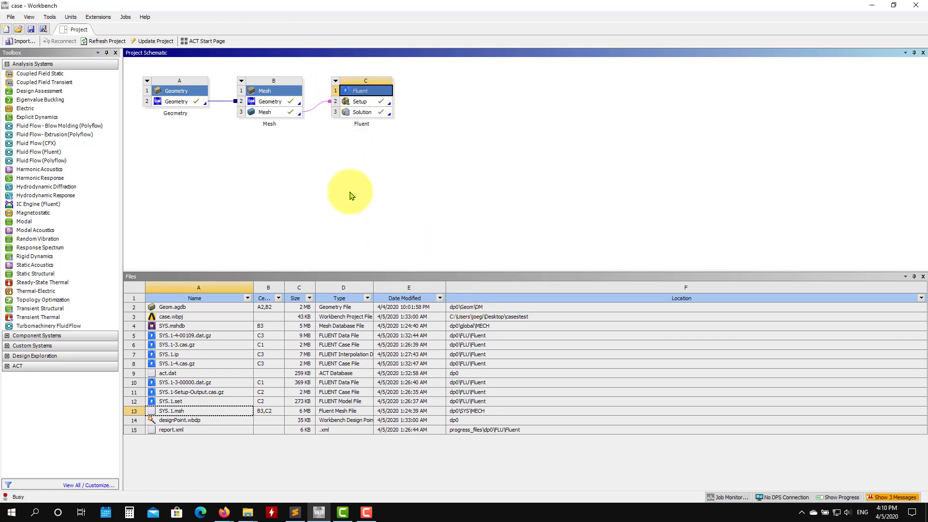
click(30, 29)
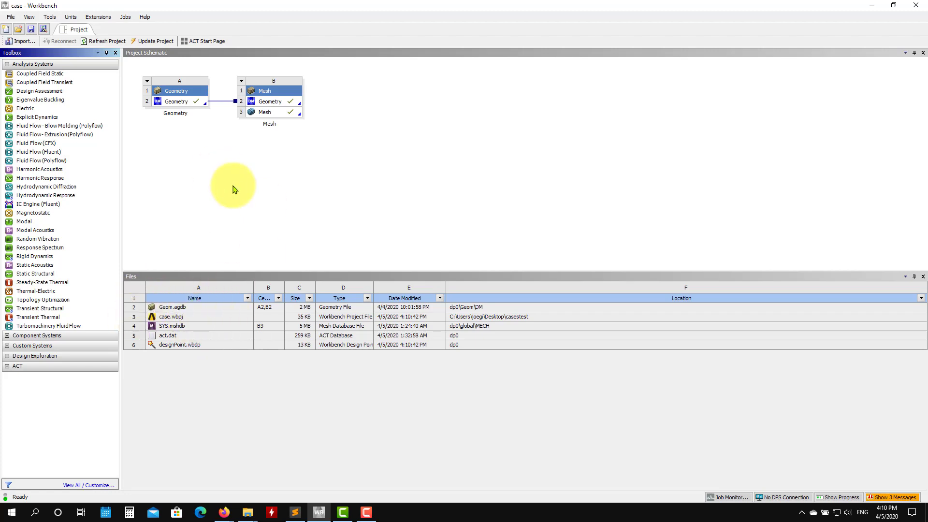
Add a Fluent component system to the schematic, linked to the Mesh cell of system B.
click(34, 336)
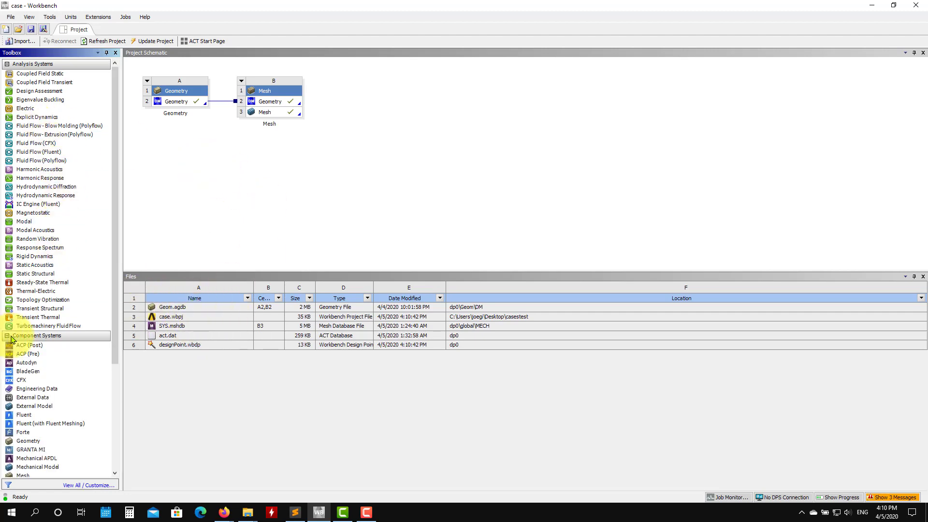
scroll(58, 309, down, 5)
drag(27, 285, 288, 115)
Update the Mesh cell of system B to generate the Fluent mesh file, and save the project before closing Workbench.
right_click(285, 116)
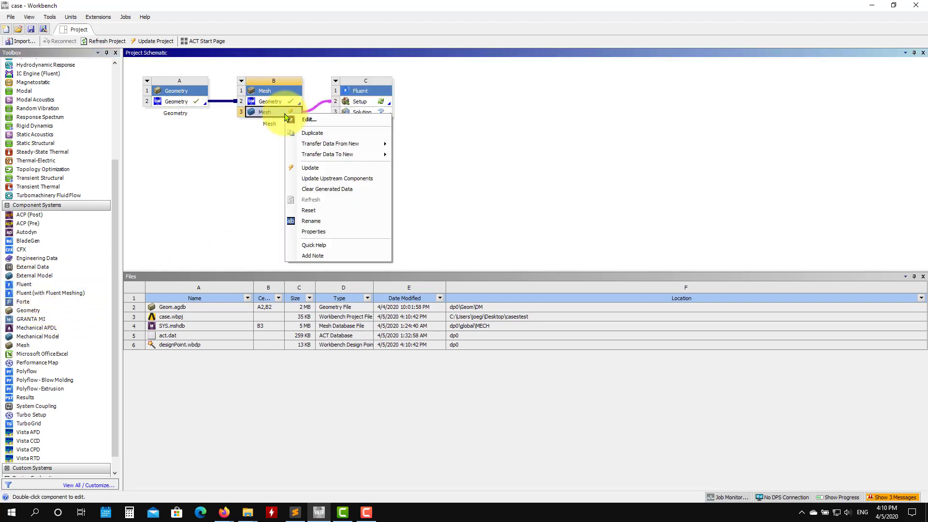
click(323, 168)
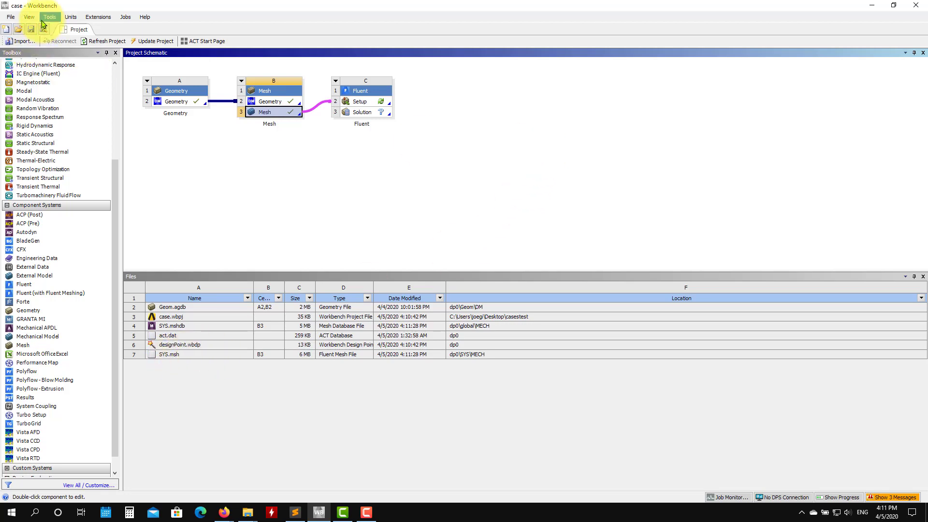
key(ctrl+s)
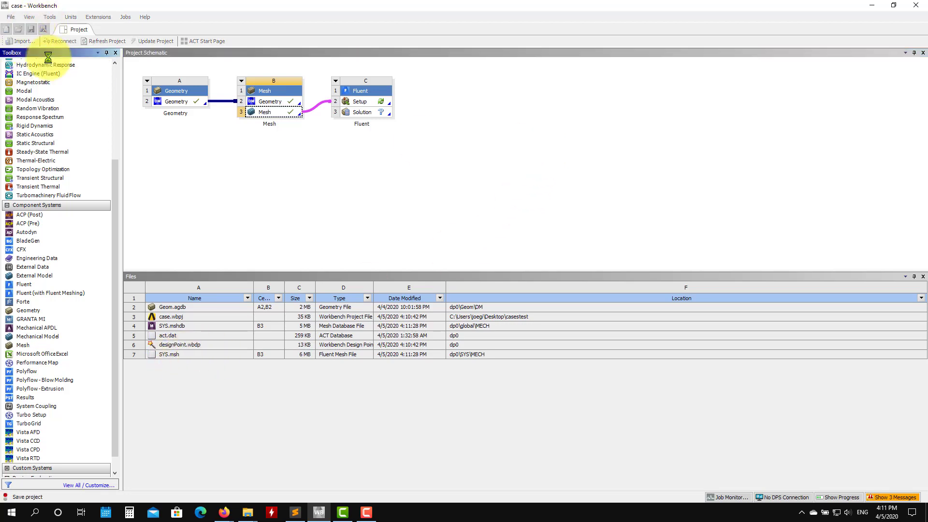
click(917, 9)
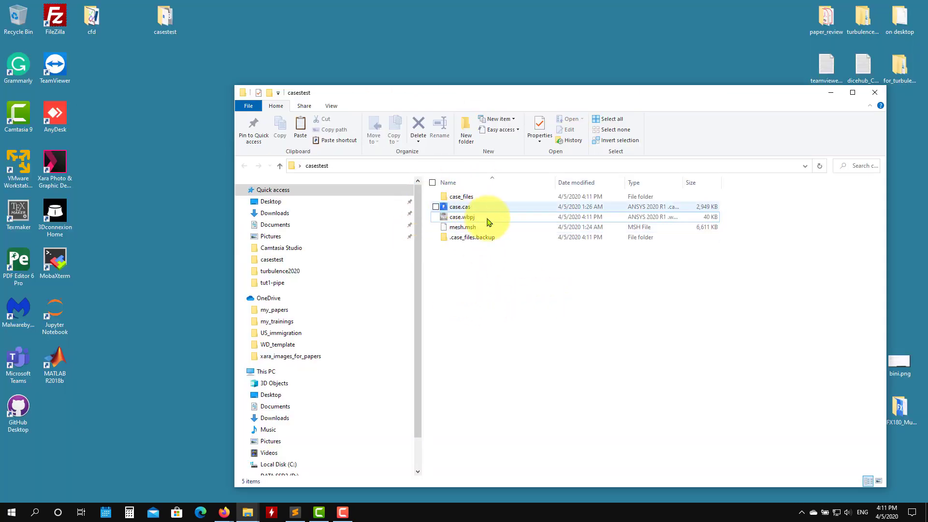
Browse from case_files through dp0 and SYS into the MECH folder to locate the exported mesh file.
click(470, 200)
double_click(471, 200)
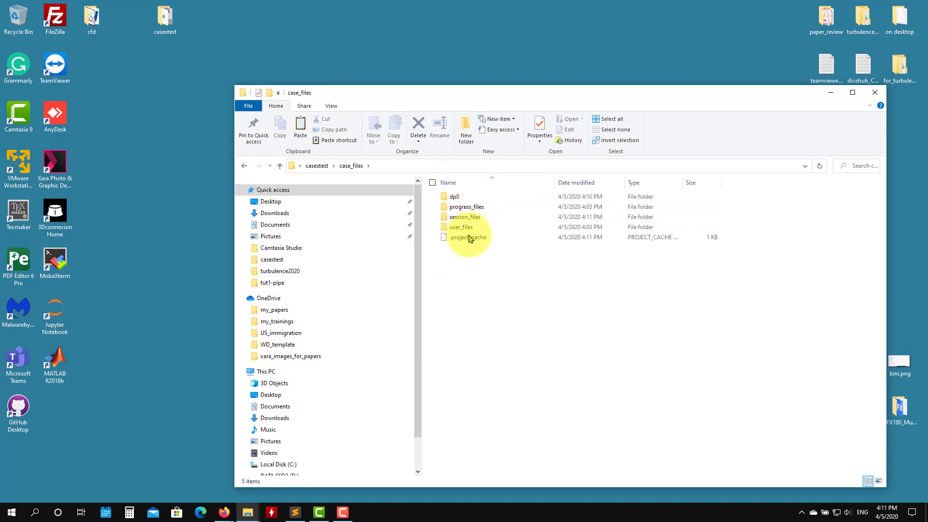
double_click(452, 198)
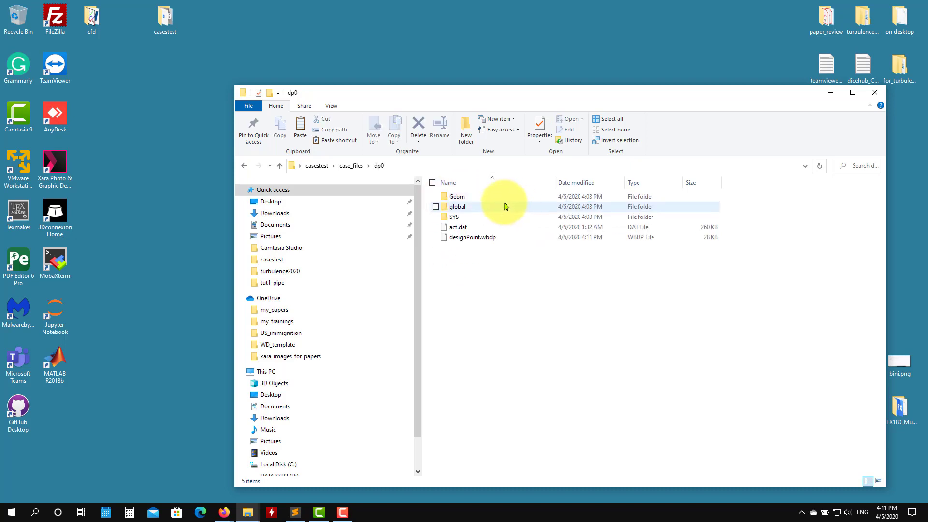
double_click(452, 217)
double_click(455, 197)
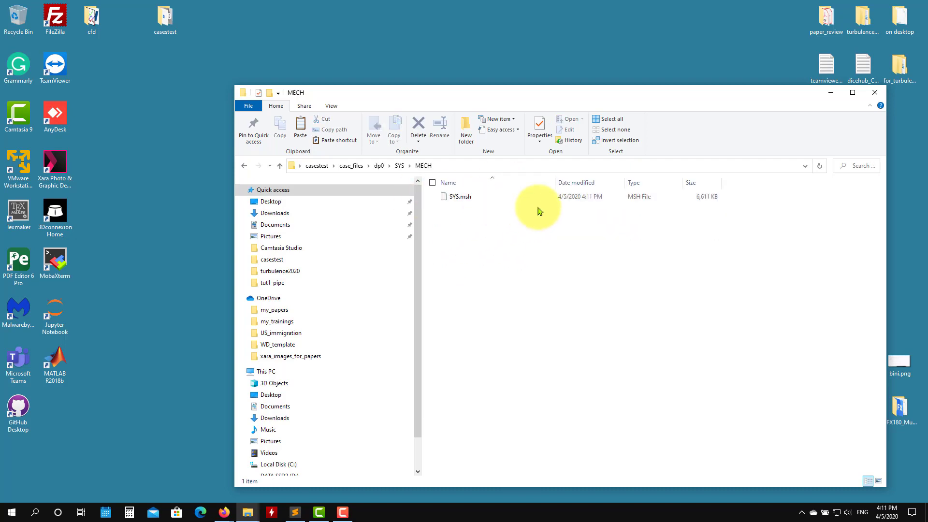
Leave the mesh folder and browse into the DM folder under Geom to inspect the geometry file.
click(280, 165)
double_click(469, 199)
click(453, 198)
double_click(453, 198)
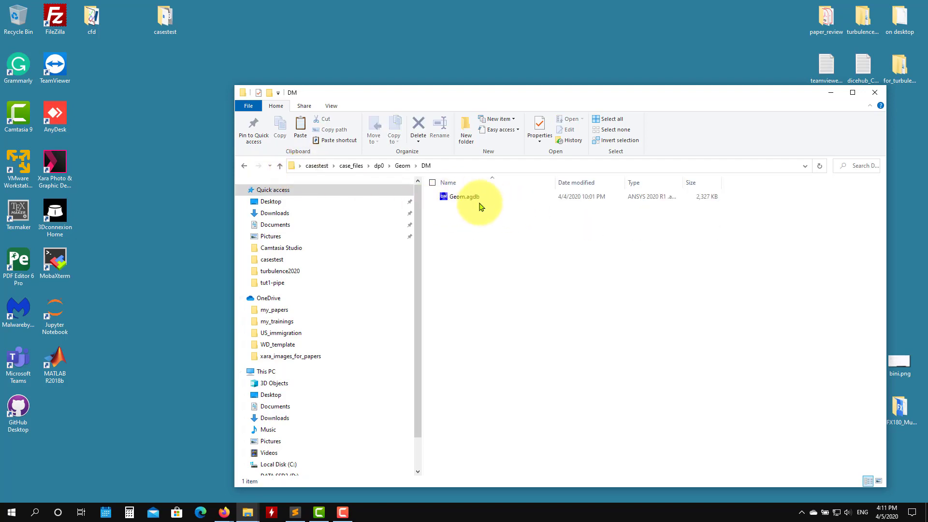
Return from the geometry folder to the casestest folder and clear the selection there.
click(279, 166)
click(279, 166)
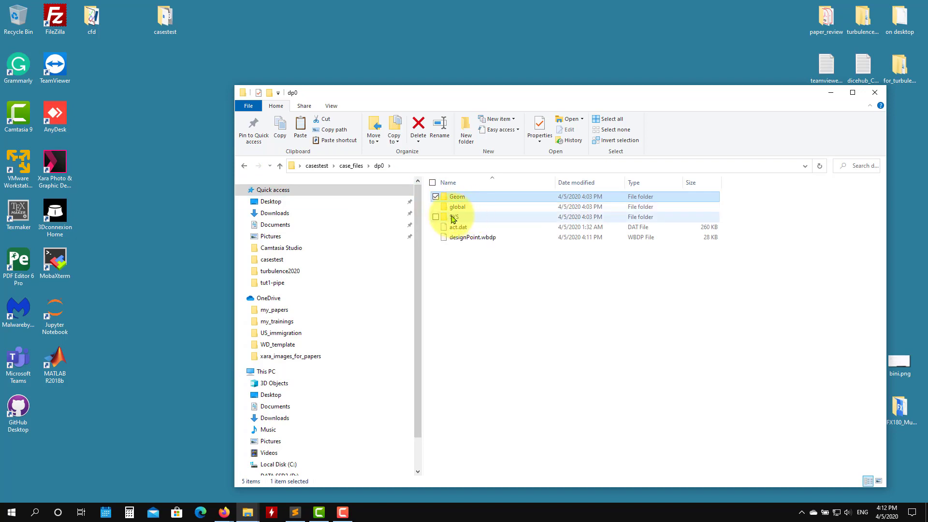
click(281, 167)
click(281, 165)
click(280, 165)
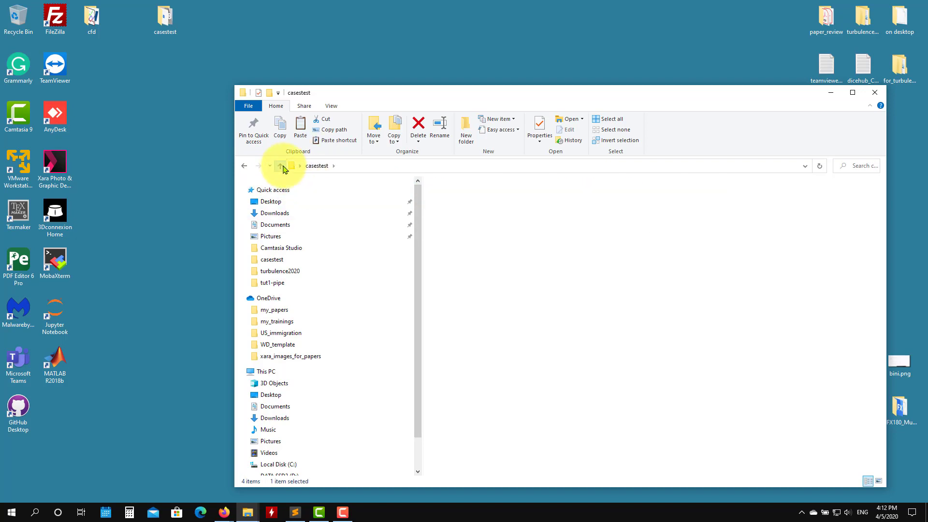
click(244, 166)
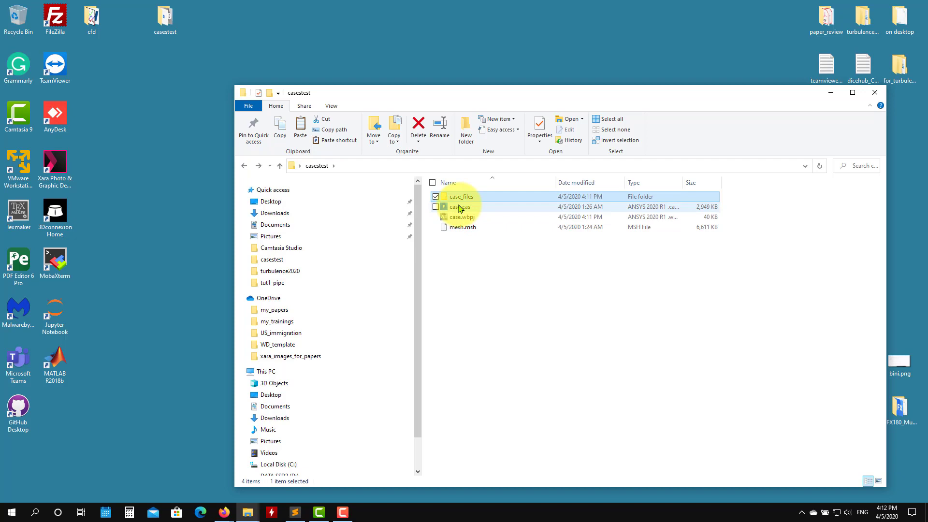
click(494, 315)
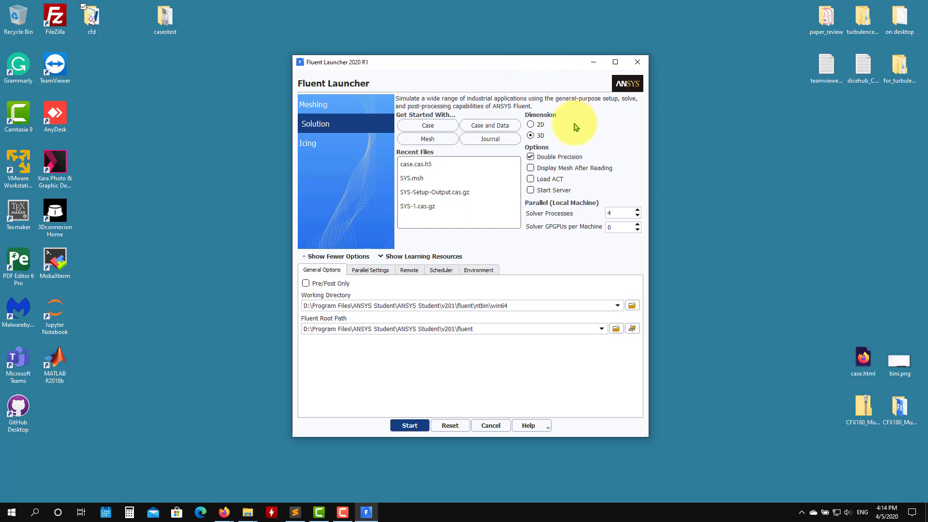
Configure the Fluent launcher for a 2D, double-precision solution with 4 solver processes.
click(537, 125)
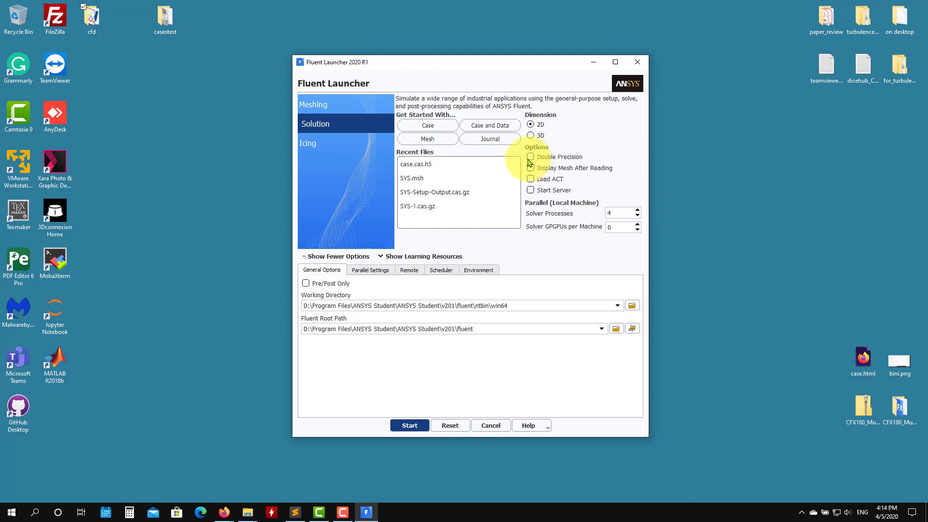
click(637, 211)
click(637, 210)
click(637, 211)
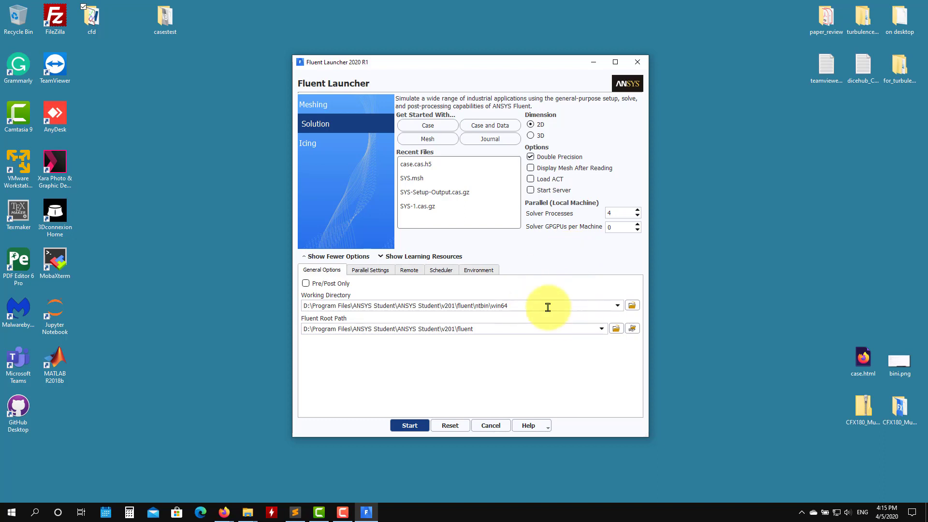
Set the Fluent working directory to the casestest folder on the Desktop.
key(Return)
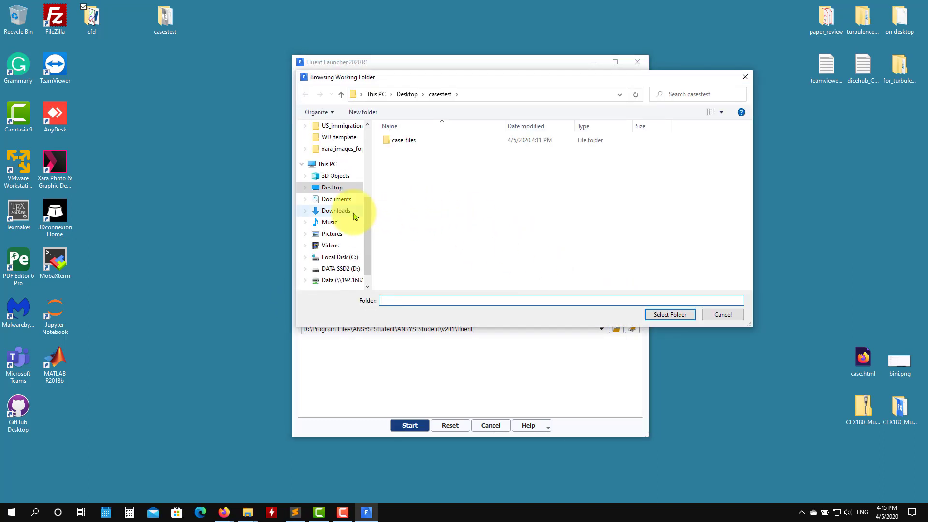
click(344, 188)
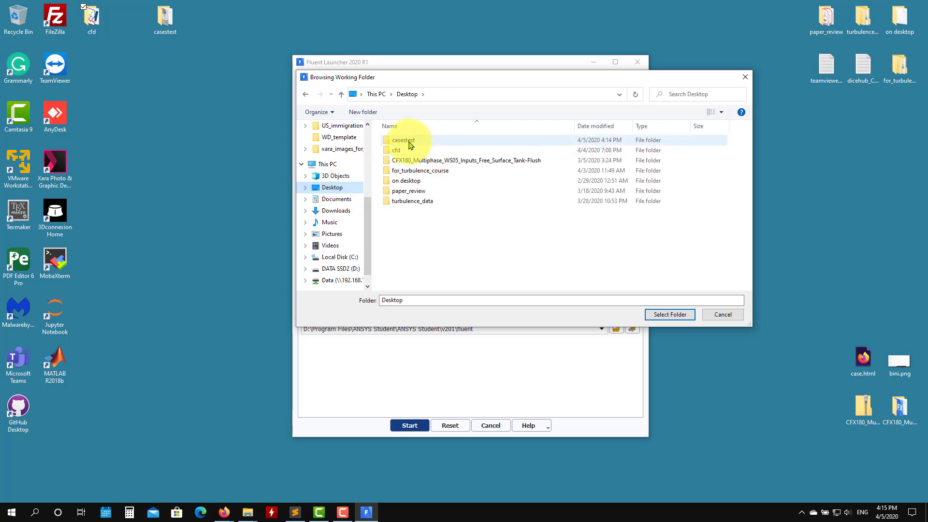
click(406, 142)
click(668, 315)
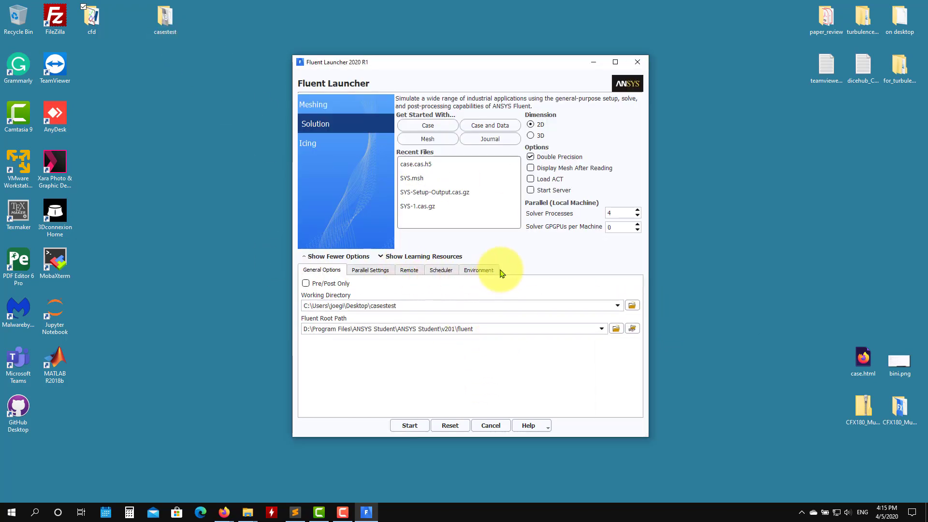
Review the launcher's parallel, remote, scheduler and environment settings, and return to the general options.
click(370, 270)
click(409, 270)
click(441, 270)
click(460, 272)
click(323, 270)
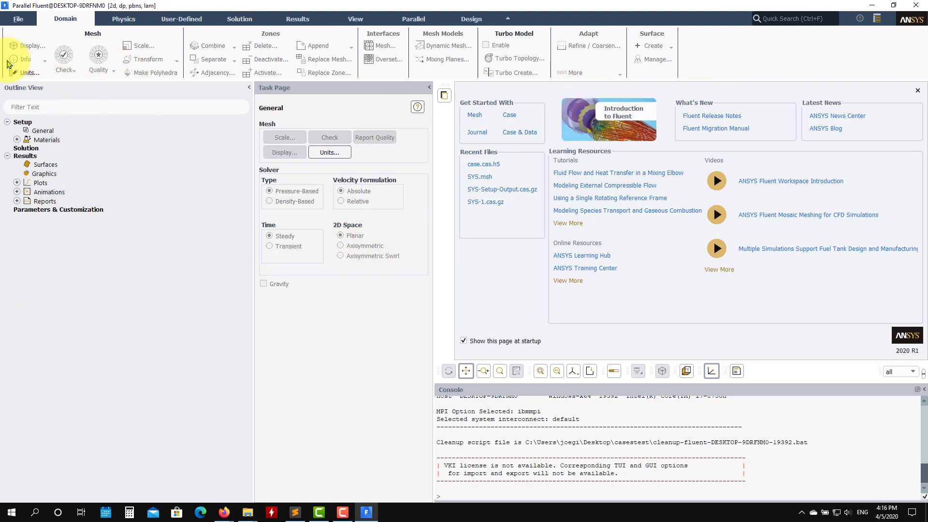
Read the mesh file mesh.msh from the casestest folder into Fluent and review the console's reading report.
click(18, 19)
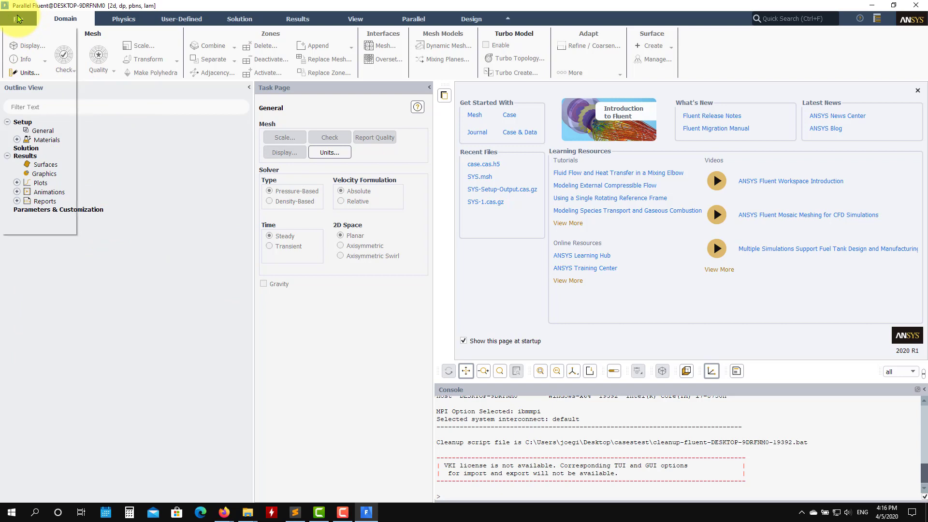
mouse_move(29, 33)
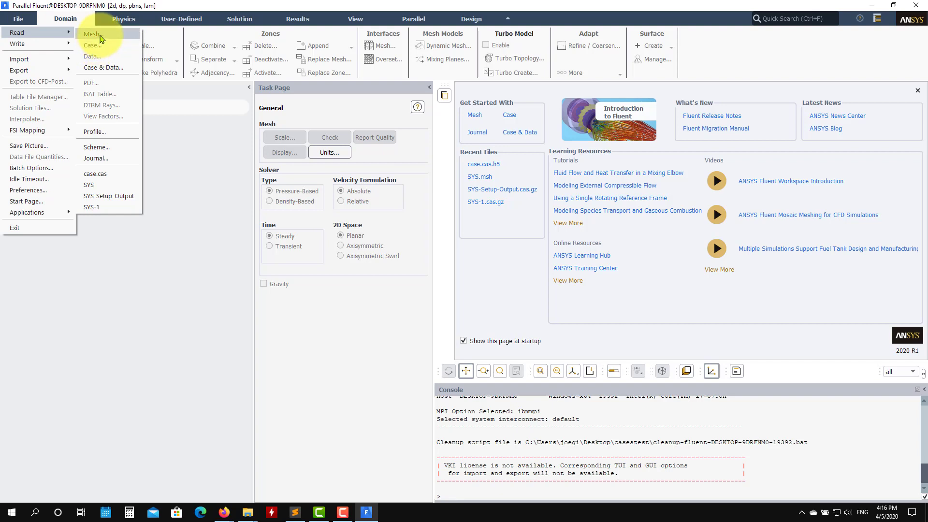
click(91, 34)
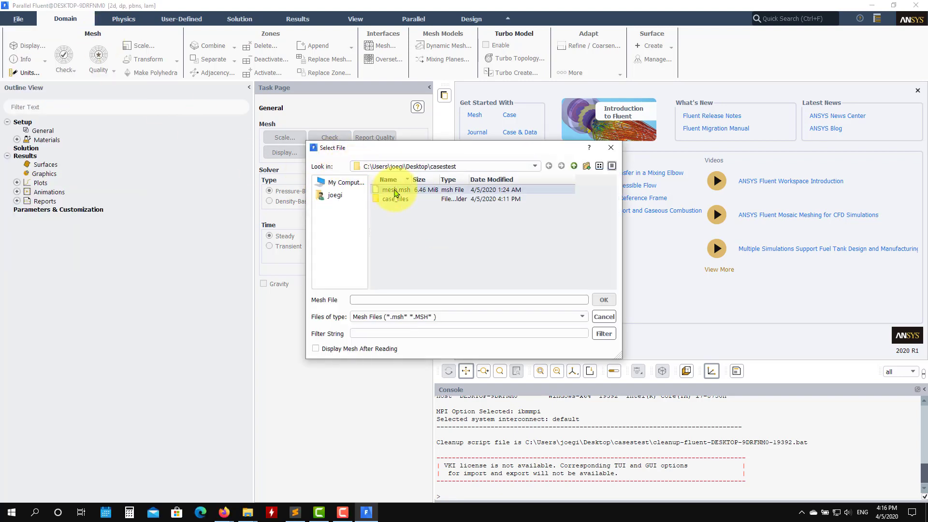
click(395, 190)
click(604, 300)
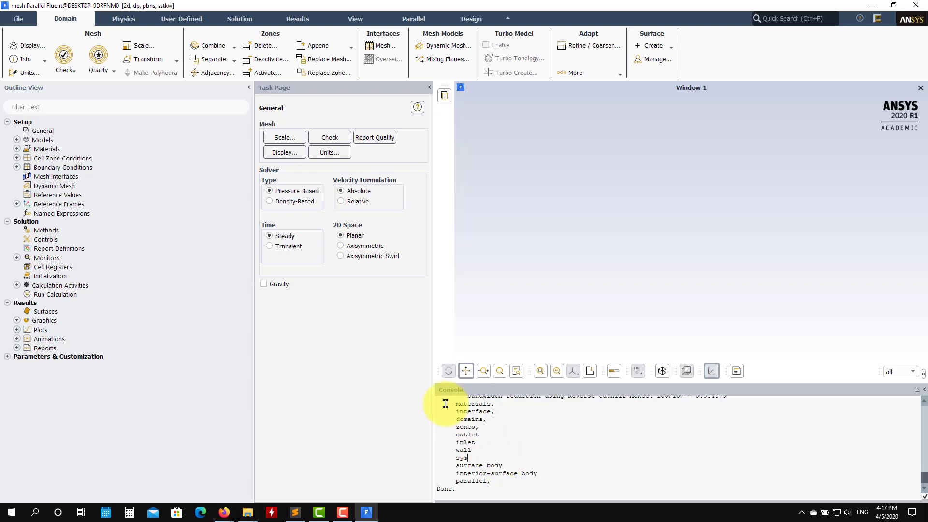
scroll(524, 430, up, 10)
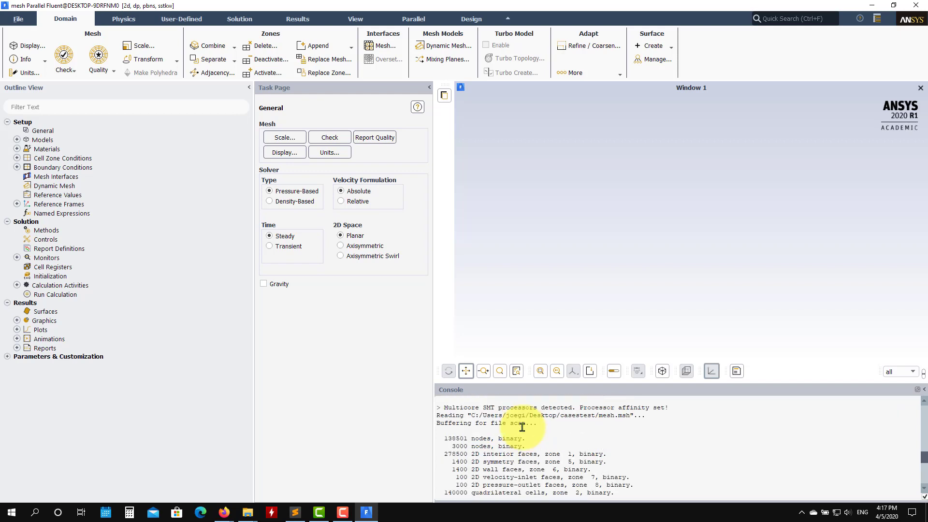
Review the rest of the console's mesh reading report and display the mesh mesh-1 on all surfaces with edges and faces.
scroll(522, 428, down, 4)
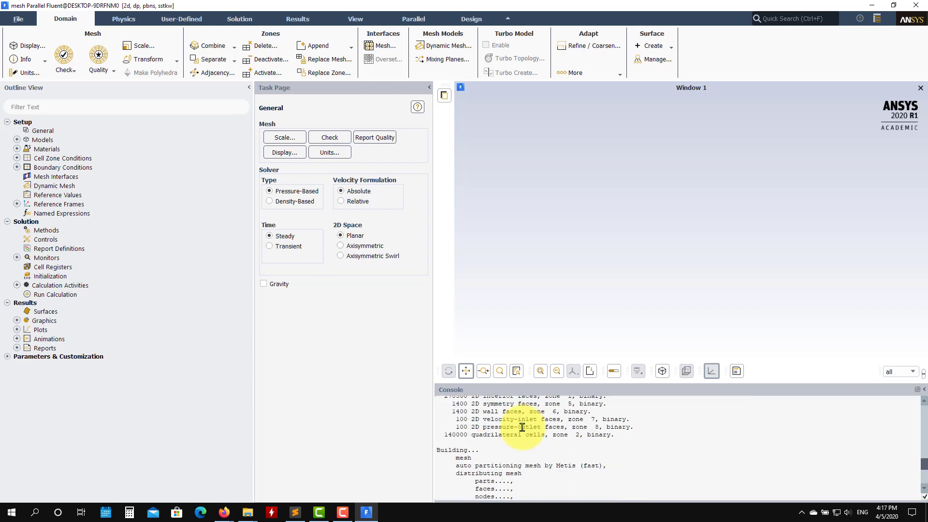
scroll(537, 432, down, 5)
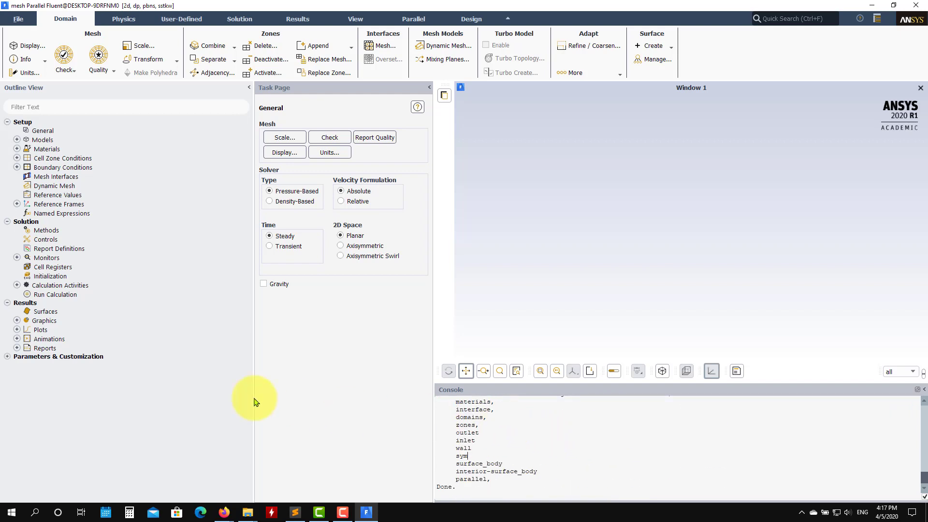
click(17, 320)
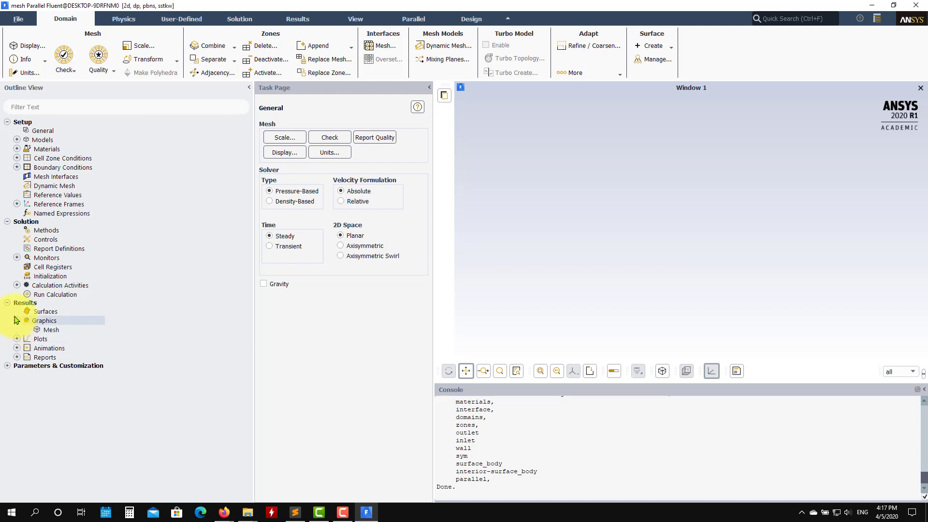
double_click(50, 330)
click(369, 484)
scroll(773, 213, up, 5)
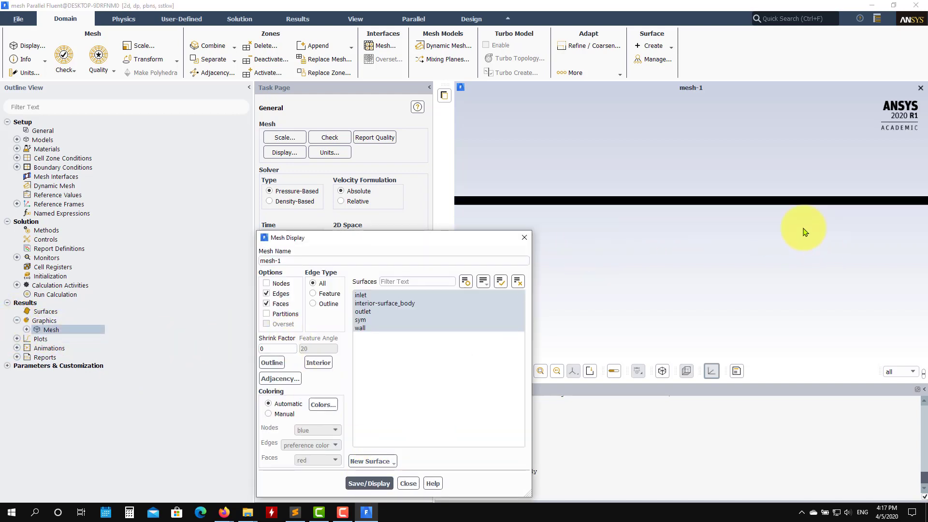
scroll(744, 202, down, 5)
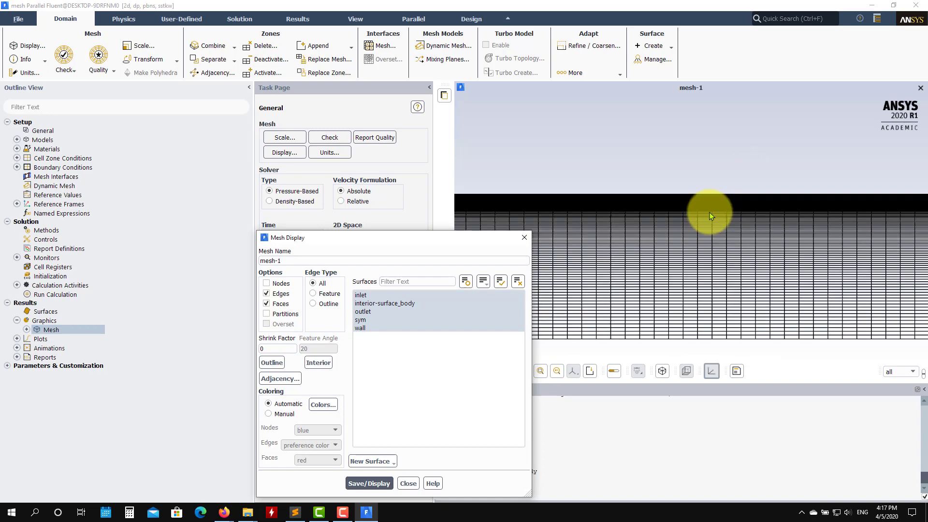
scroll(689, 241, down, 2)
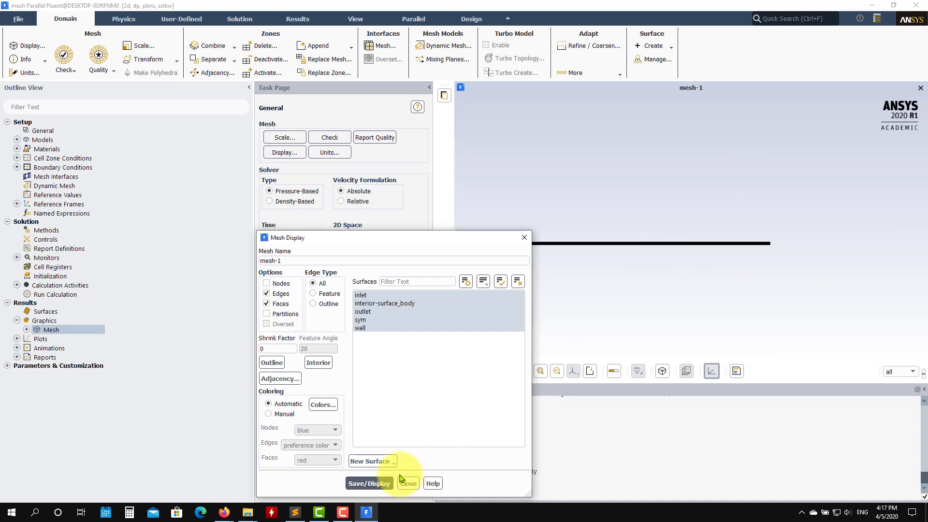
click(407, 484)
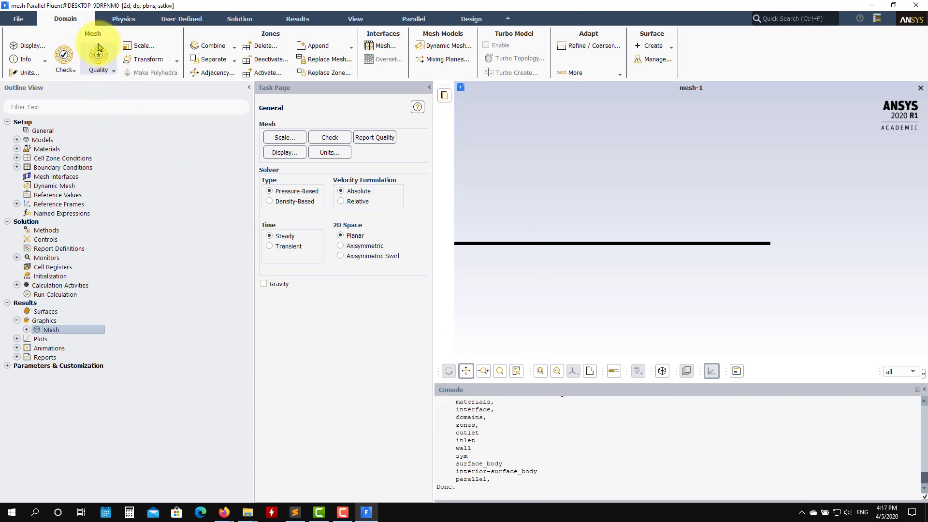
Evaluate the mesh quality and inspect the displayed pipe mesh up close.
click(97, 59)
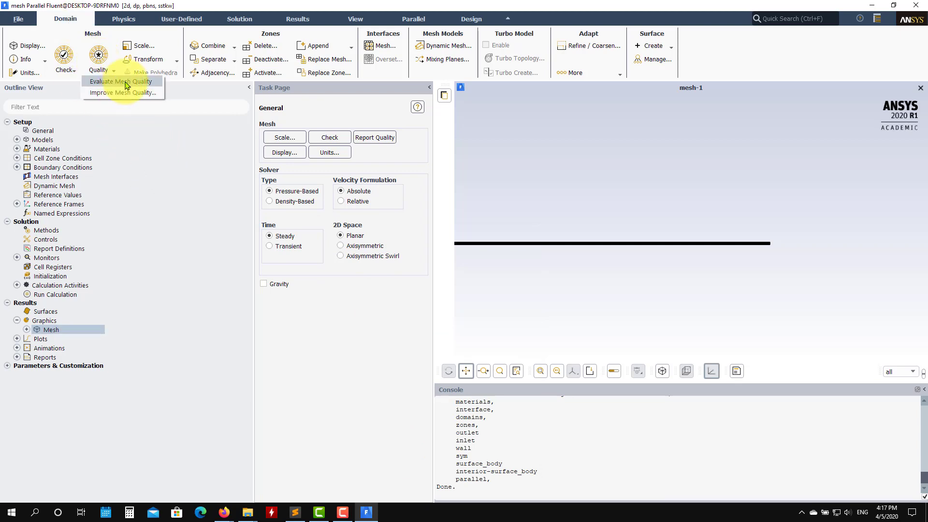
click(99, 81)
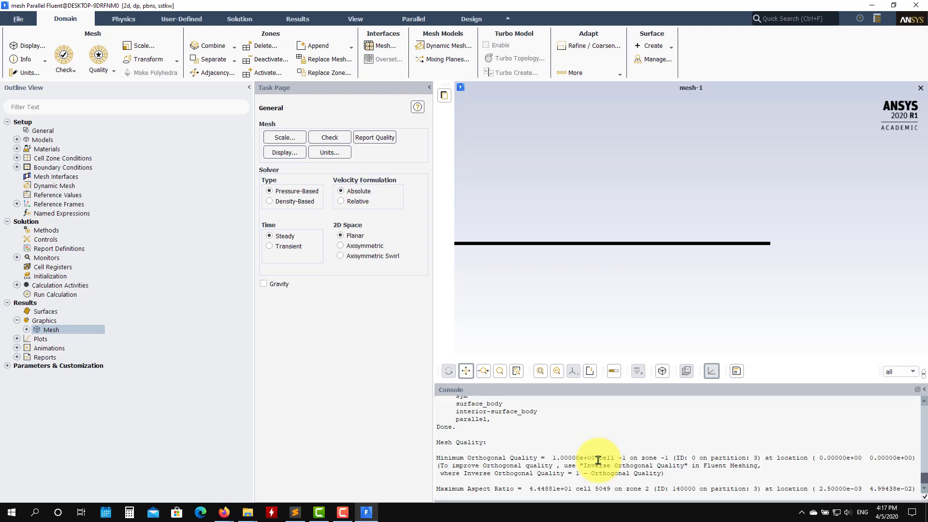
scroll(790, 240, up, 3)
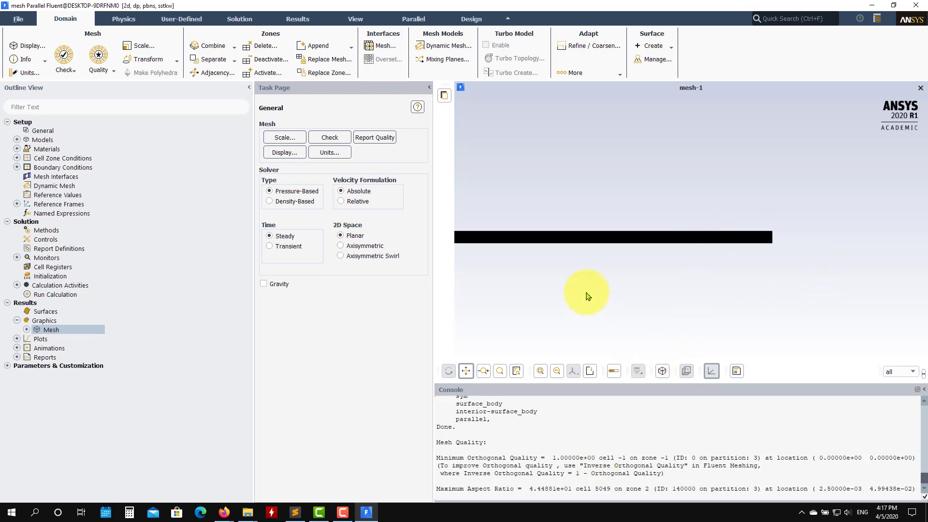
scroll(590, 331, down, 1)
scroll(615, 277, up, 2)
scroll(633, 269, up, 2)
scroll(648, 263, down, 3)
scroll(642, 269, up, 1)
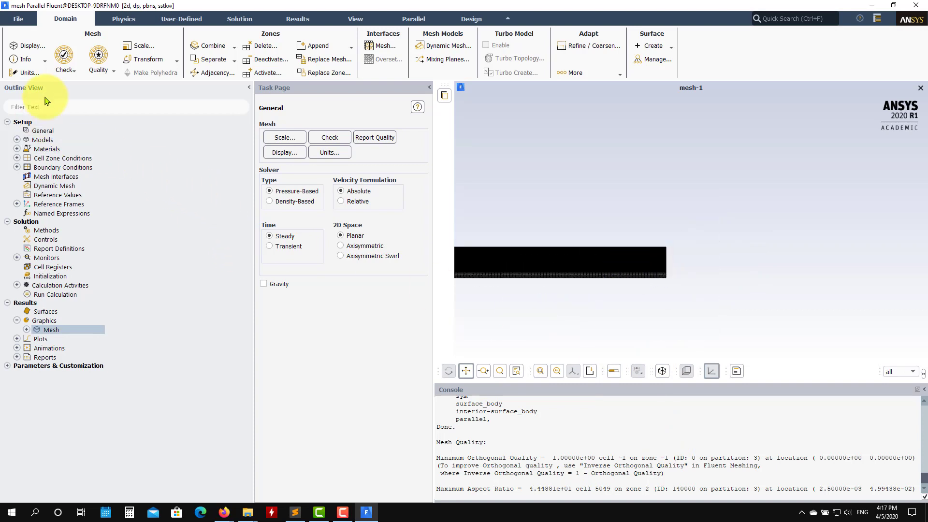
Report the mesh size in the console and check the domain extents in the Scale Mesh dialog without scaling.
click(46, 62)
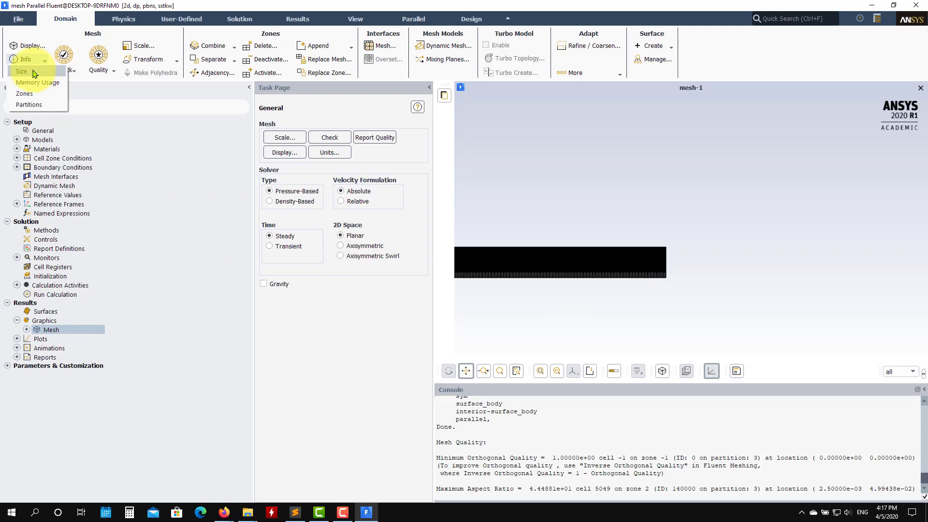
click(29, 73)
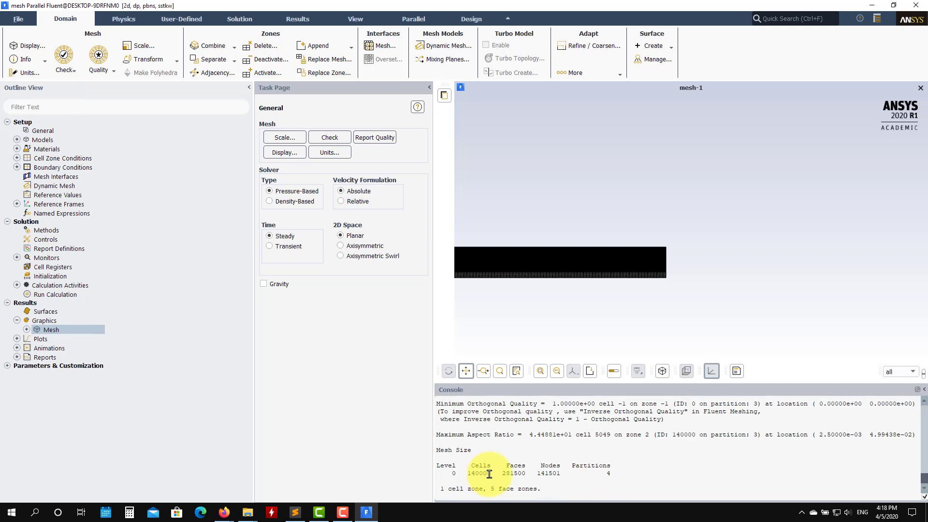
drag(491, 476, 472, 487)
click(473, 480)
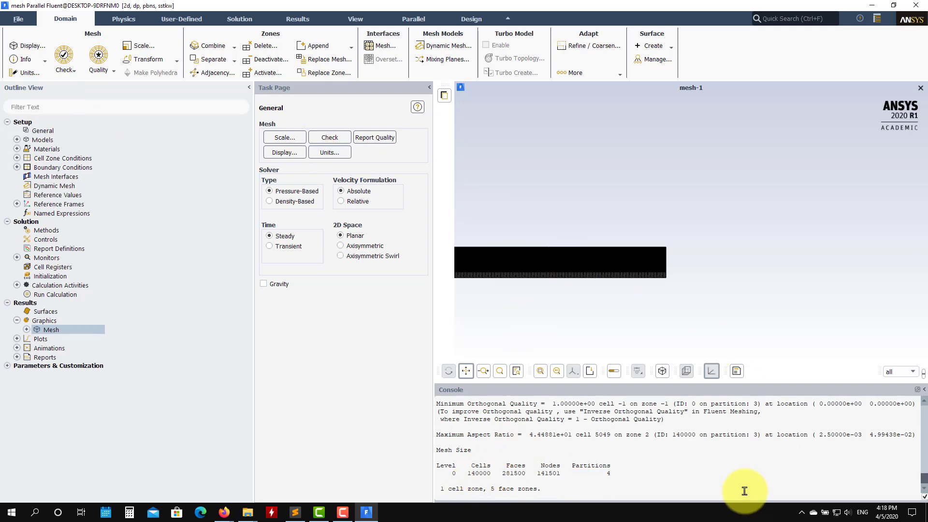
click(154, 50)
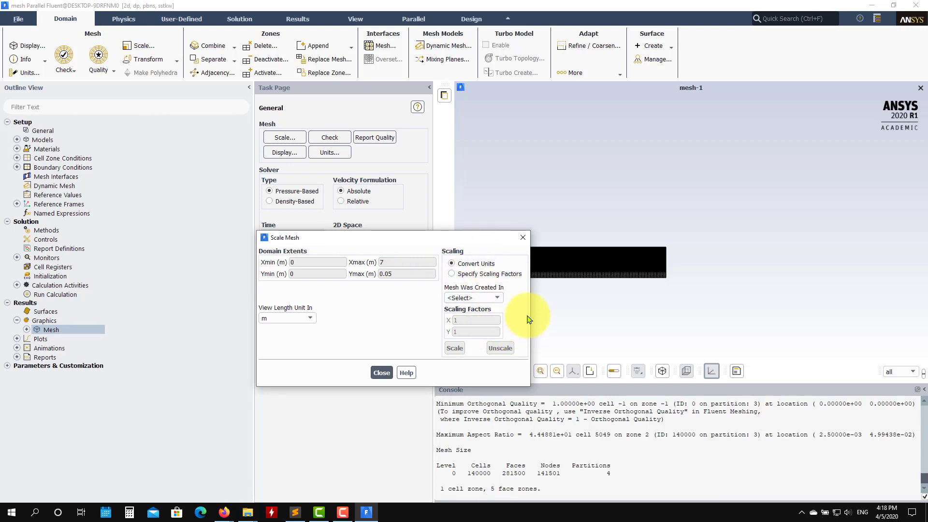
click(382, 373)
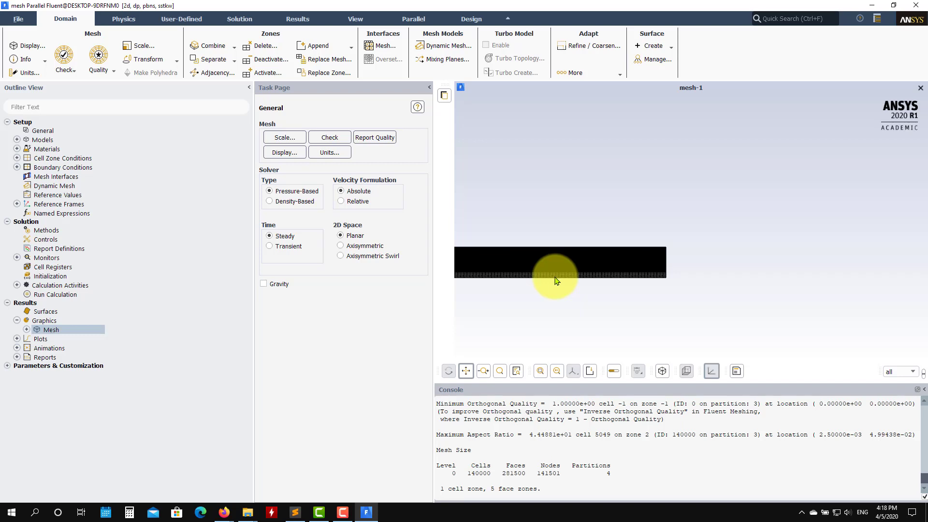
Write the case as a binary file named test in the casestest folder, using the All Case Files (*.cas*) file type.
click(19, 18)
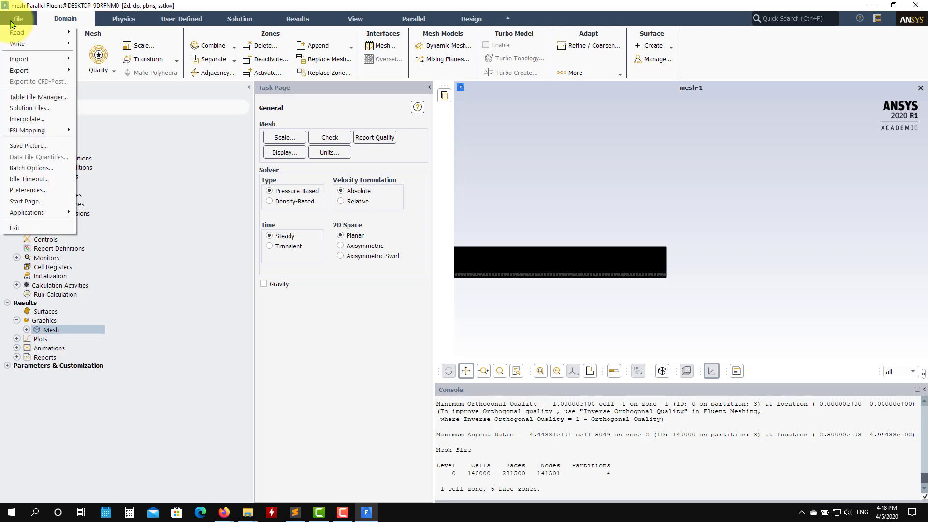
mouse_move(19, 43)
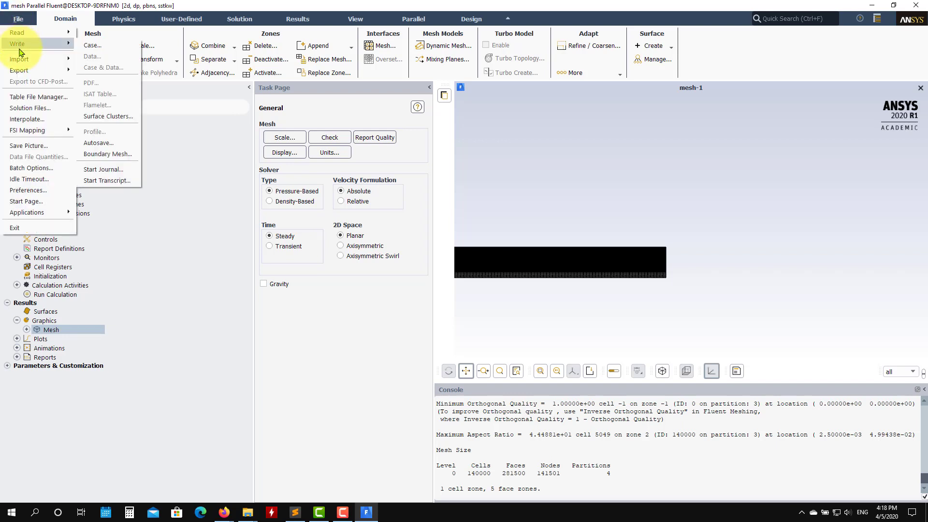
click(93, 45)
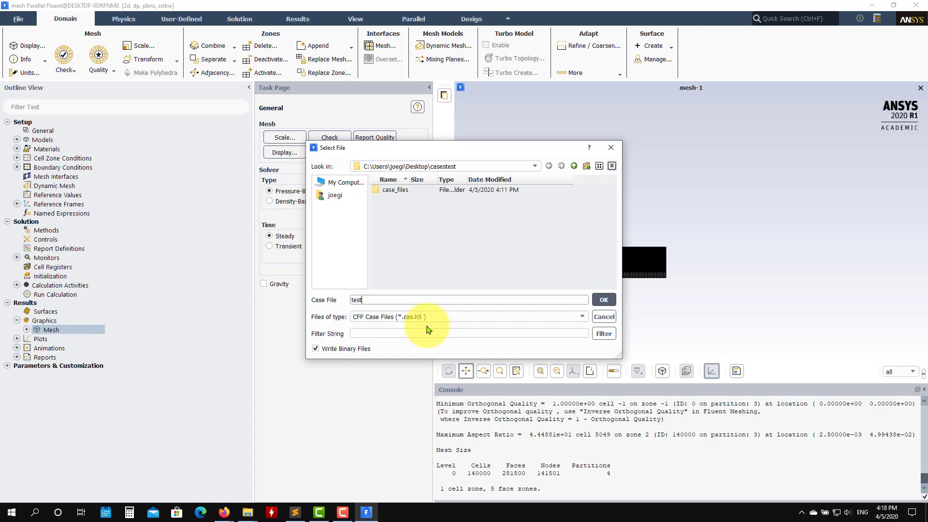
click(578, 317)
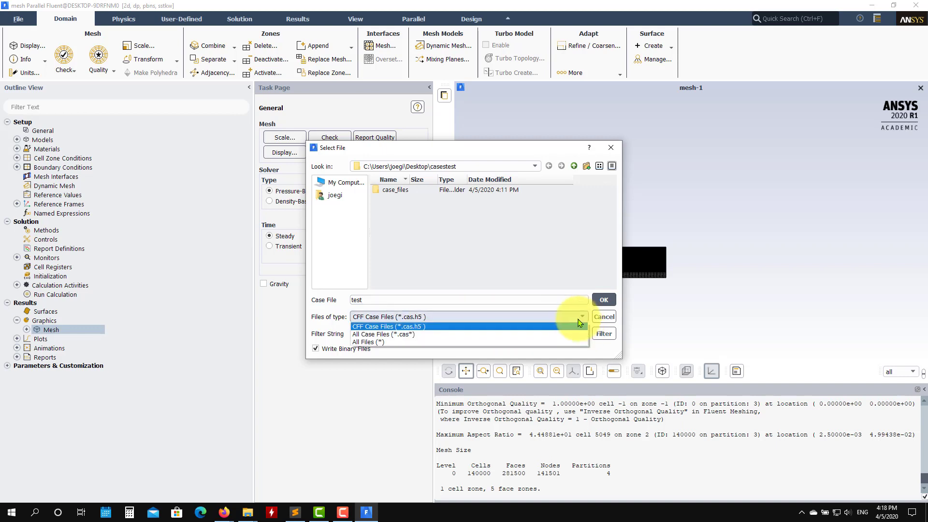
click(430, 338)
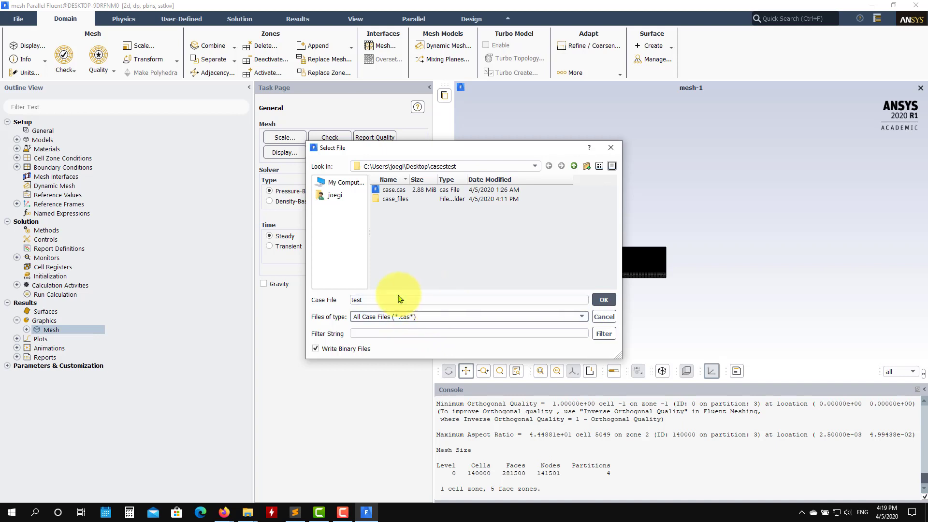
click(370, 300)
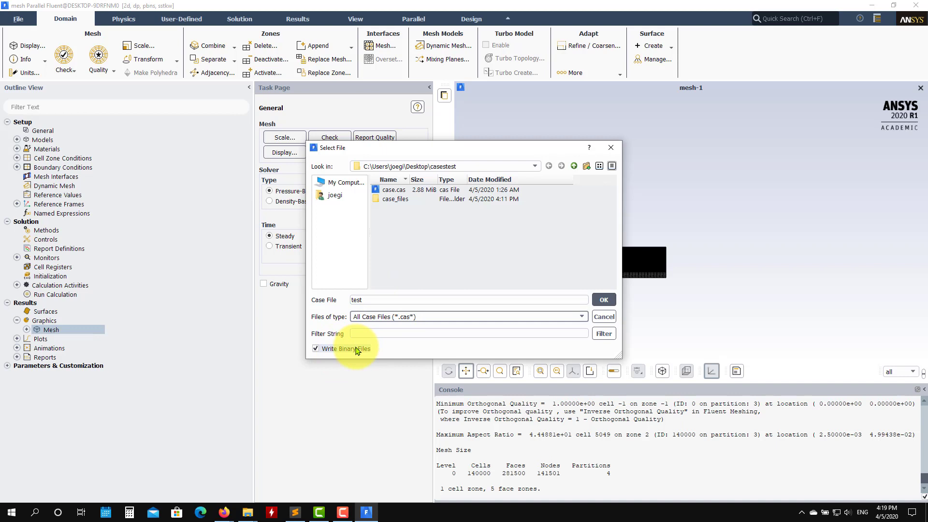
click(604, 300)
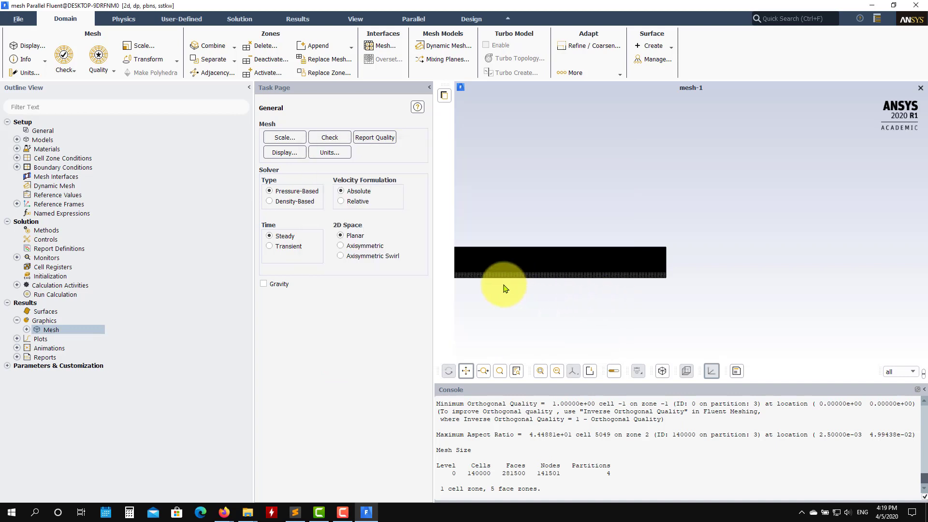
Switch to the casestest folder in File Explorer, check the written case file's format and size, and return to Fluent.
mouse_move(247, 510)
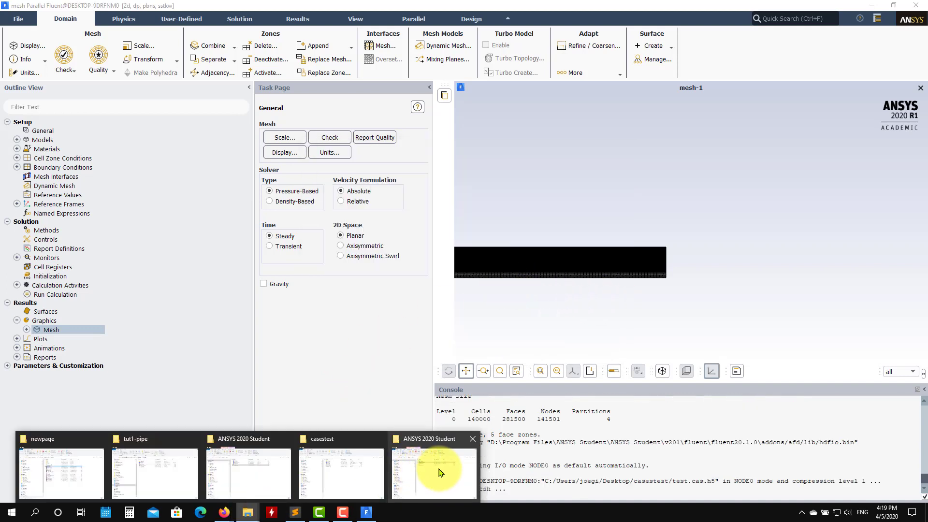
click(377, 476)
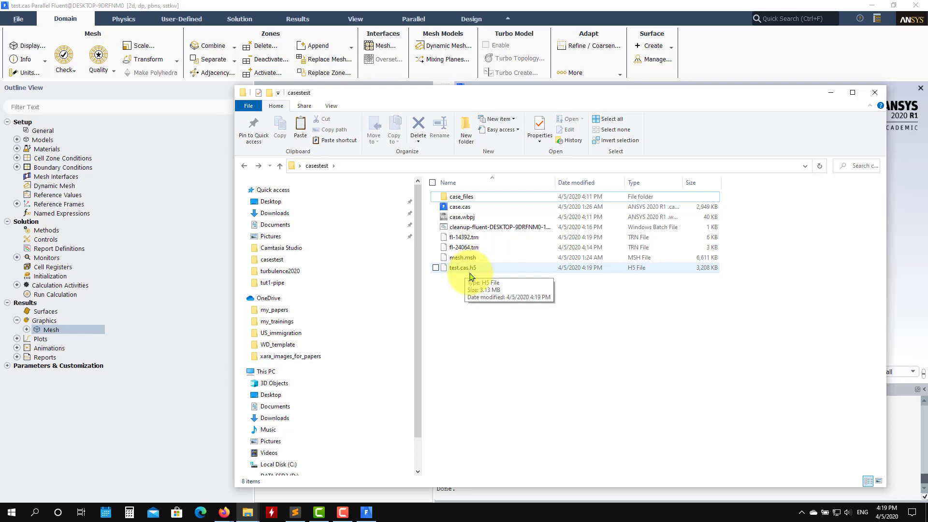
click(472, 10)
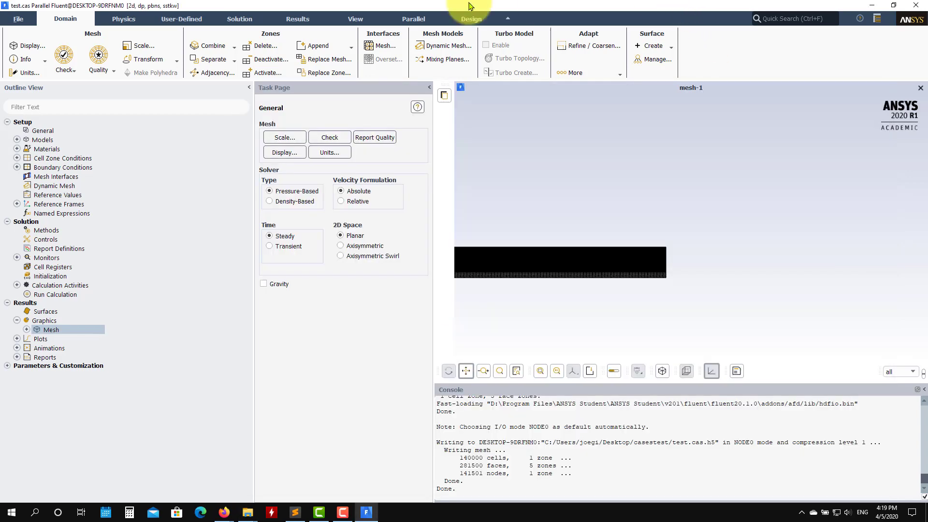
Write the case again in the legacy format as test.cas in the casestest folder and dismiss the file format warning.
click(17, 19)
mouse_move(42, 43)
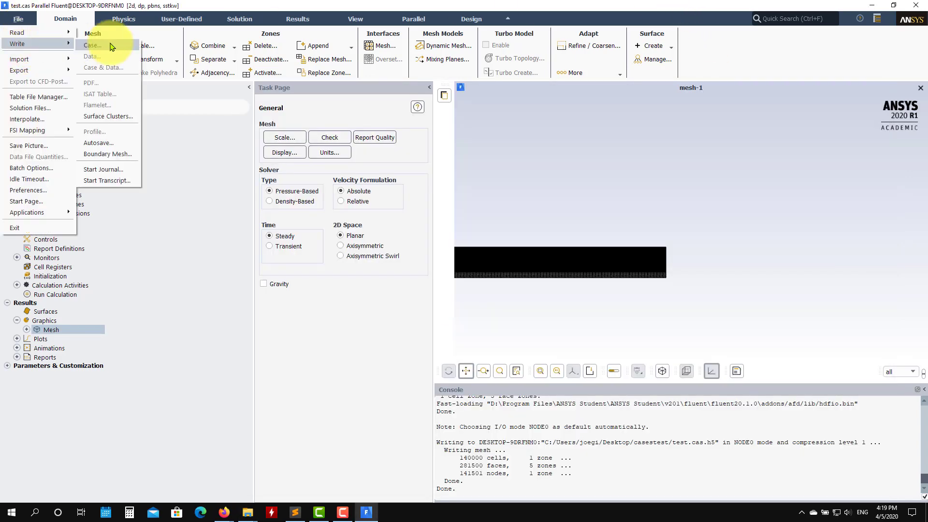
click(99, 44)
click(452, 316)
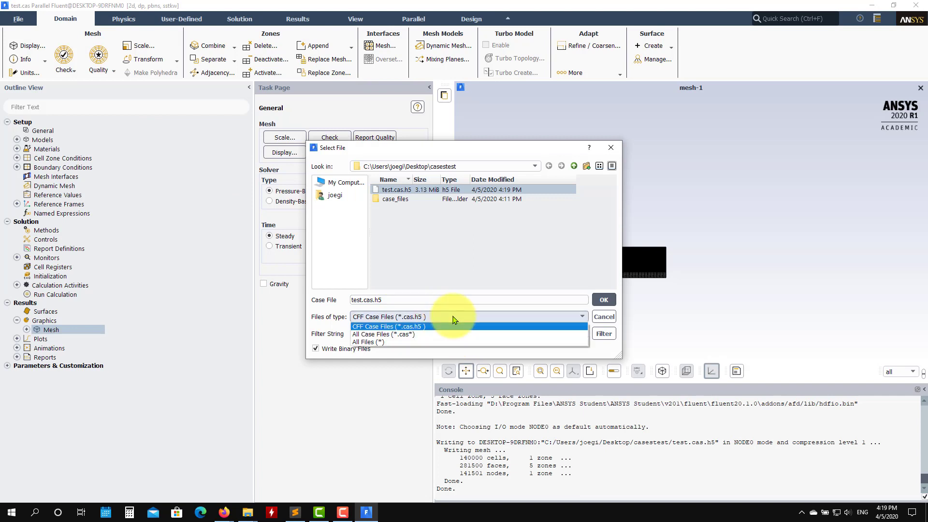
click(414, 338)
drag(374, 302, 441, 306)
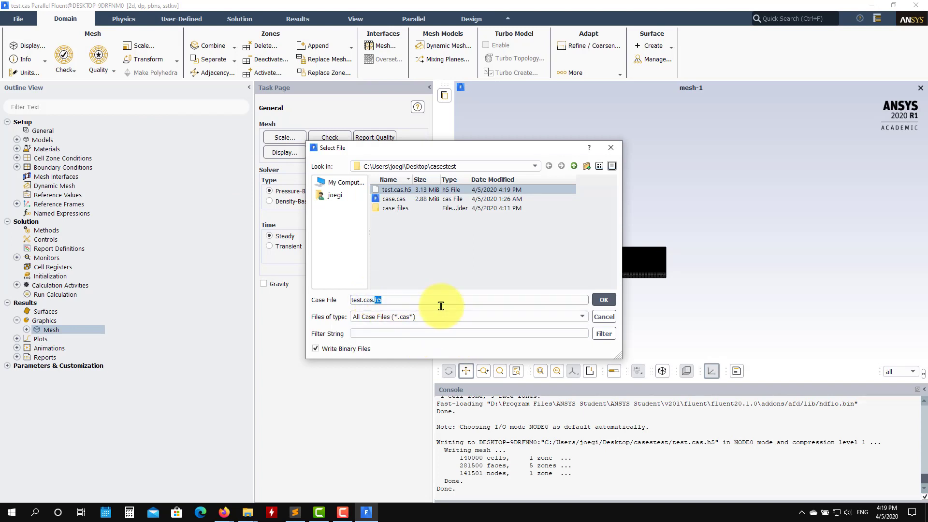
key(BackSpace)
key(BackSpace)
click(604, 300)
click(604, 300)
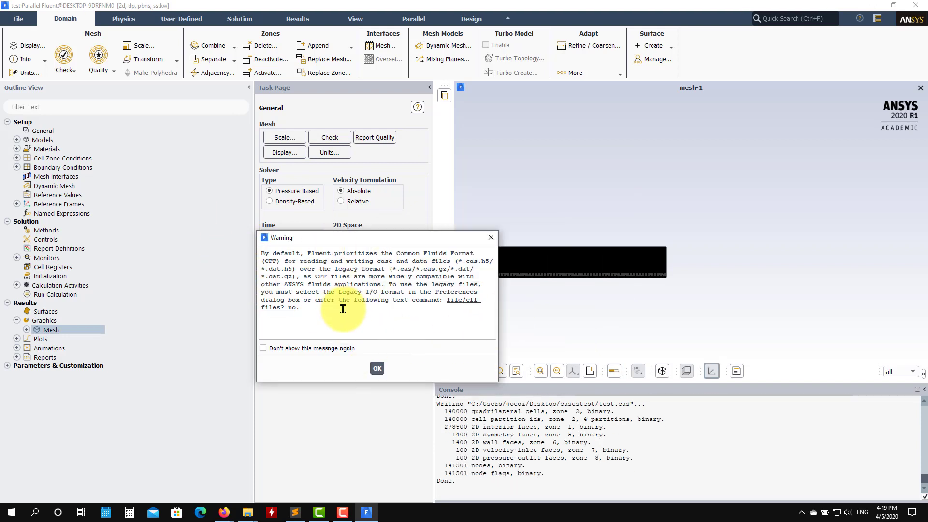
click(377, 368)
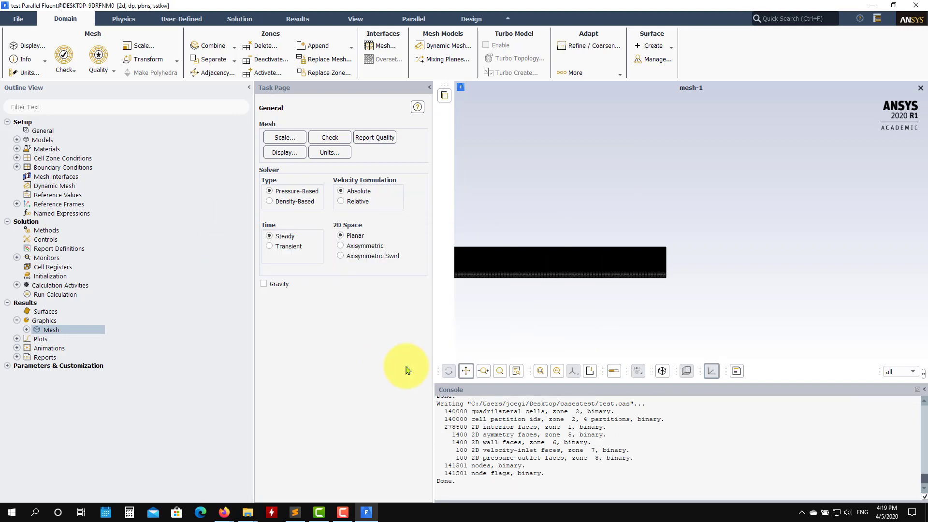
Compare test.cas with test.cas.h5 in the casestest folder in File Explorer and return to the mesh view in Fluent.
mouse_move(249, 512)
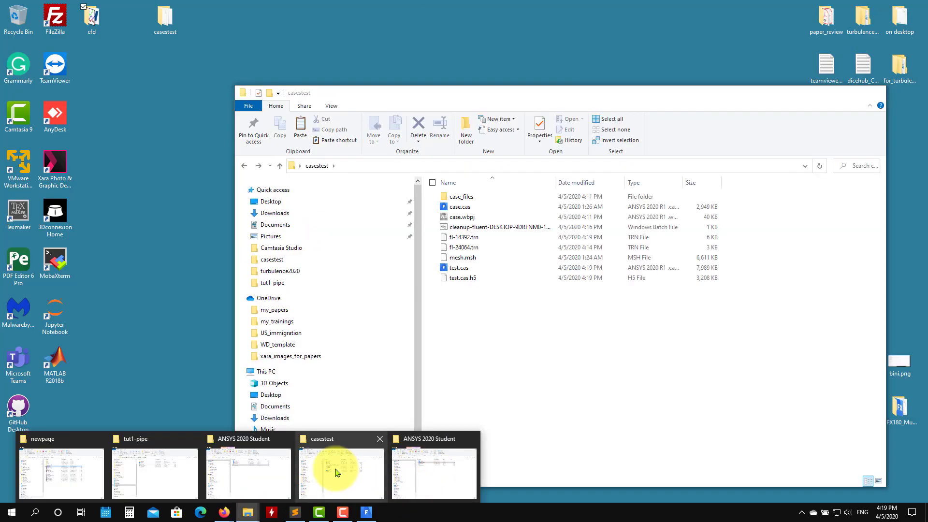
click(332, 467)
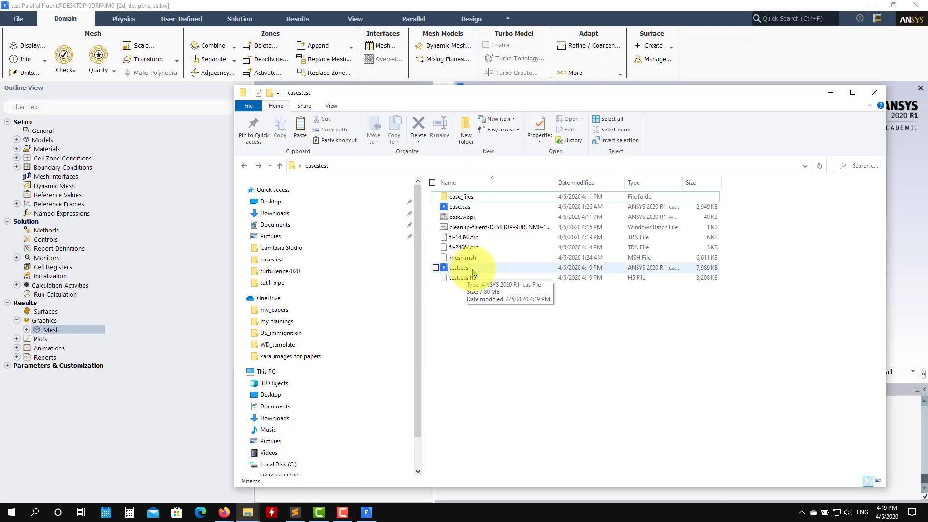
click(830, 92)
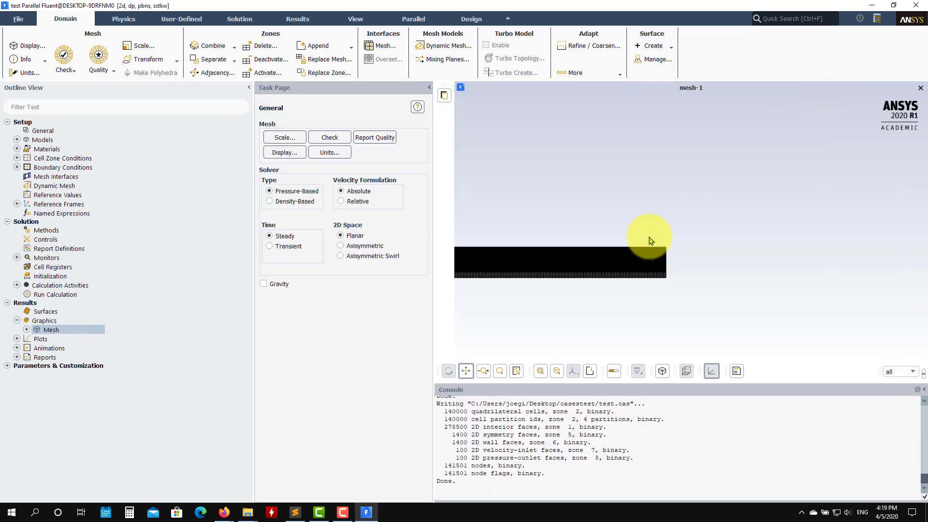
scroll(667, 258, up, 2)
scroll(659, 259, down, 3)
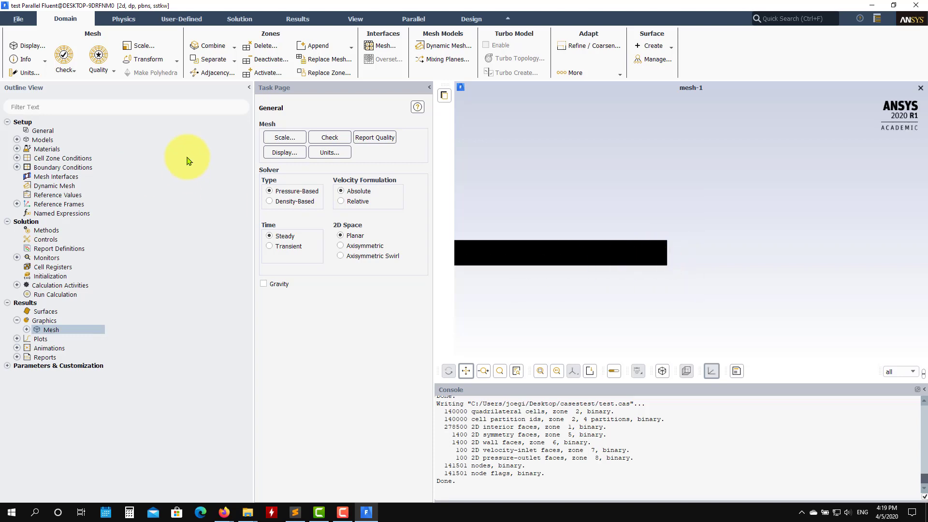
Review the general solver settings, then check and accept the viscous model with k-omega (2 eqn) and SST selected.
click(45, 131)
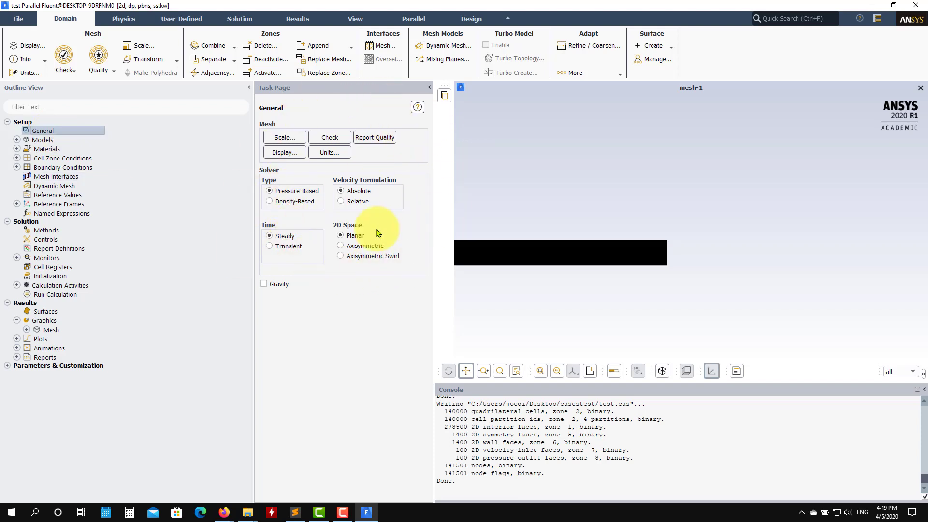
click(17, 140)
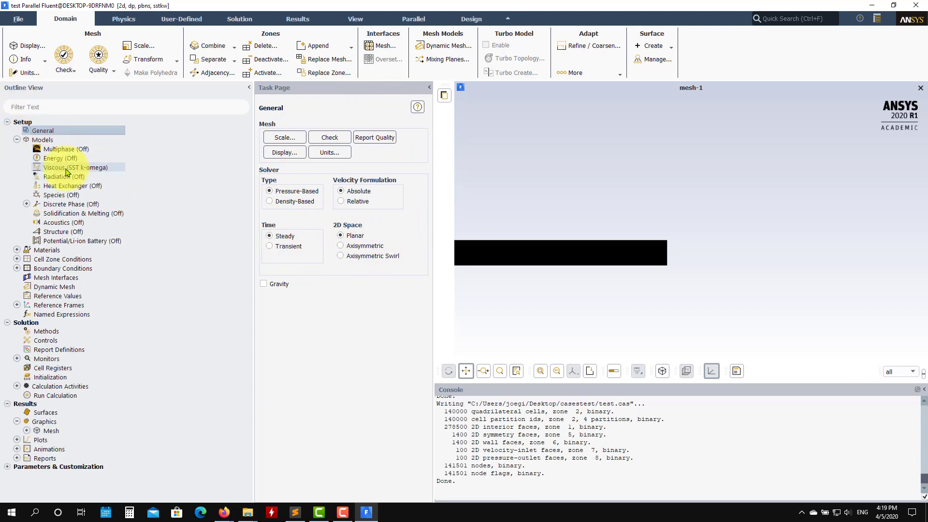
click(67, 169)
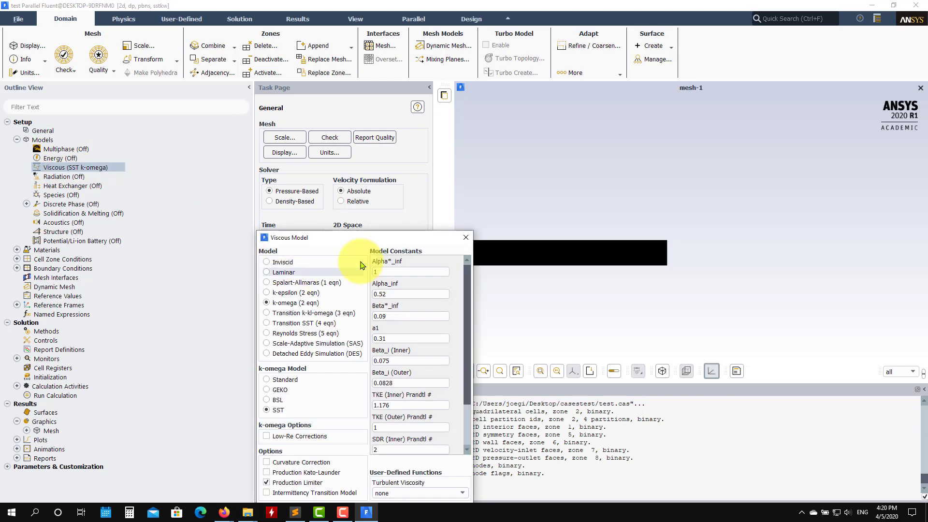
drag(360, 296, 449, 153)
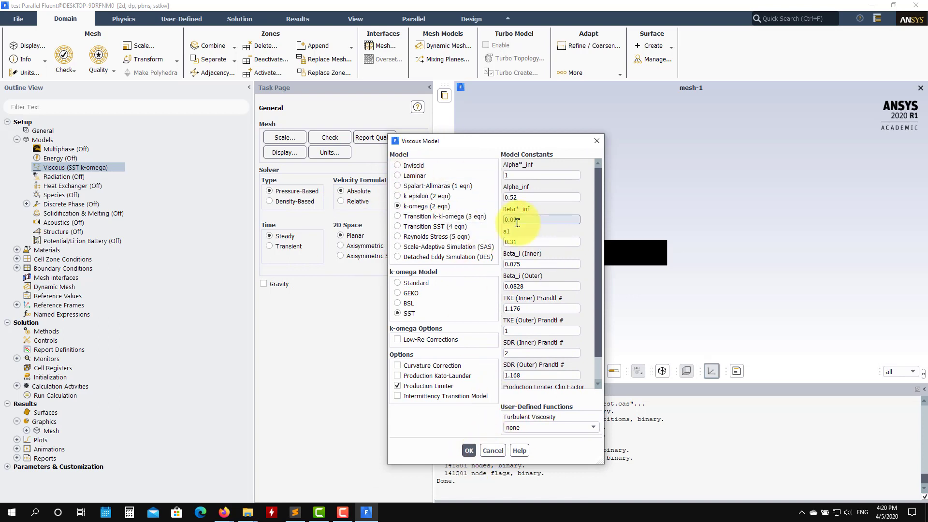
click(470, 452)
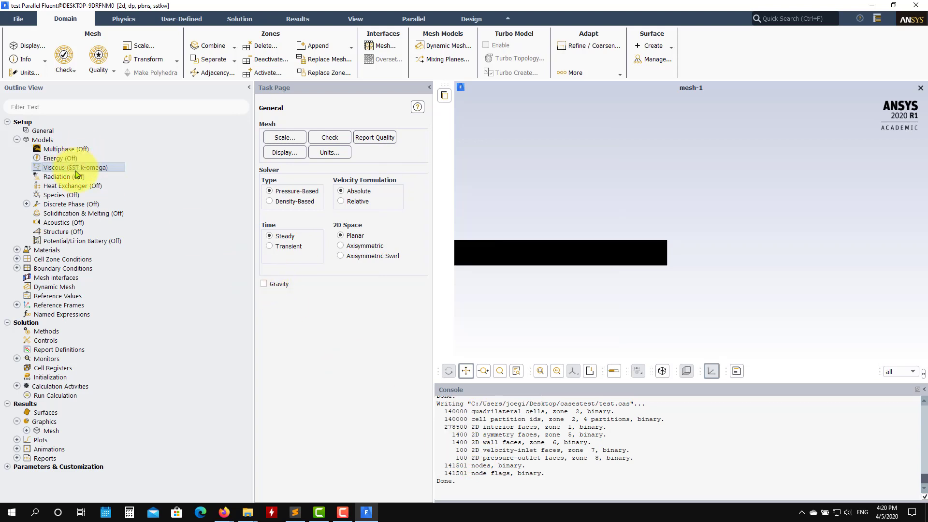
Set the fluid material air to a constant density of 1 kg/m3 and a viscosity of 1e-06 kg/m-s.
click(17, 250)
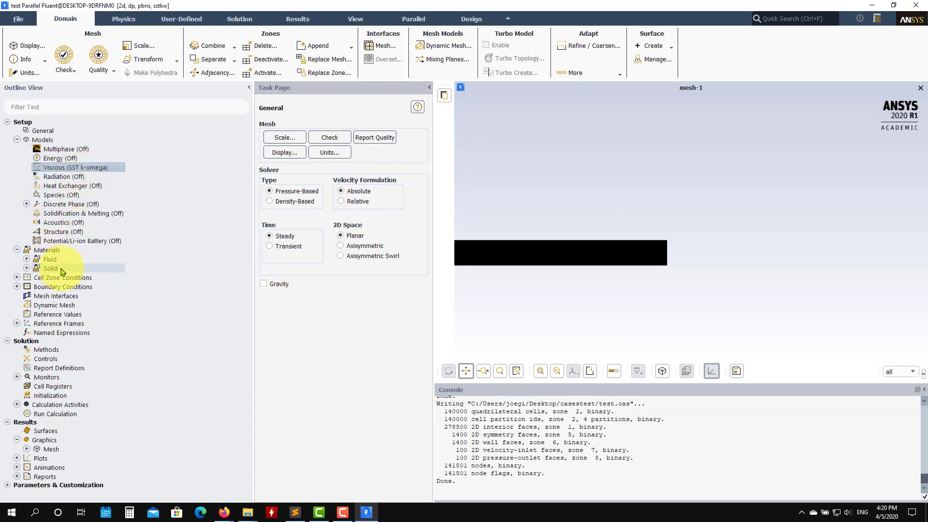
click(26, 259)
double_click(57, 269)
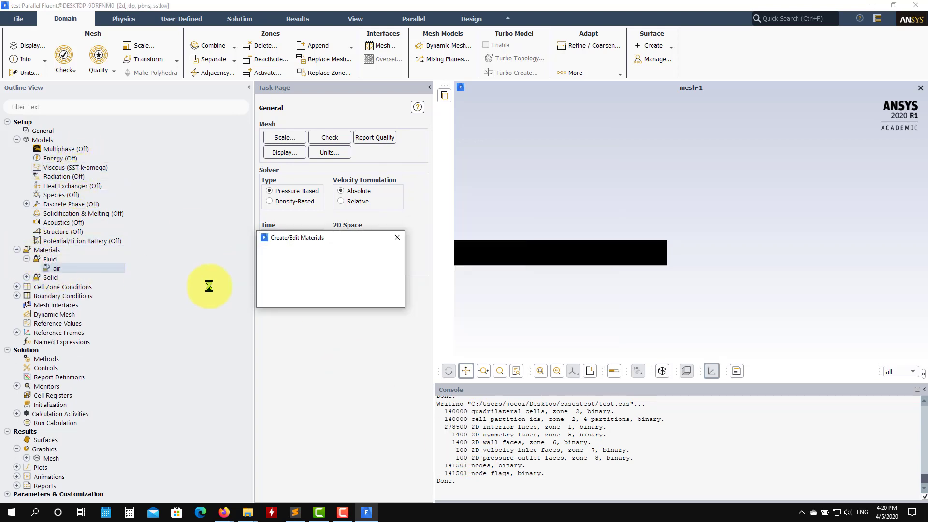
drag(441, 348, 350, 340)
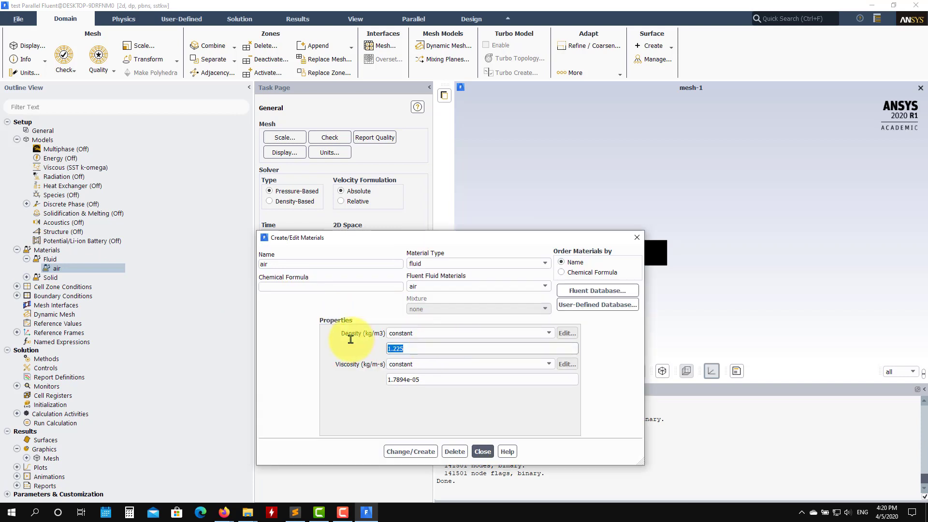
click(446, 376)
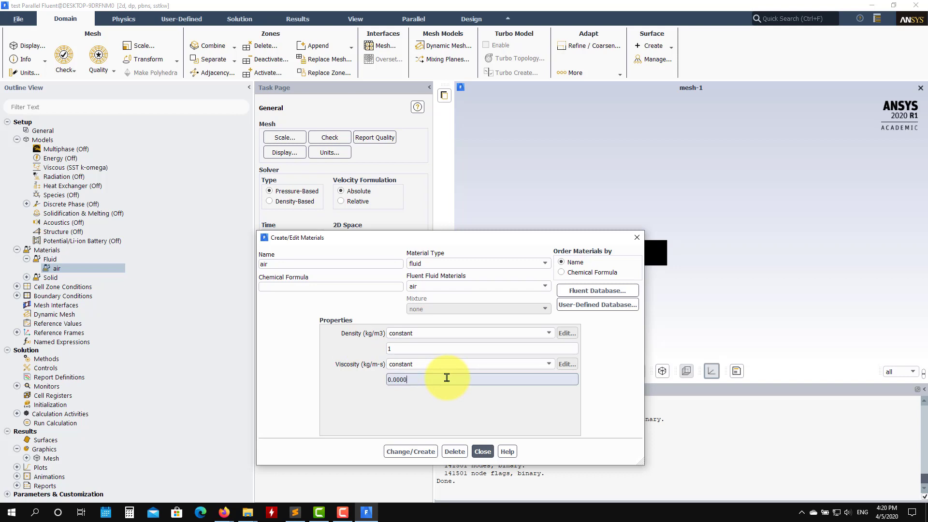
key(Return)
click(409, 451)
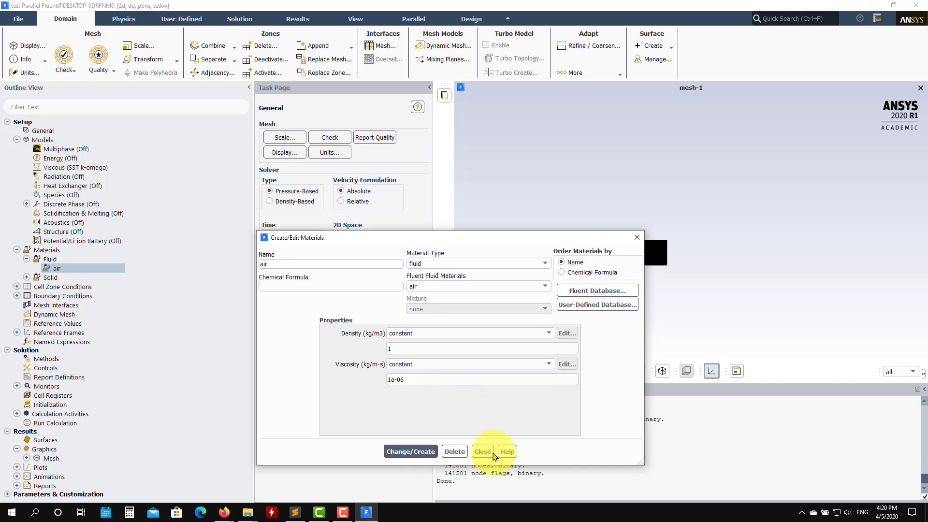
click(483, 451)
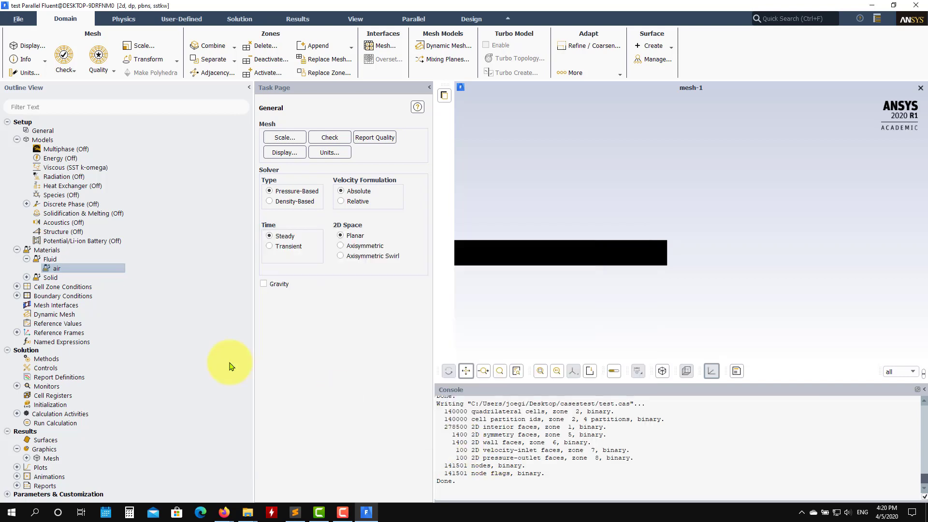
Examine the fluid cell zone and its operating conditions, including operating pressure and reference pressure location, and accept them.
double_click(72, 286)
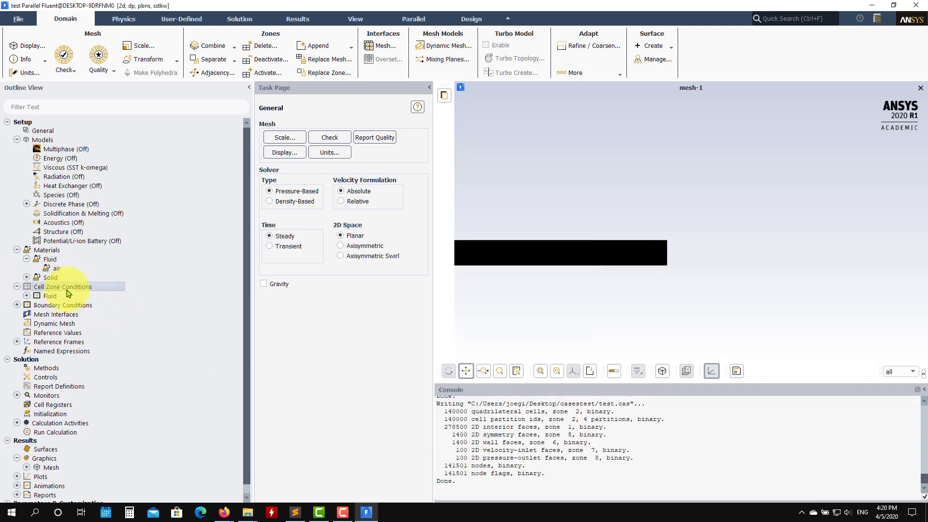
click(17, 286)
click(17, 286)
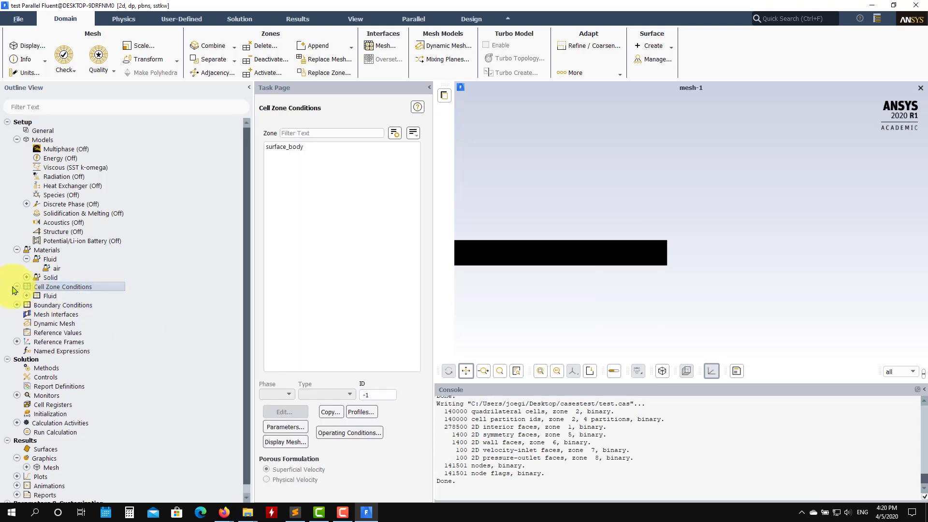
click(26, 295)
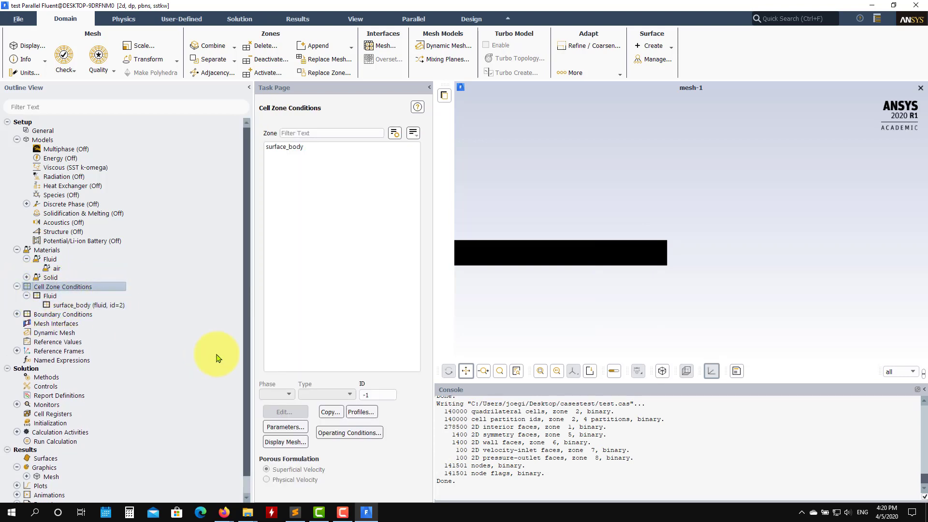
click(349, 434)
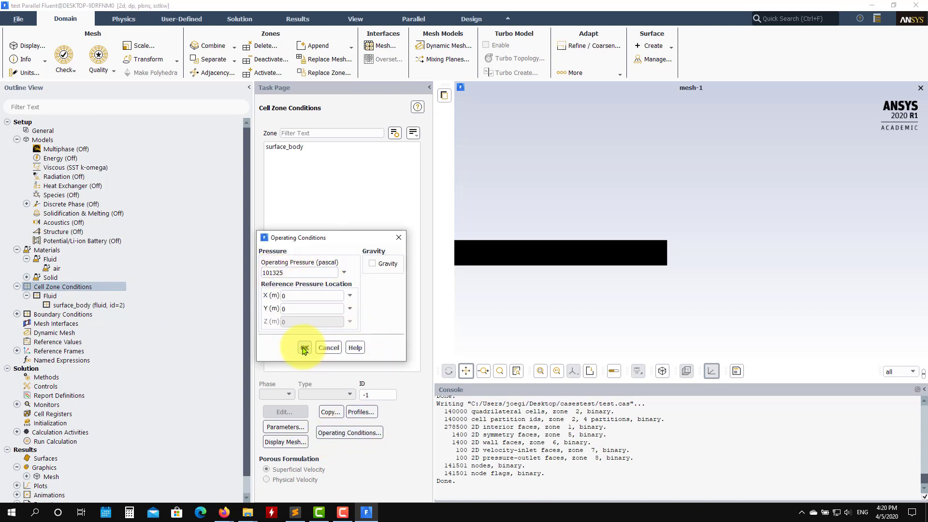
click(304, 348)
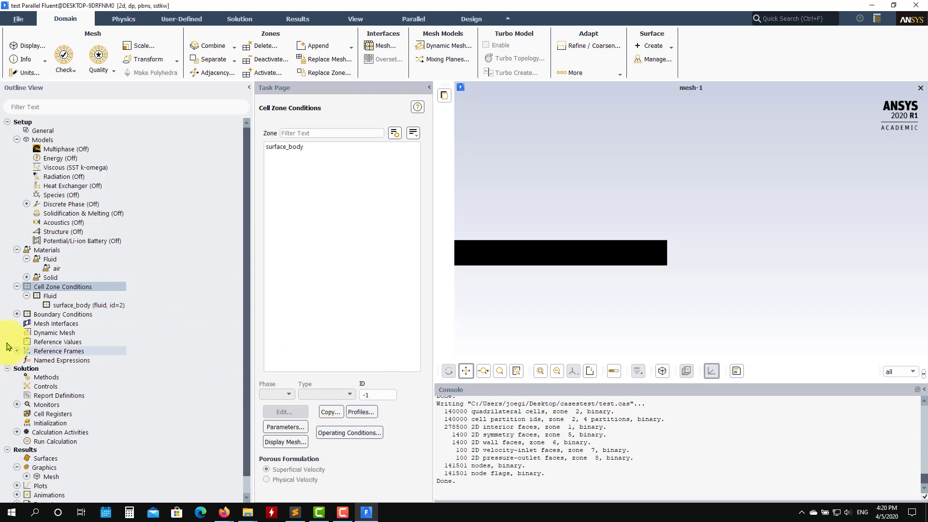
Edit the inlet boundary condition and set its velocity magnitude to 1 m/s.
click(17, 314)
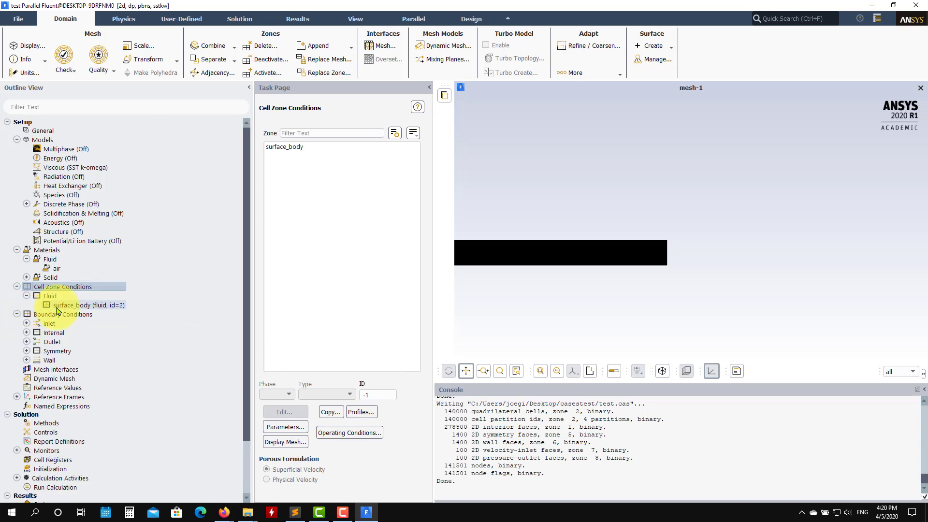
double_click(53, 316)
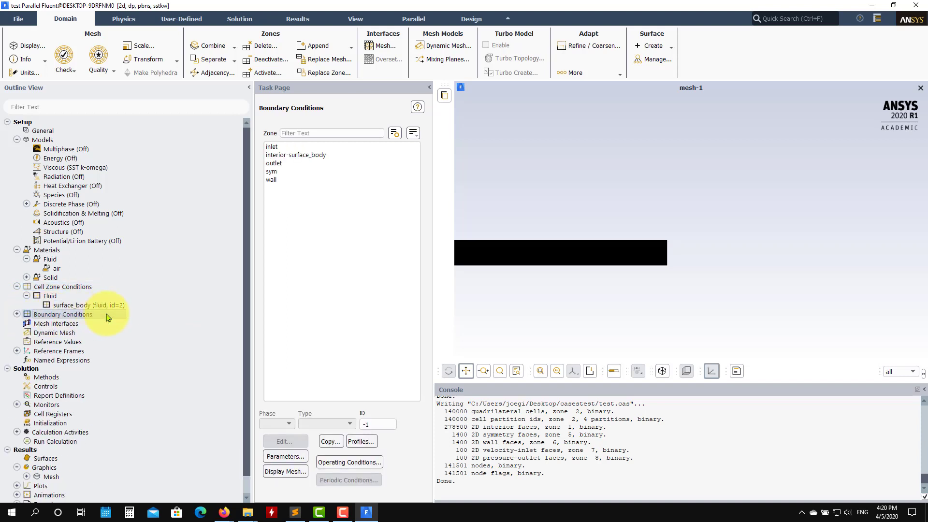
click(16, 314)
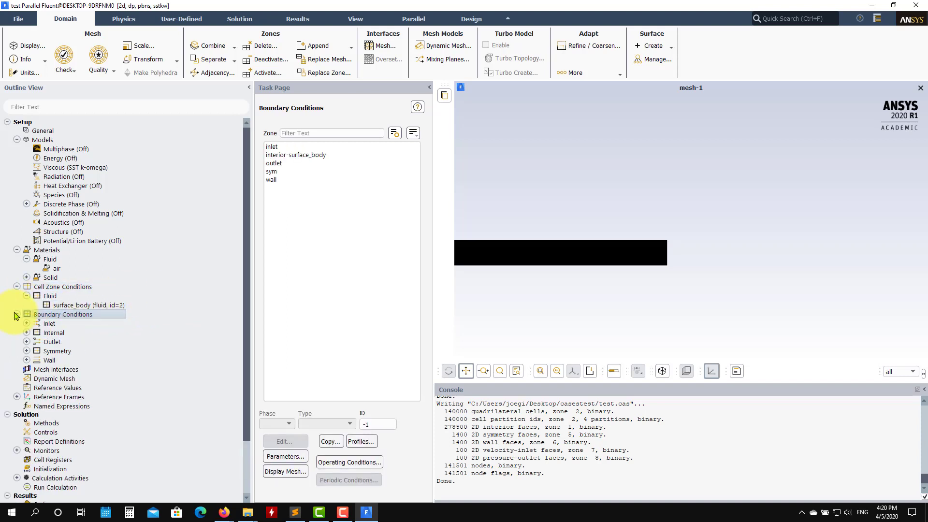
click(272, 146)
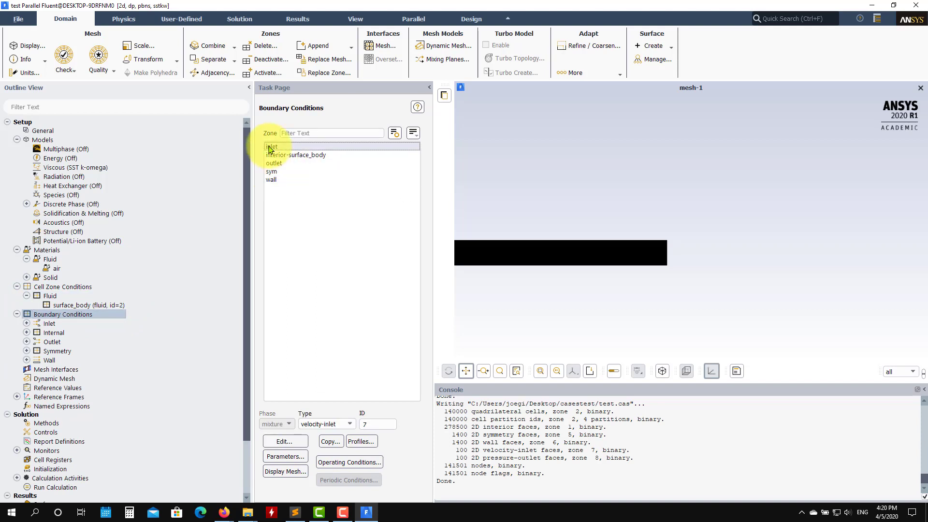
click(284, 441)
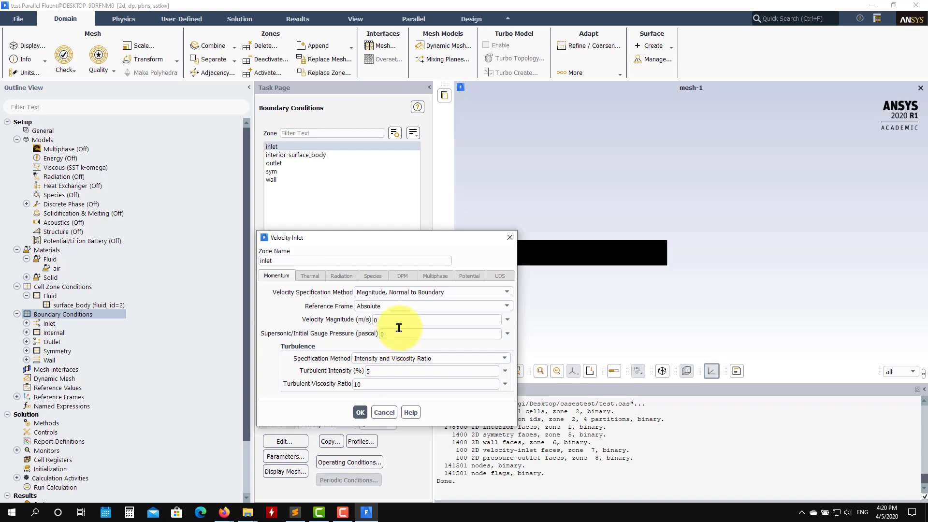
double_click(399, 319)
text(1)
Specify the inlet turbulence by Intensity and Hydraulic Diameter, with 1% turbulent intensity and a 0.1 m hydraulic diameter.
click(491, 358)
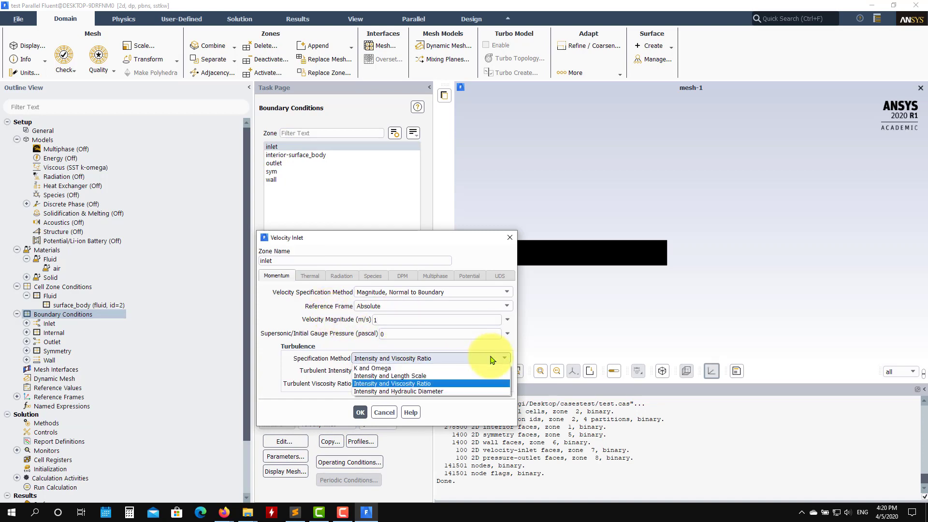
click(416, 397)
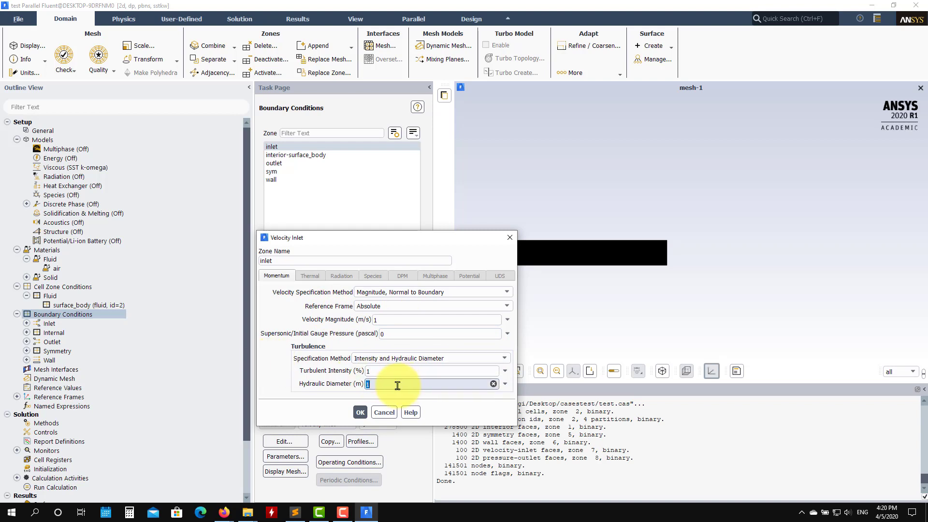
click(397, 386)
text(0.1)
Try the K and Omega turbulence specification for the inlet, then return to Intensity and Hydraulic Diameter.
click(471, 358)
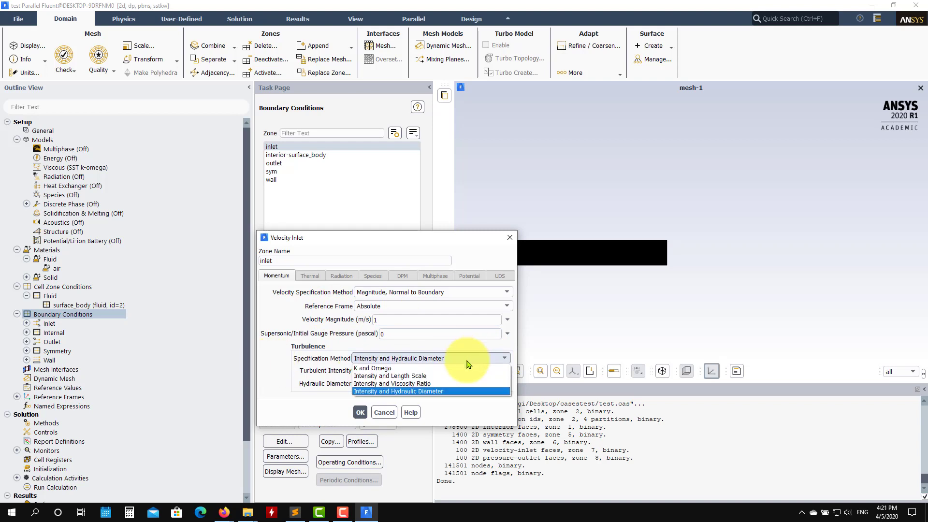
click(370, 369)
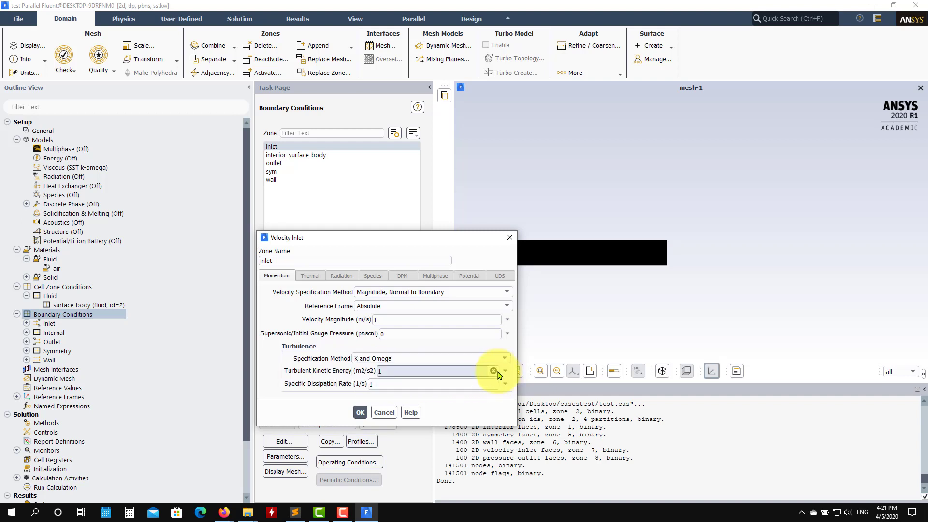
click(497, 360)
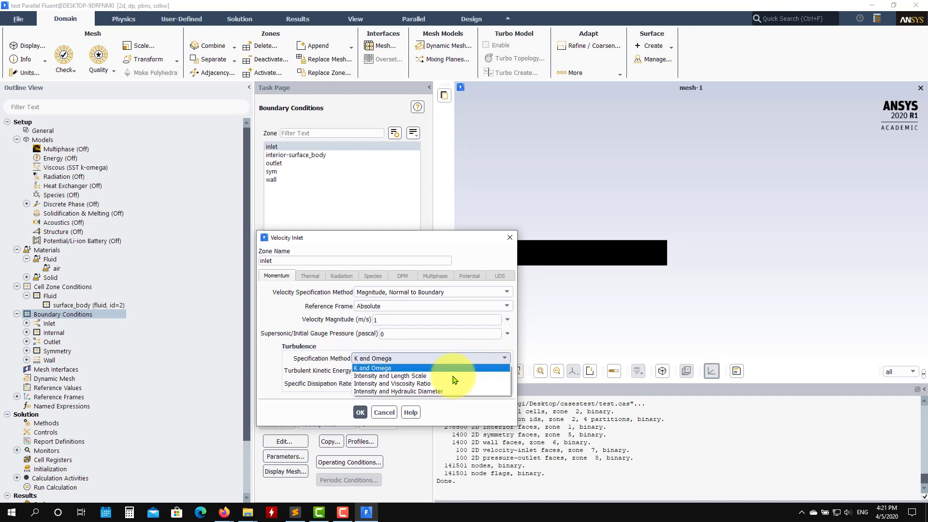
click(433, 392)
Set the inlet's turbulent intensity to 1% and apply the velocity inlet settings.
click(379, 374)
text(1)
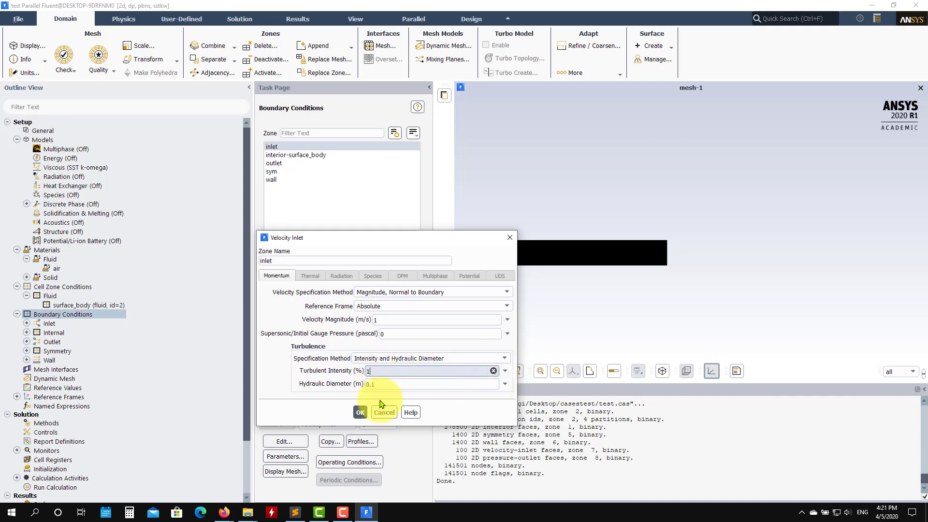
click(360, 413)
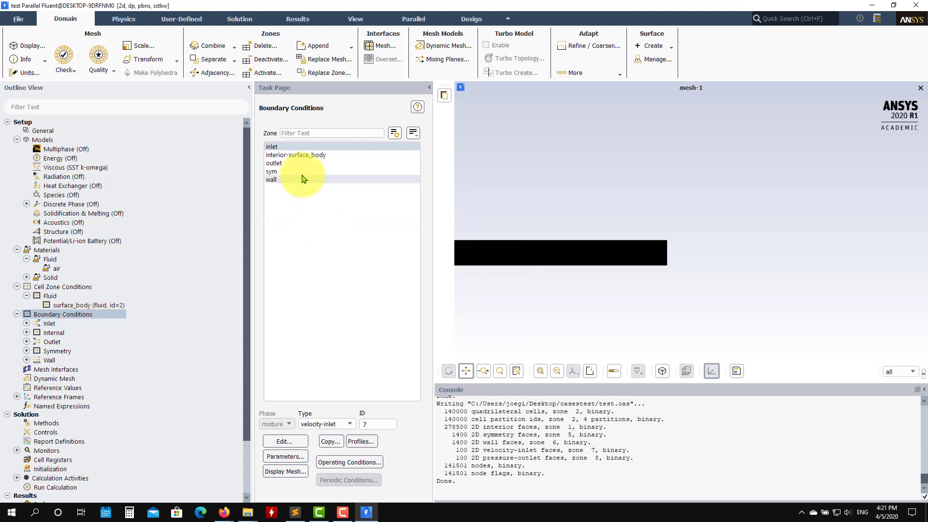
Specify the pressure outlet's backflow turbulence by Intensity and Hydraulic Diameter, with 1% intensity and 0.1 m diameter, and apply it.
click(275, 163)
click(285, 441)
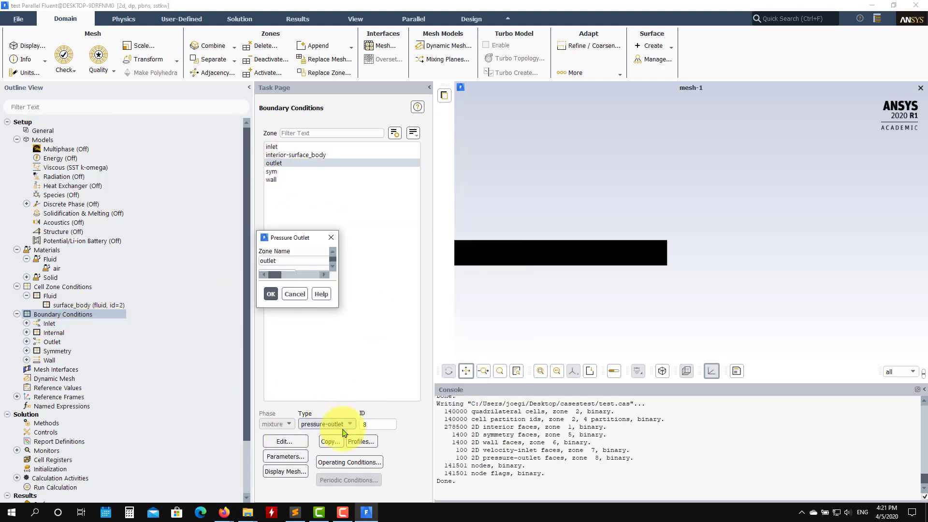
click(445, 412)
click(460, 445)
double_click(416, 424)
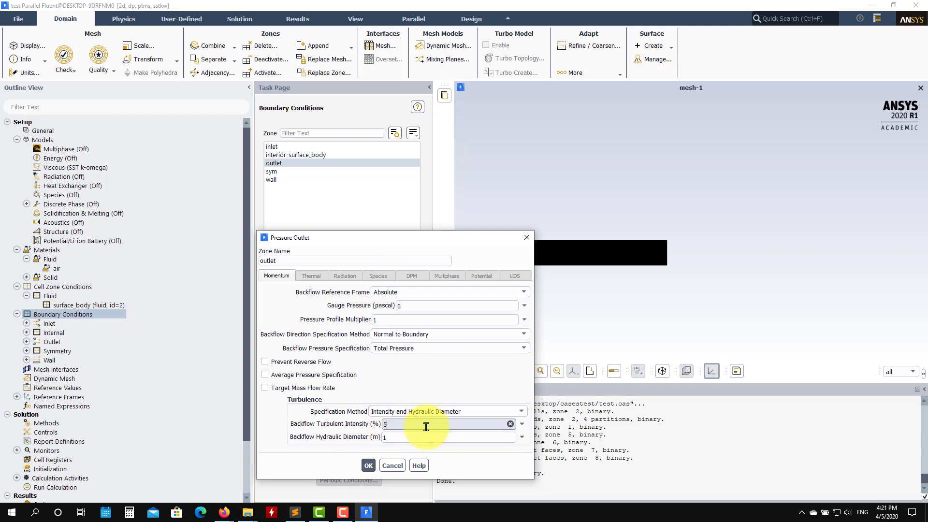
text(1)
double_click(419, 436)
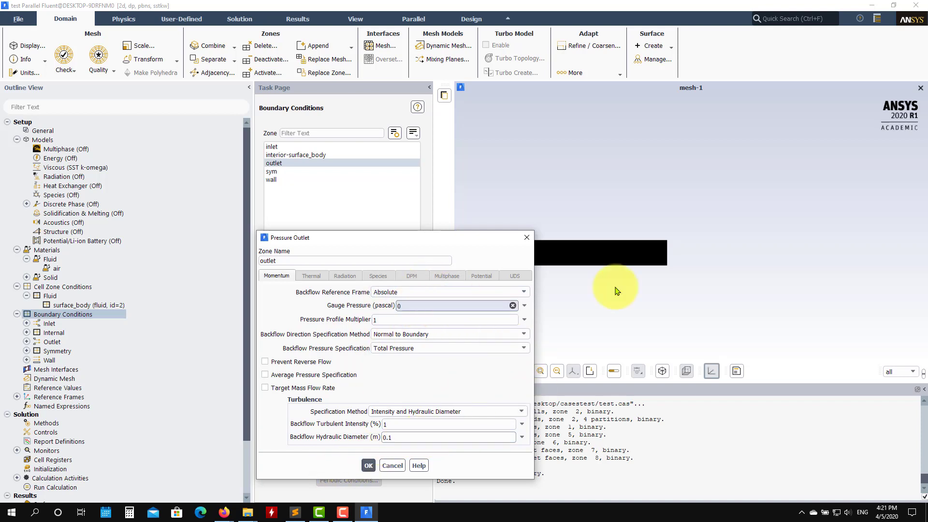
click(368, 465)
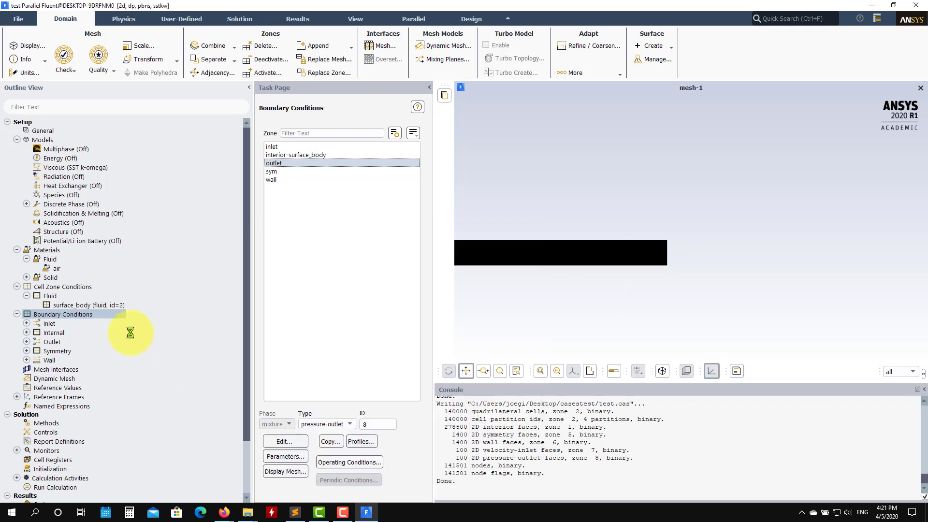
Inspect the sym zone under the symmetry boundaries and close its settings without changes.
click(66, 352)
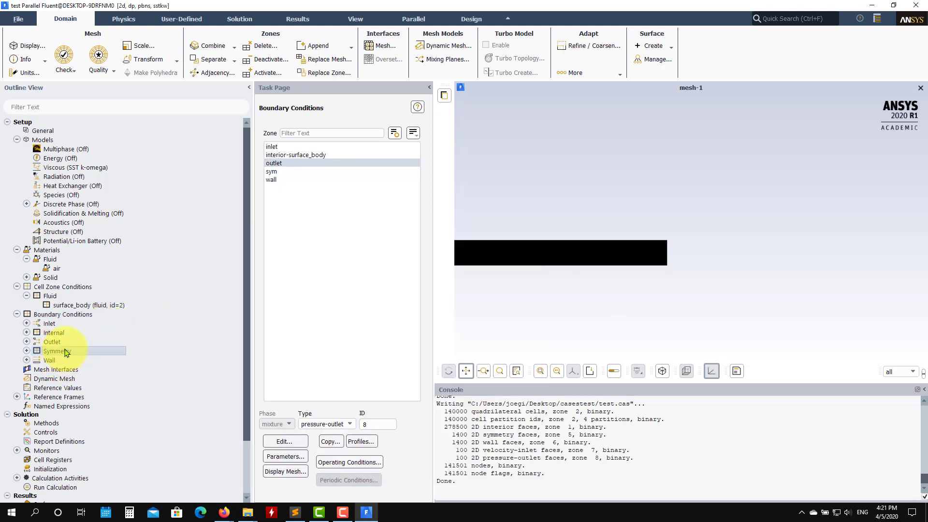
click(27, 350)
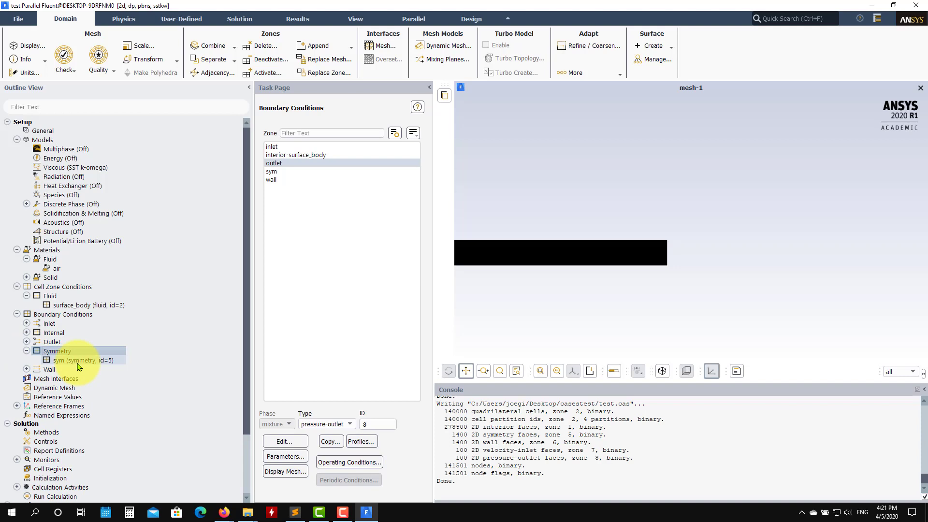
double_click(48, 351)
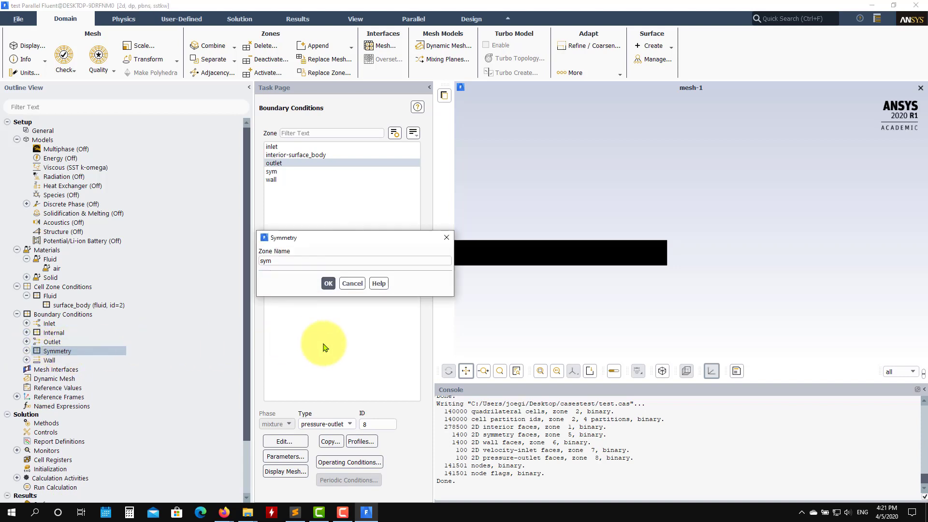
click(352, 284)
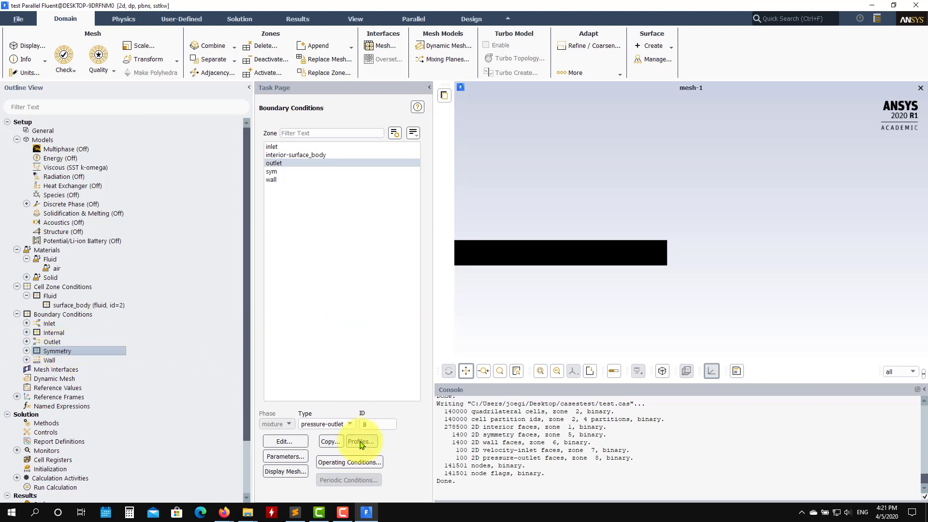
Assign the symmetry type to the sym boundary zone and accept its settings.
click(279, 172)
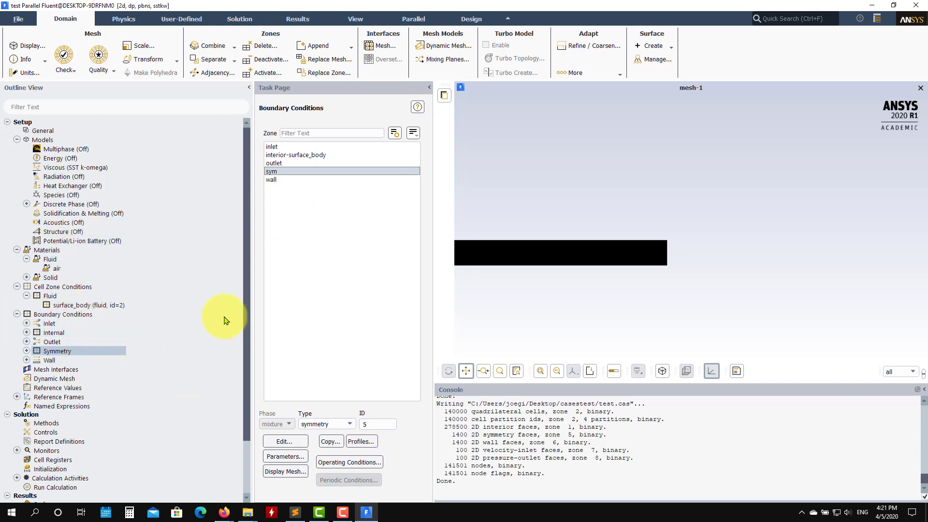
click(55, 323)
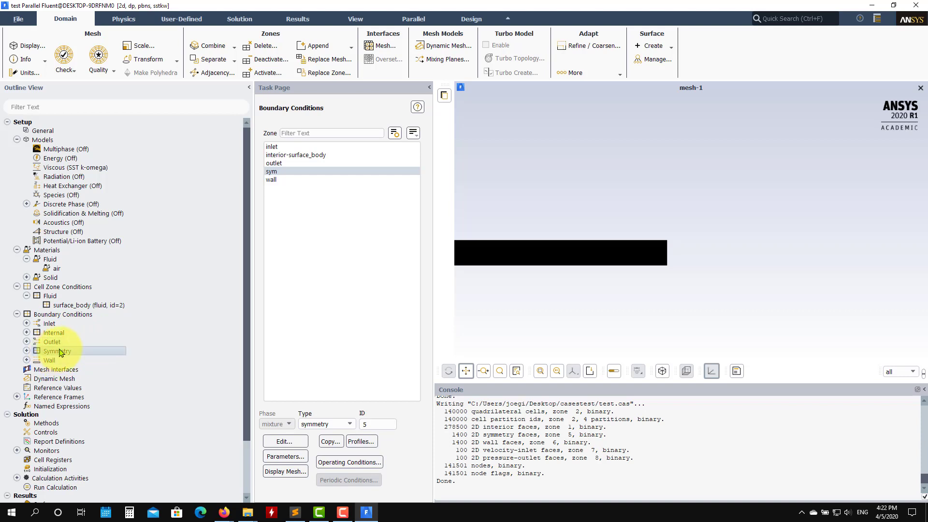
click(349, 423)
scroll(332, 497, down, 1)
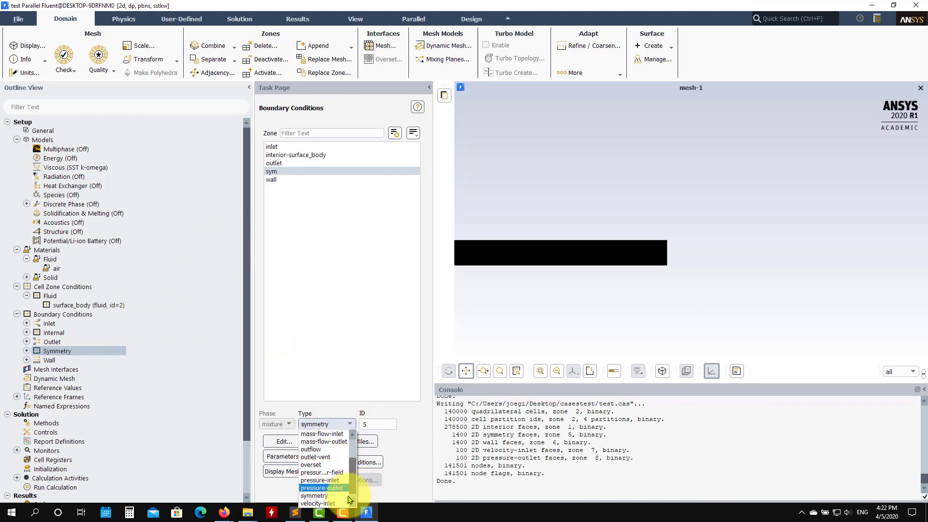
click(331, 496)
click(327, 284)
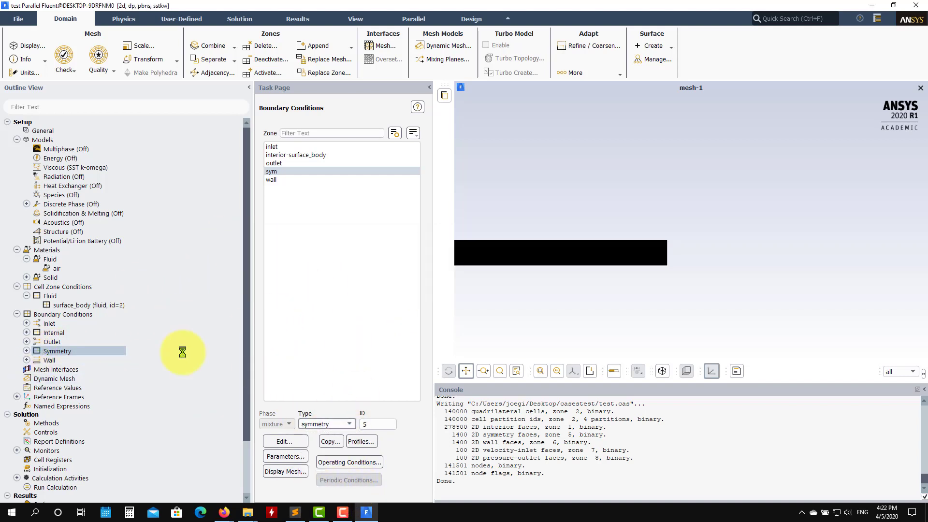
click(26, 351)
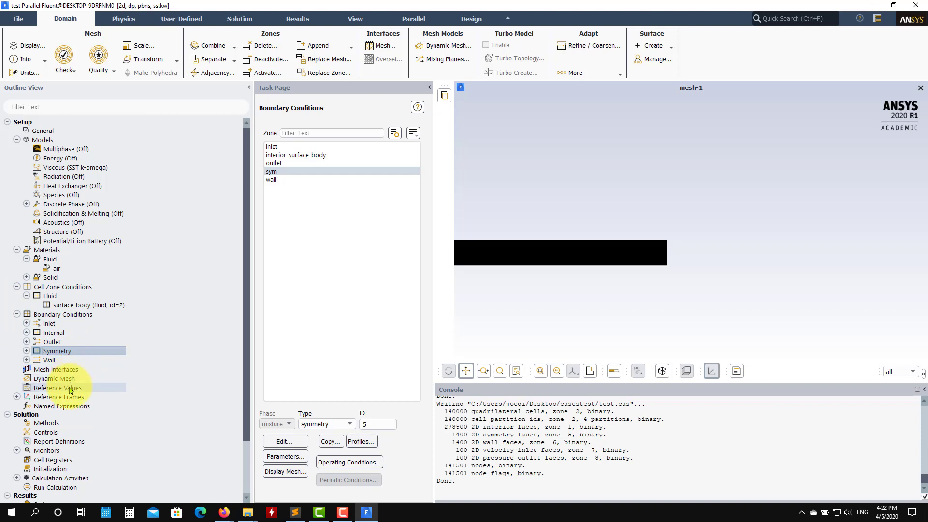
Set the Turbulent Kinetic Energy and Specific Dissipation Rate discretization to Second Order Upwind, and open the solution controls.
scroll(69, 410, down, 2)
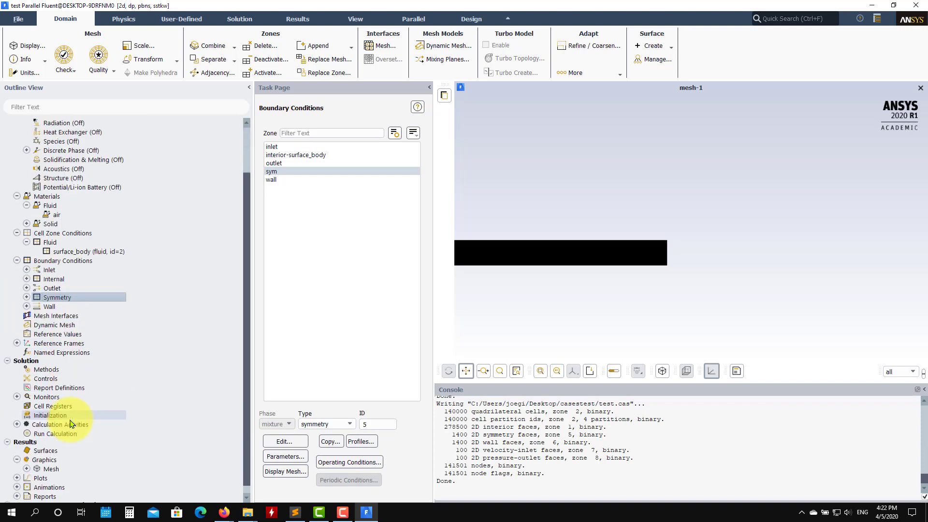
click(64, 371)
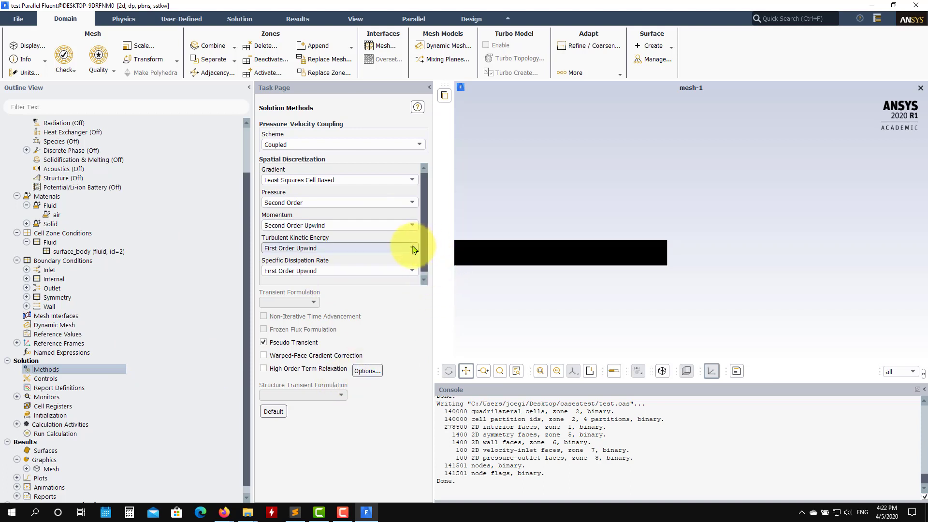
click(413, 249)
click(394, 257)
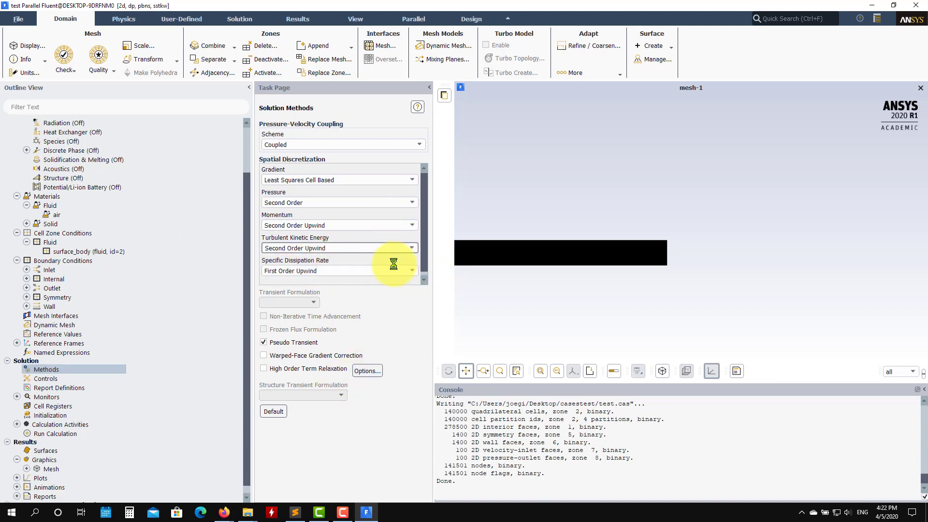
click(414, 271)
click(338, 282)
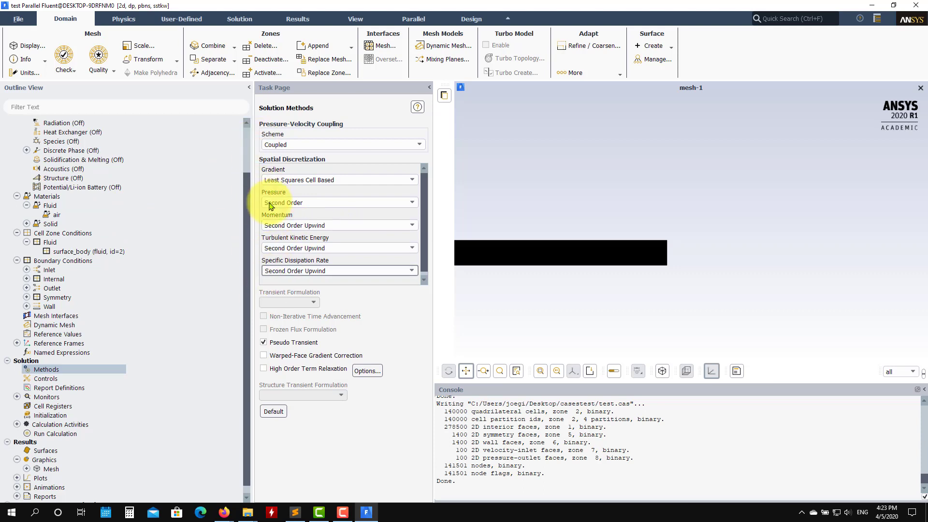
click(62, 379)
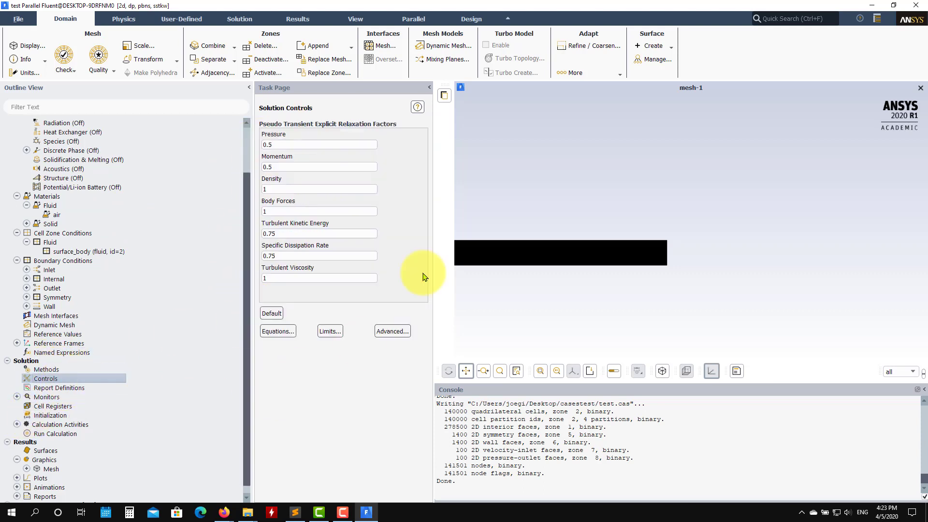
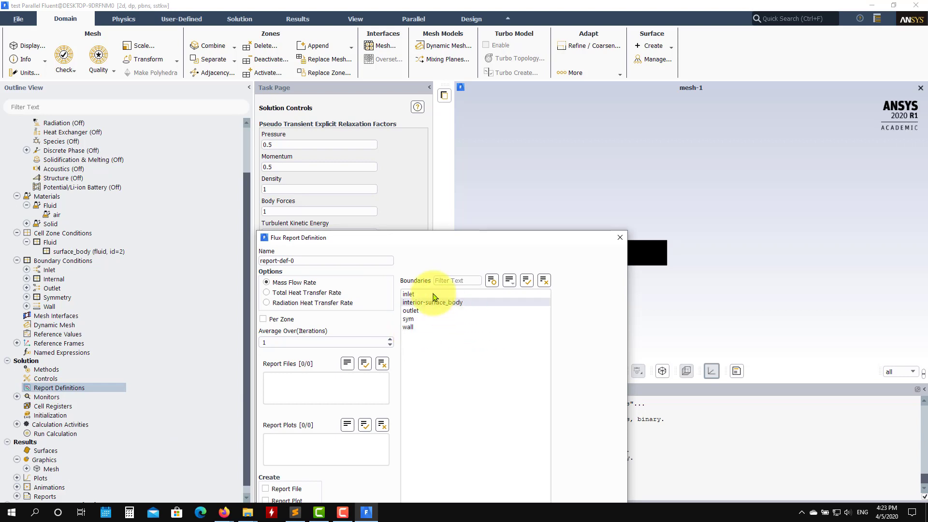
Create a Mass Flow Rate flux report named massflow on inlet and outlet, with report file, report plot and console printing.
click(409, 294)
click(411, 310)
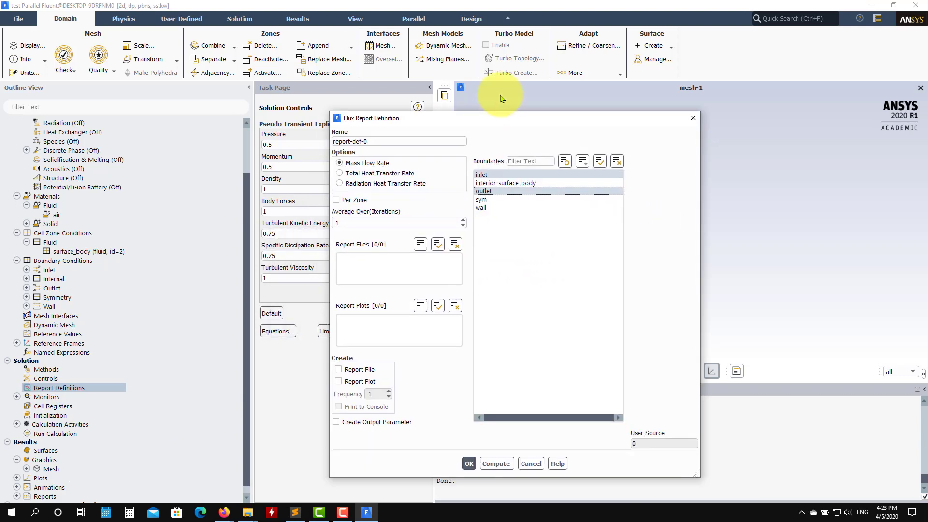
click(401, 108)
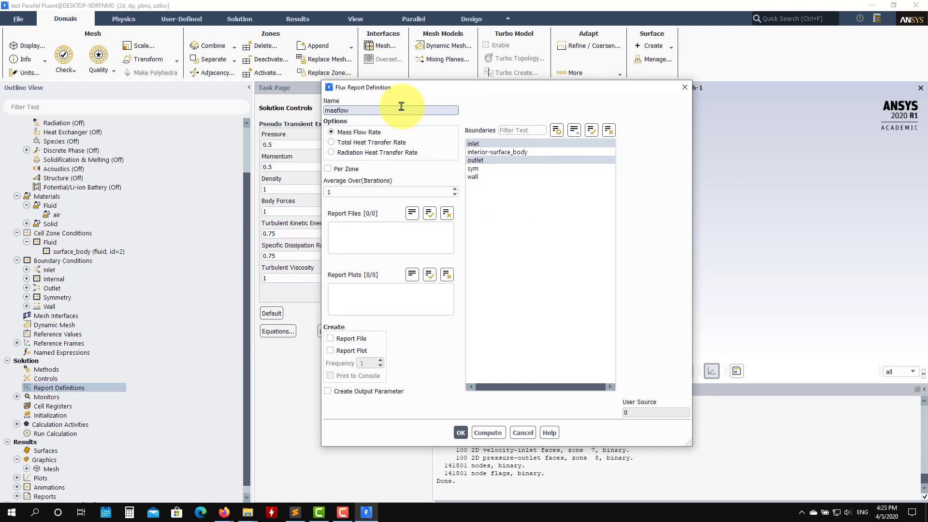
click(355, 352)
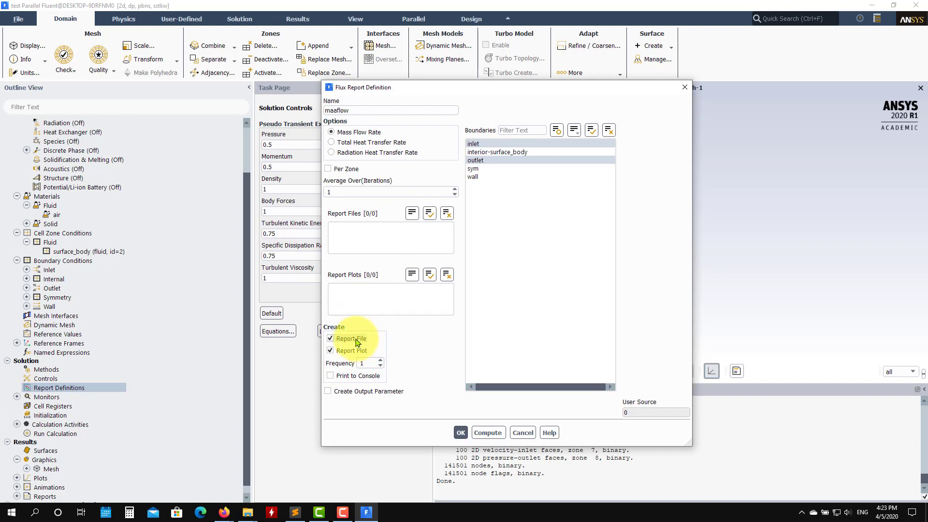
click(341, 377)
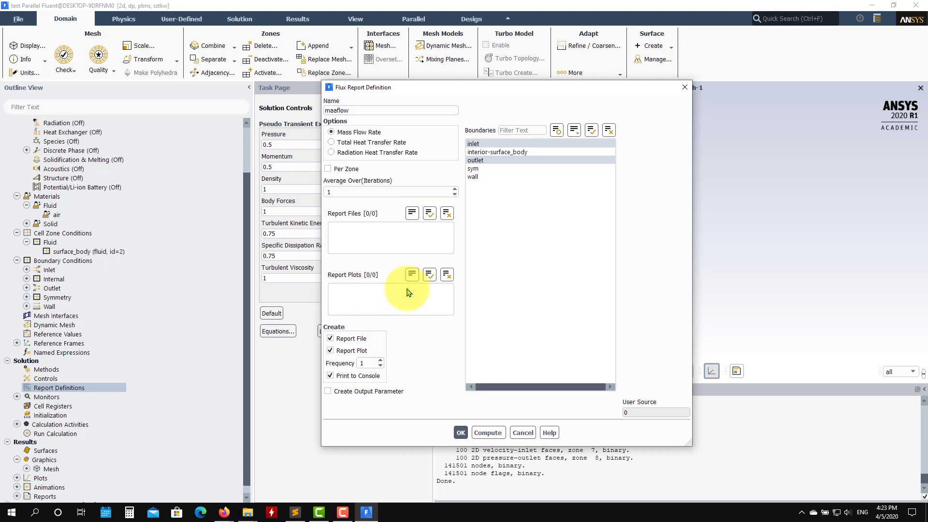
double_click(338, 111)
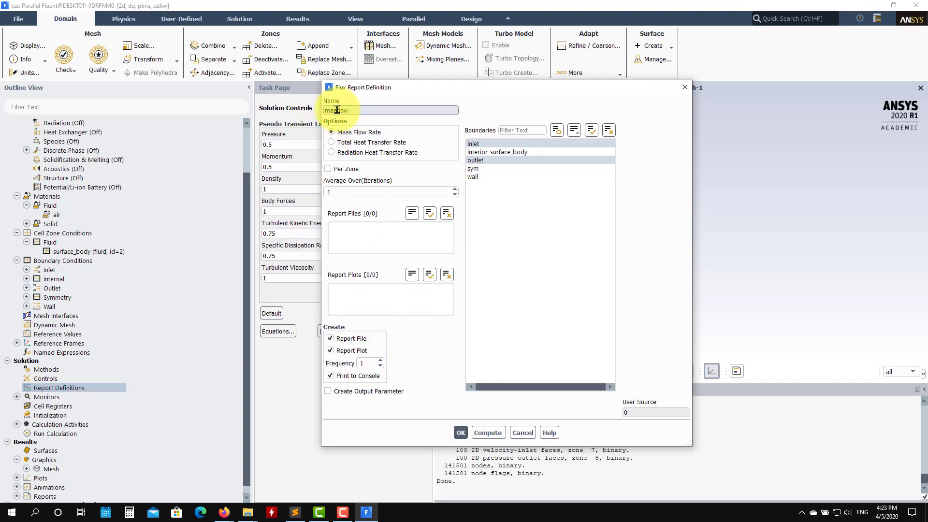
click(337, 111)
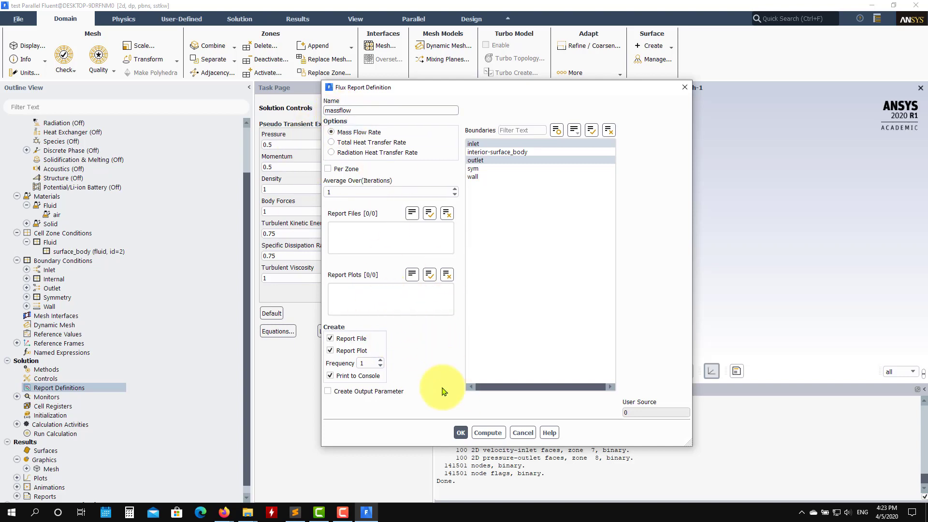
click(461, 433)
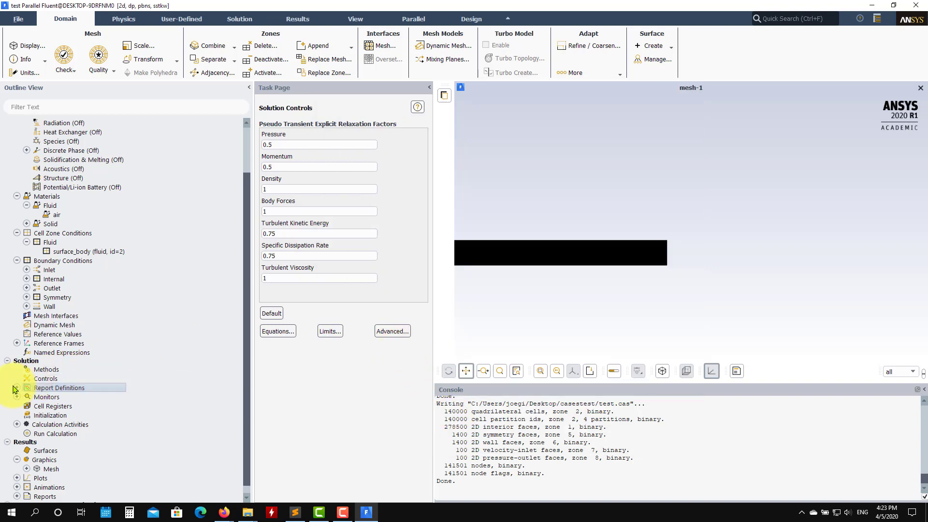
Start a Facet Average surface report named yplus-average on the wall surface, with a report plot.
right_click(84, 391)
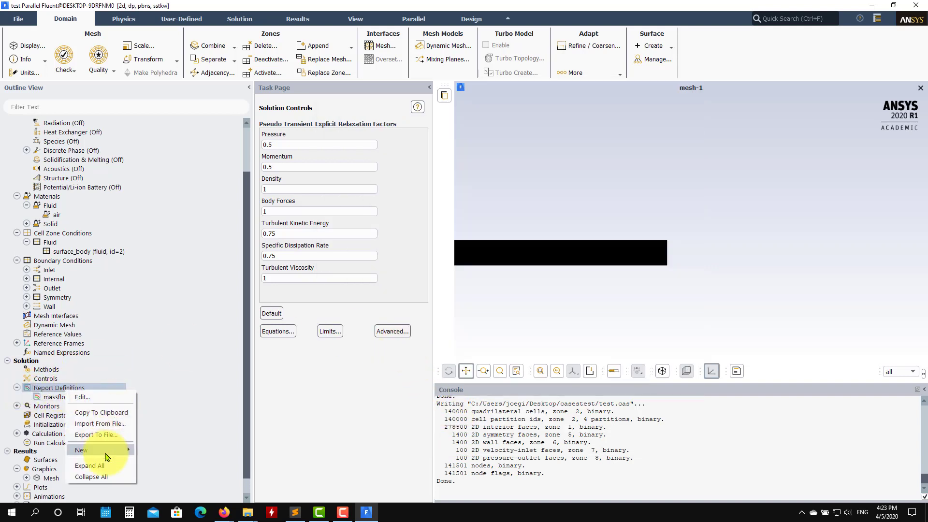
mouse_move(114, 455)
mouse_move(185, 463)
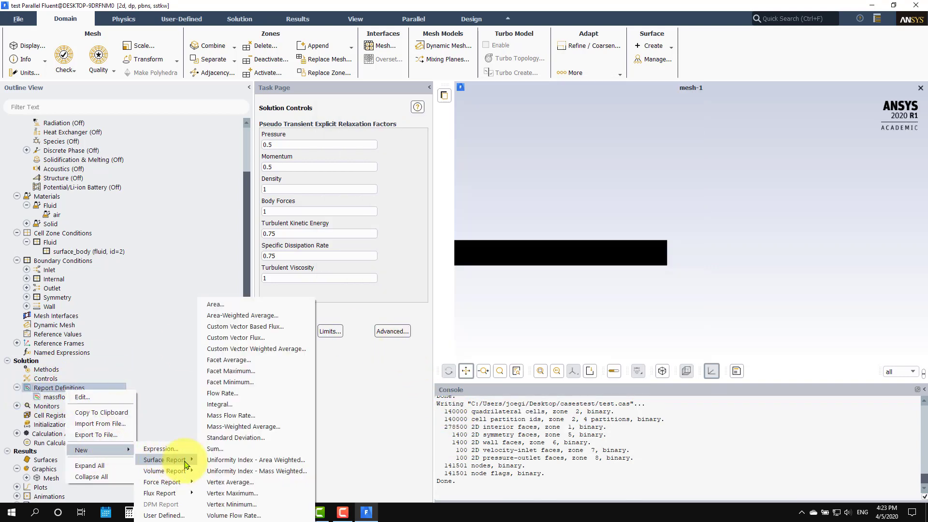
click(259, 362)
drag(406, 240, 428, 74)
click(354, 102)
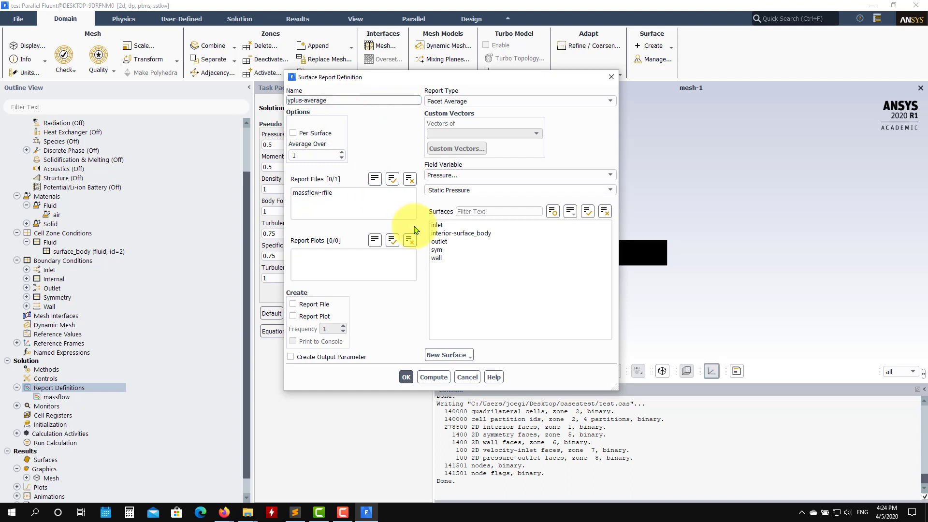
click(293, 316)
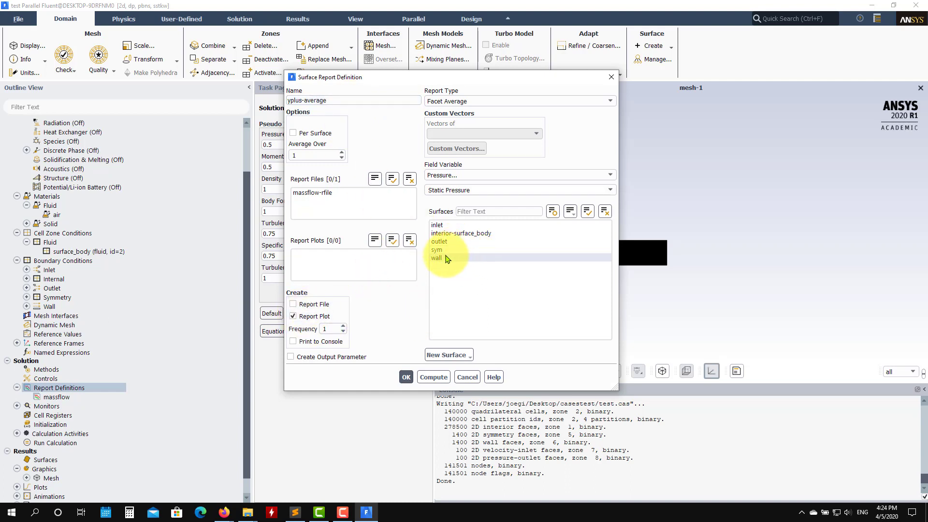
click(463, 259)
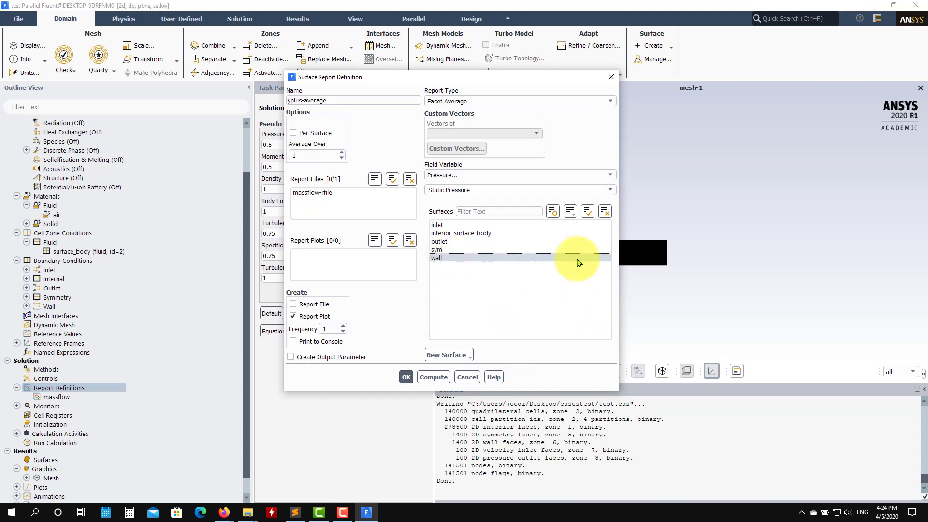
Set the yplus-average report's field variable to Turbulence, Wall Yplus, and create the report.
click(592, 175)
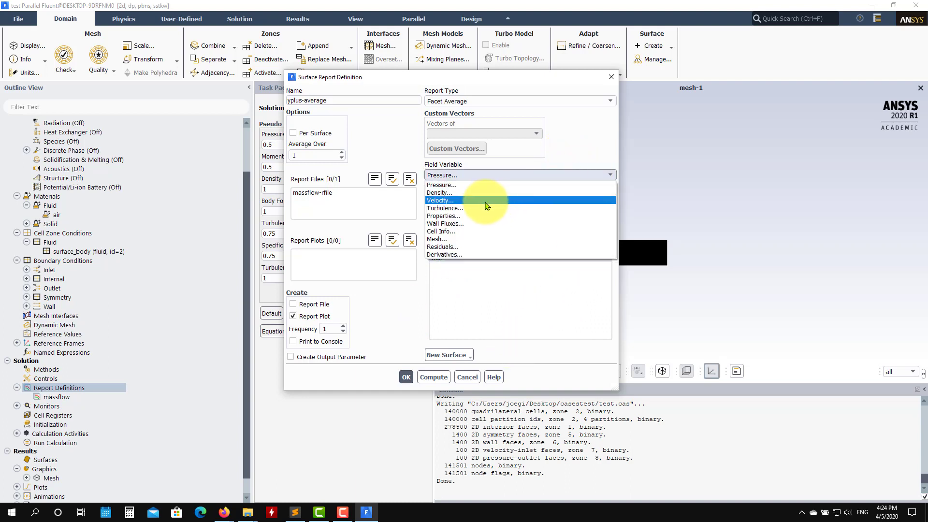
click(481, 210)
click(610, 190)
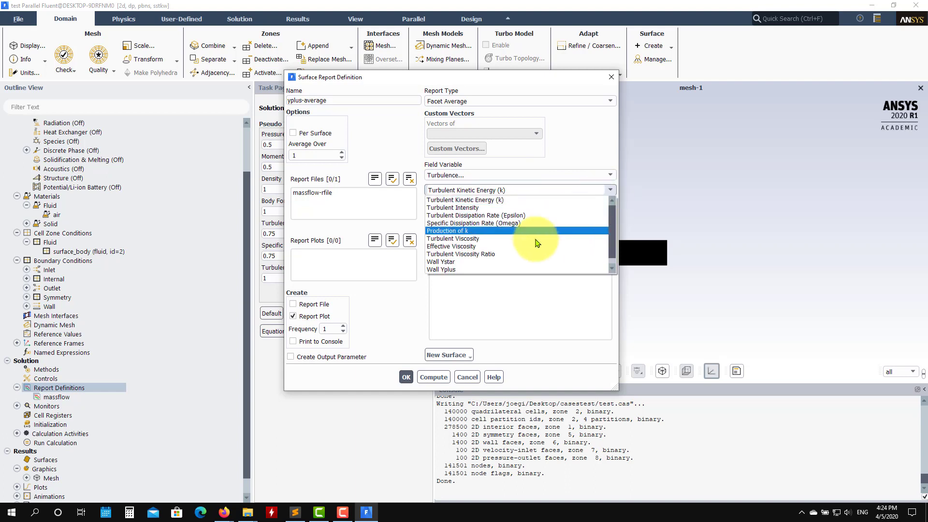
click(476, 269)
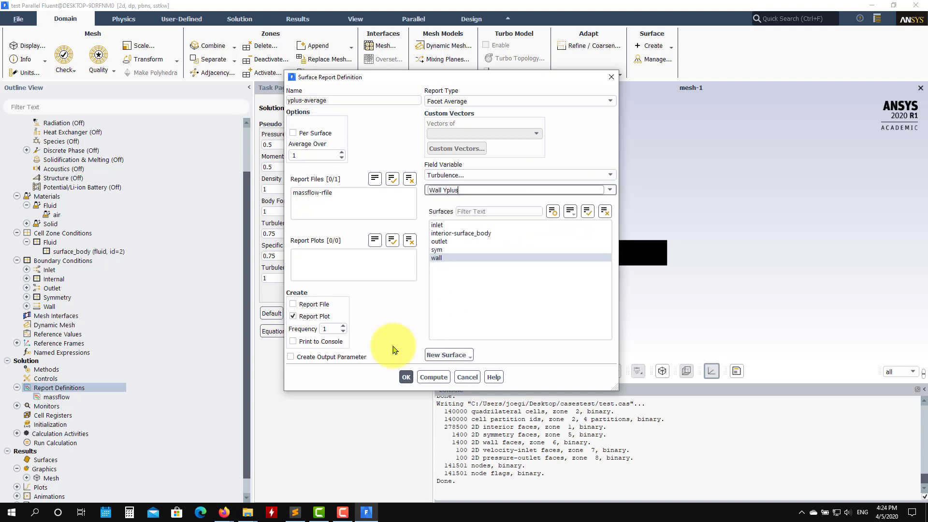
click(610, 190)
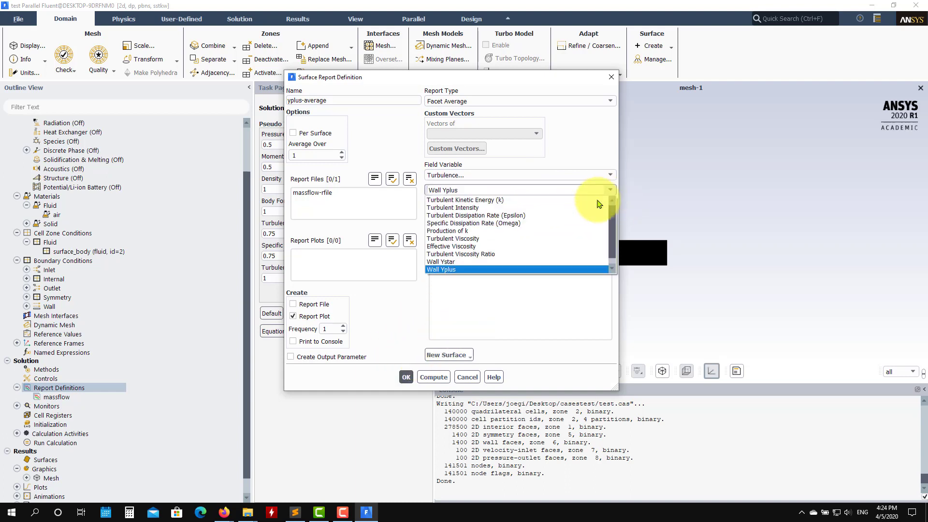
click(454, 270)
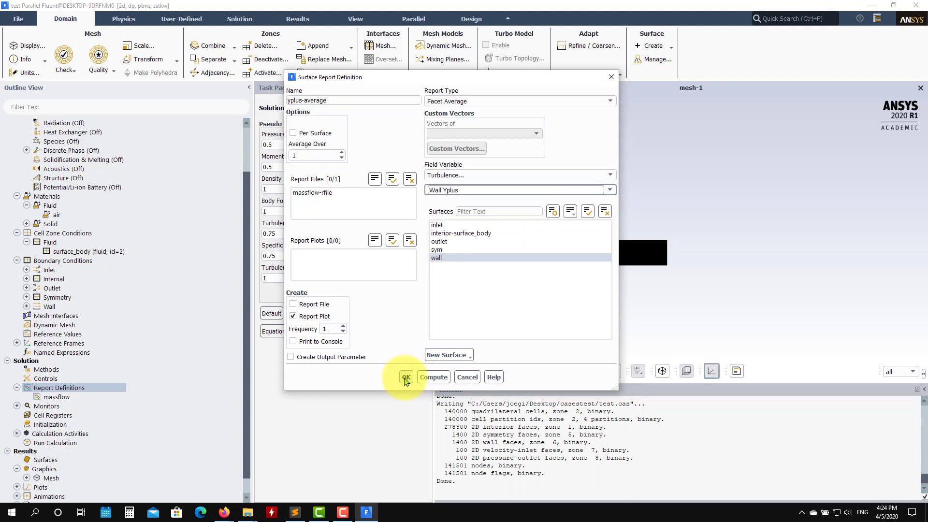
click(406, 378)
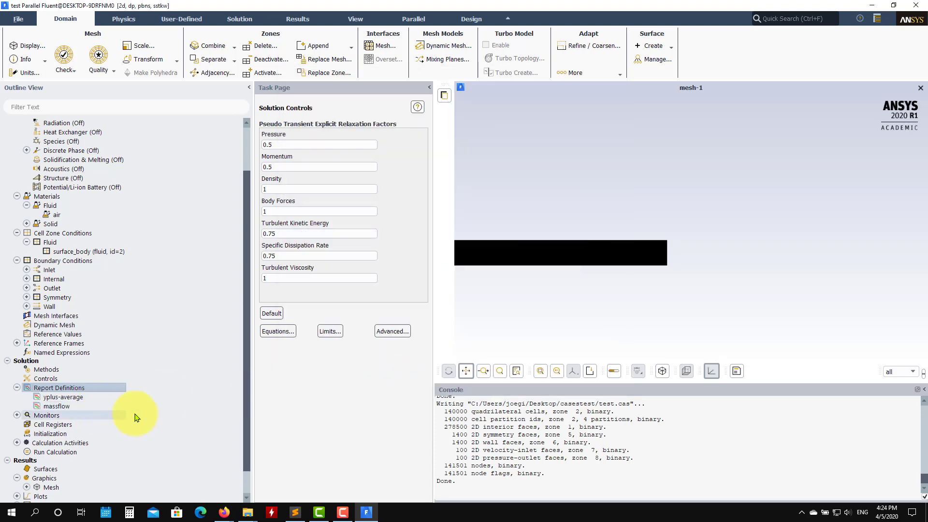
Review the residual monitor settings and accept them without changes.
scroll(117, 379, down, 2)
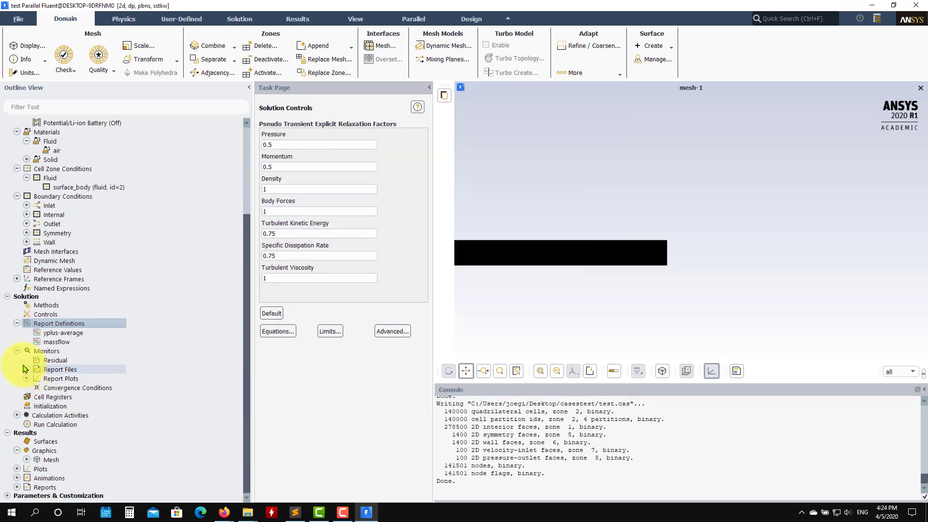
double_click(110, 361)
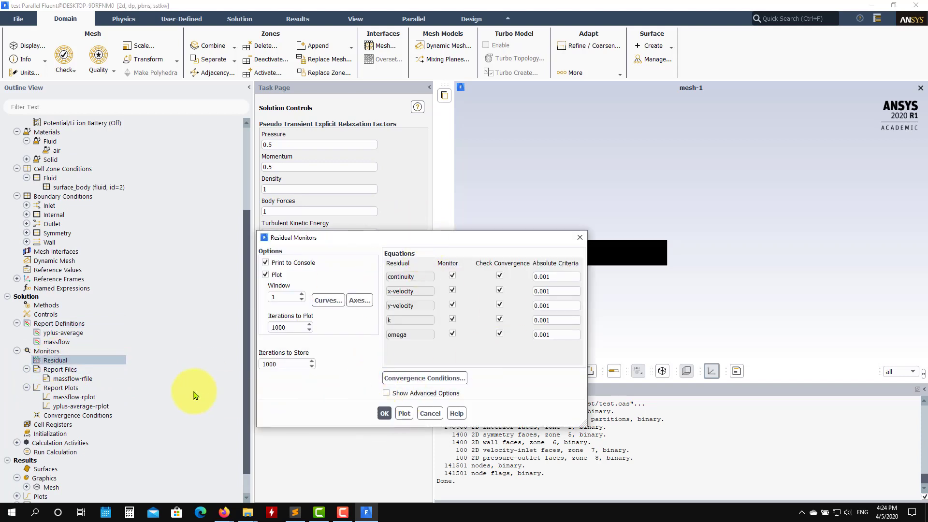
click(384, 414)
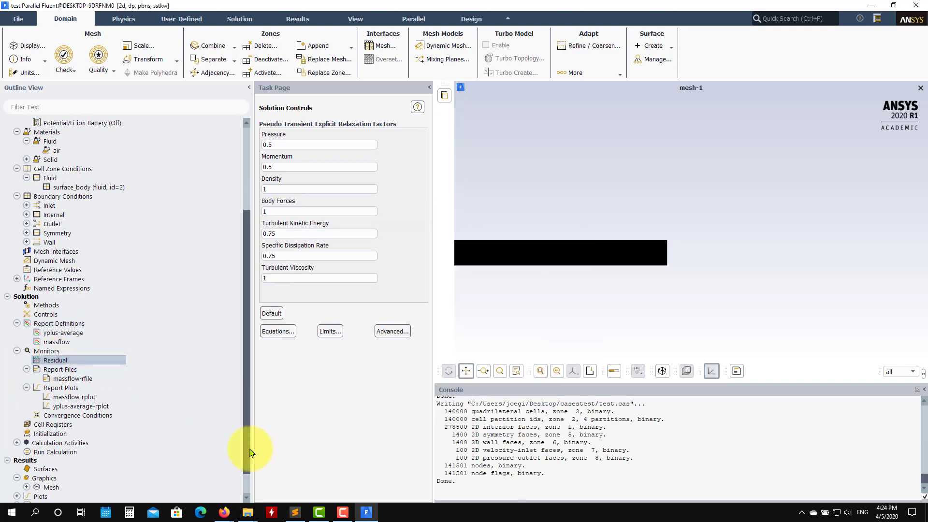
Initialize the solution with Standard Initialization, computing the initial values from the inlet.
scroll(83, 448, down, 1)
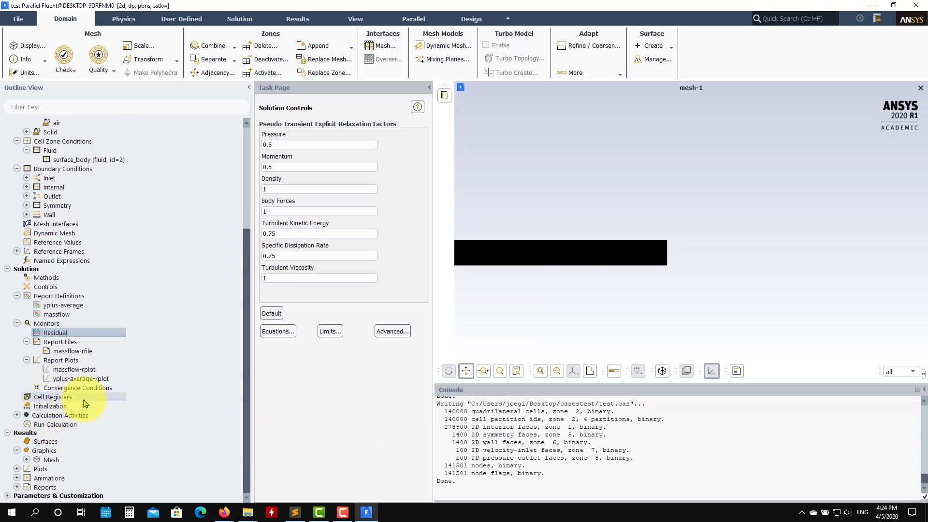
click(43, 406)
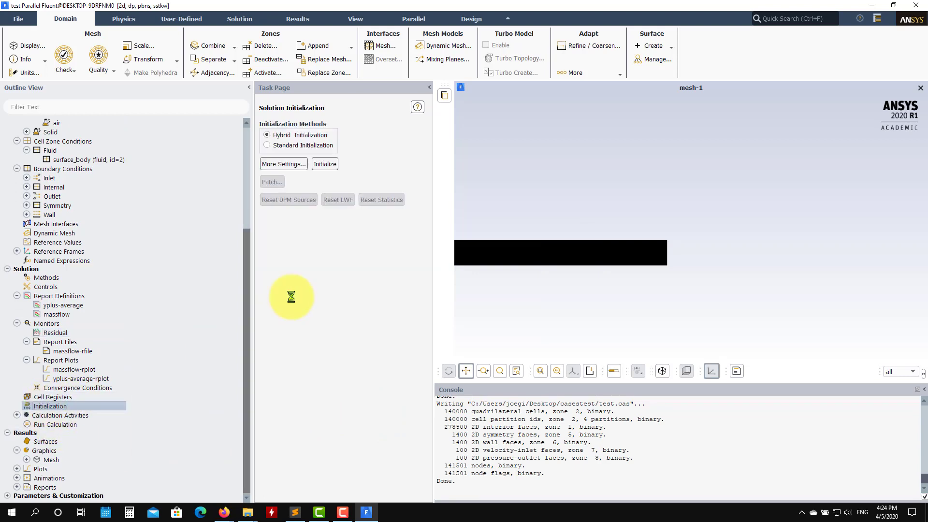
click(291, 146)
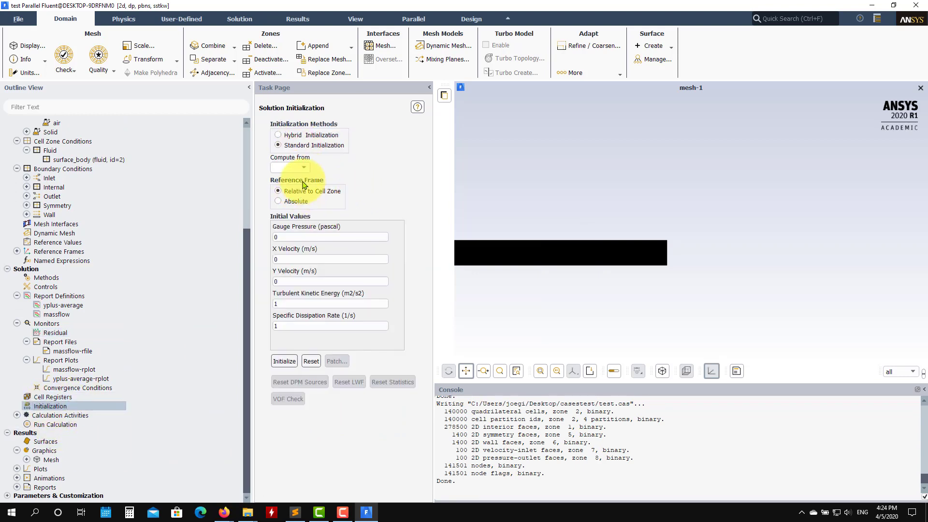
click(290, 168)
click(283, 194)
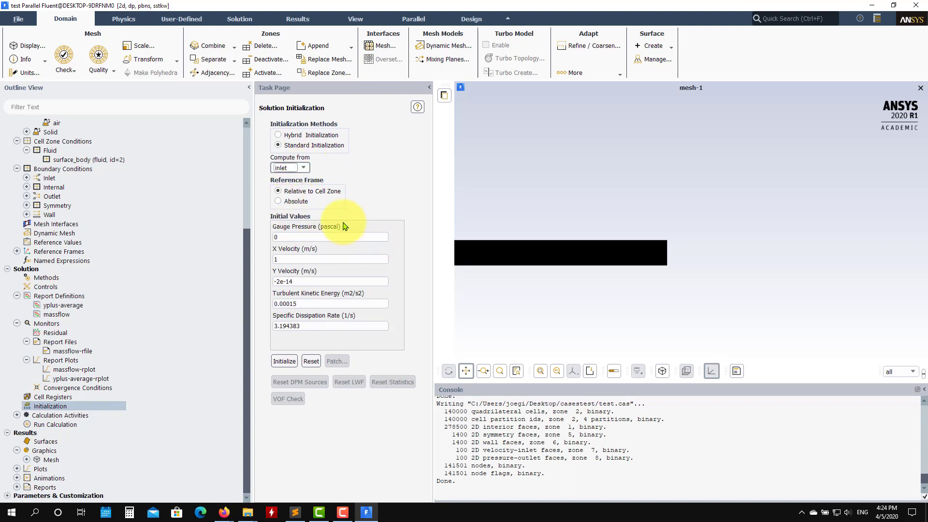
scroll(489, 244, down, 3)
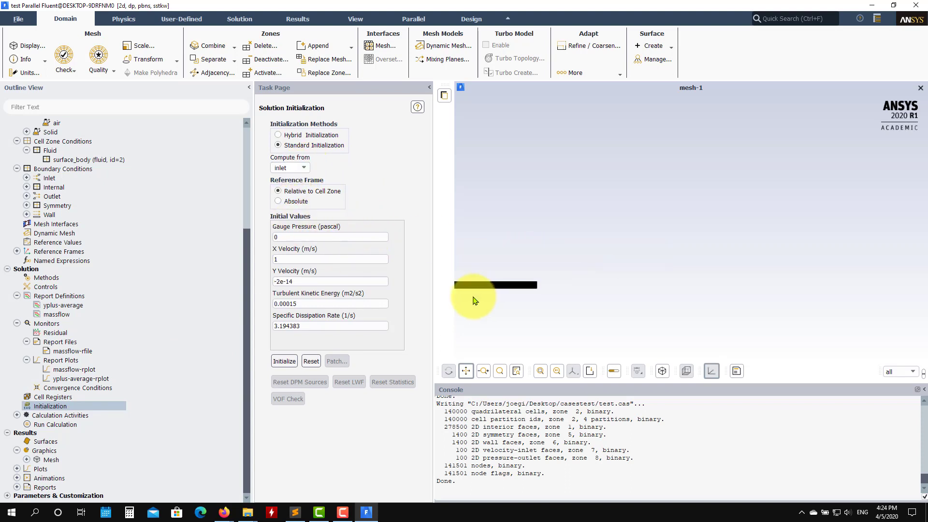
scroll(488, 246, up, 3)
scroll(481, 237, up, 4)
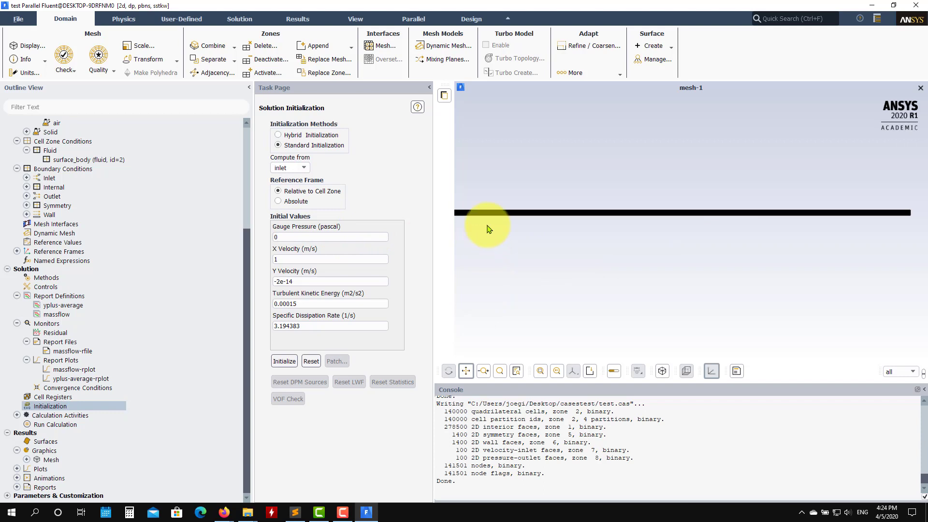
scroll(469, 234, down, 2)
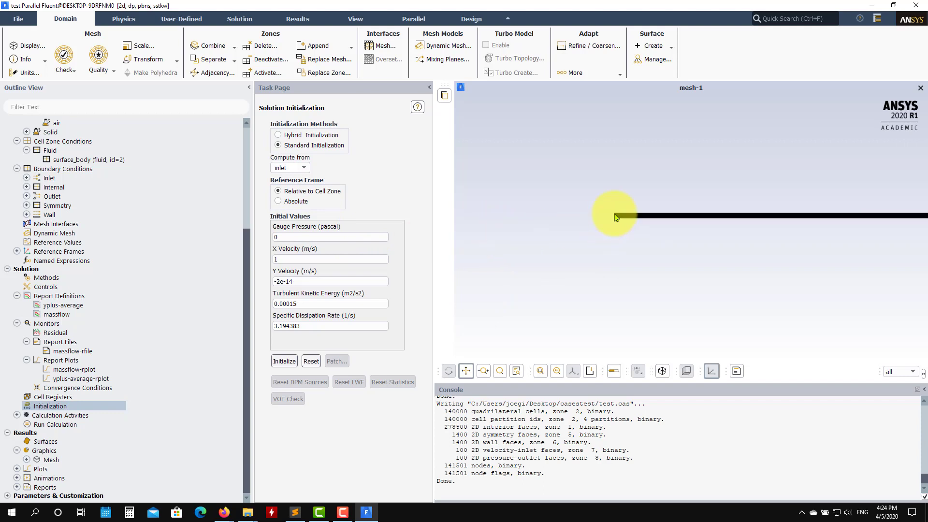
scroll(615, 217, up, 4)
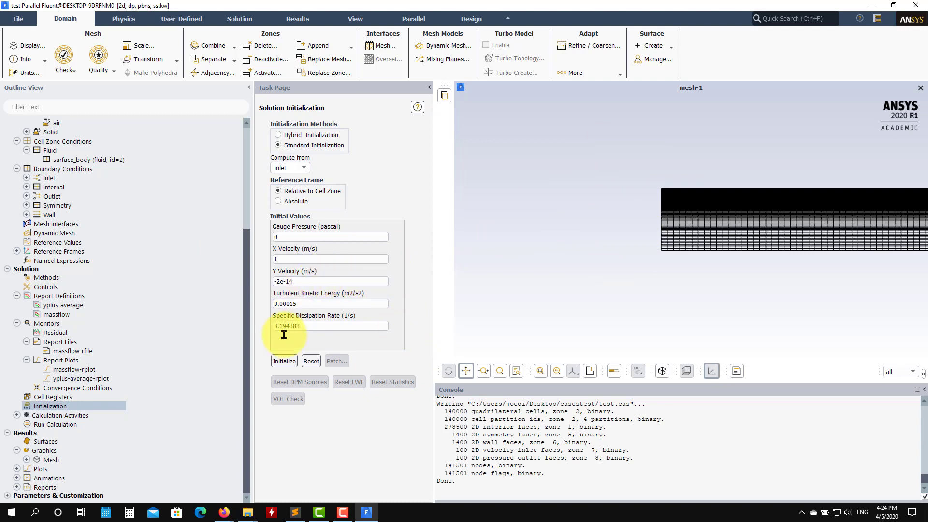
click(284, 362)
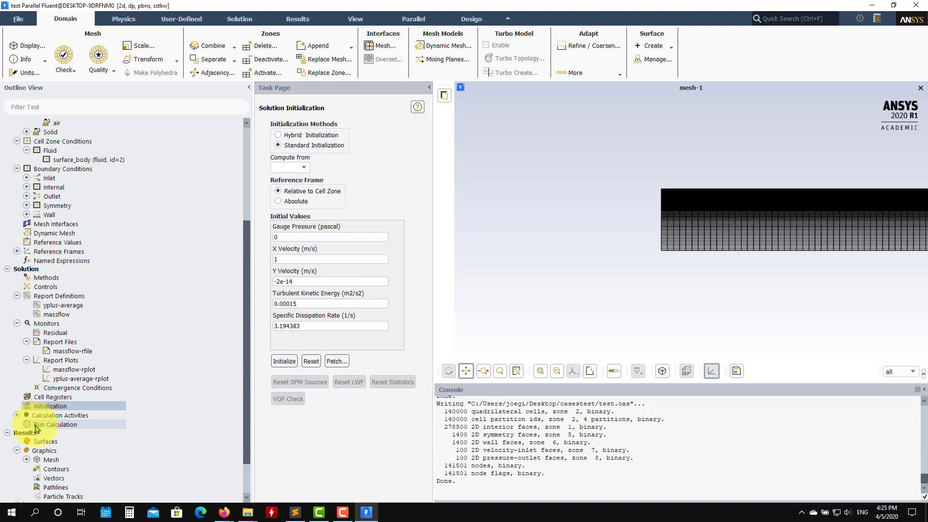
Set the calculation activities to autosave every 100 iterations.
click(17, 415)
double_click(72, 416)
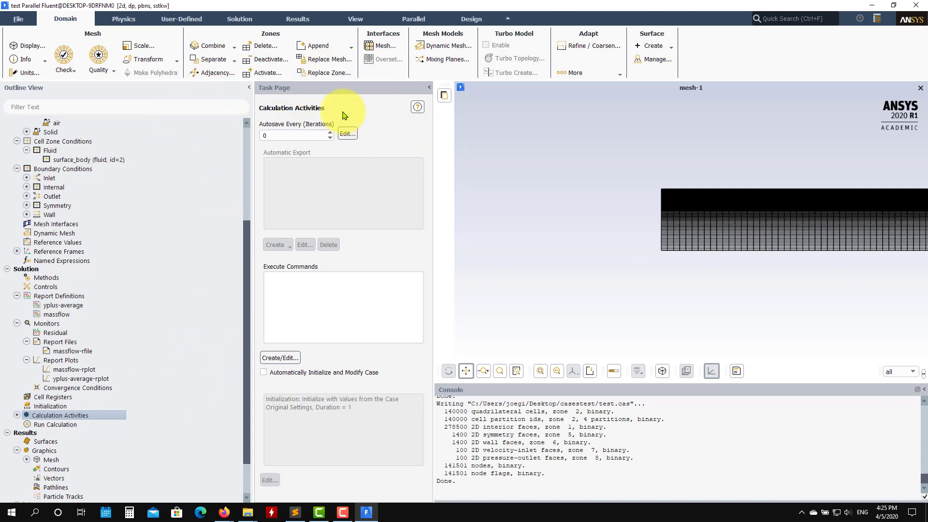
click(282, 135)
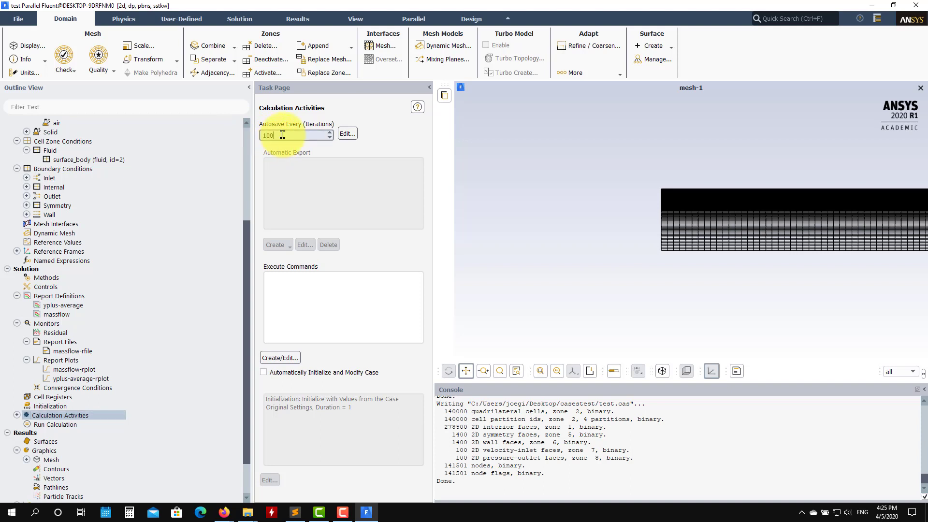
Configure autosave to retain only the most recent files, with at most 2 data files, under the file name running.
click(347, 134)
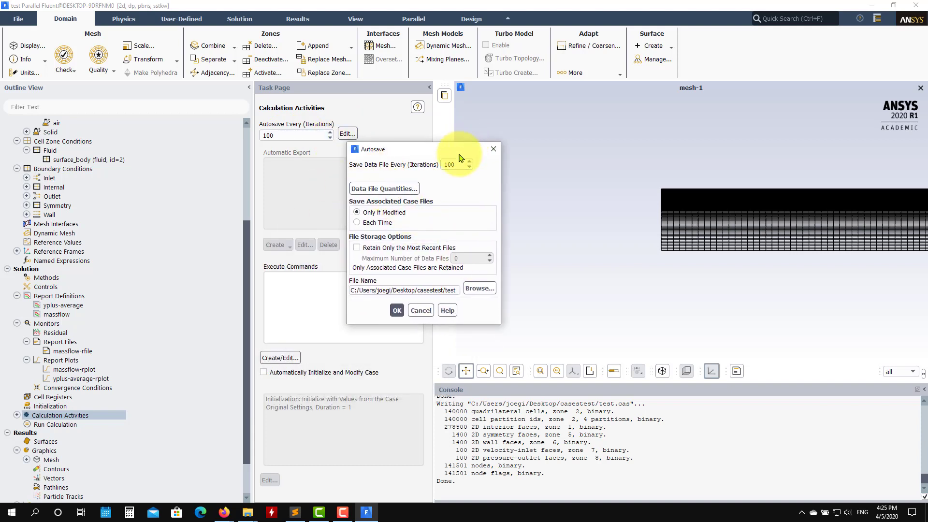
click(408, 250)
double_click(471, 257)
text(5)
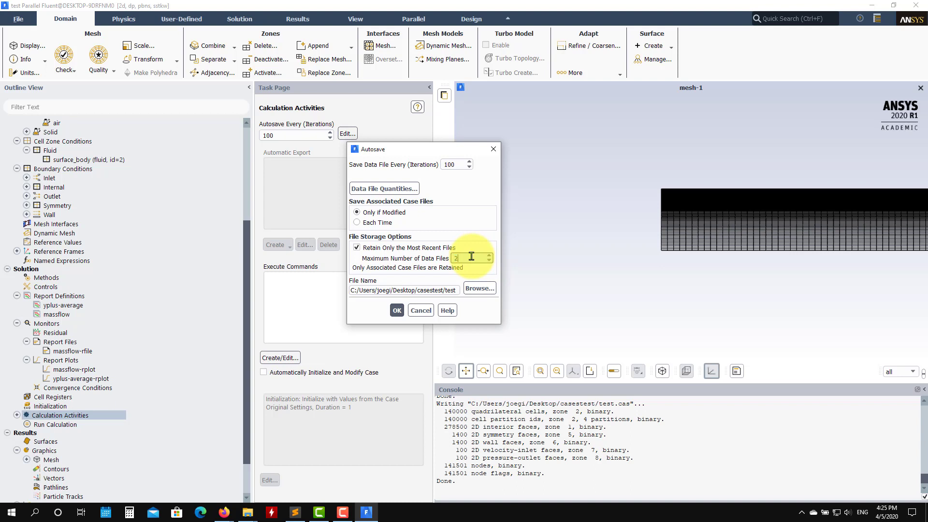
click(446, 290)
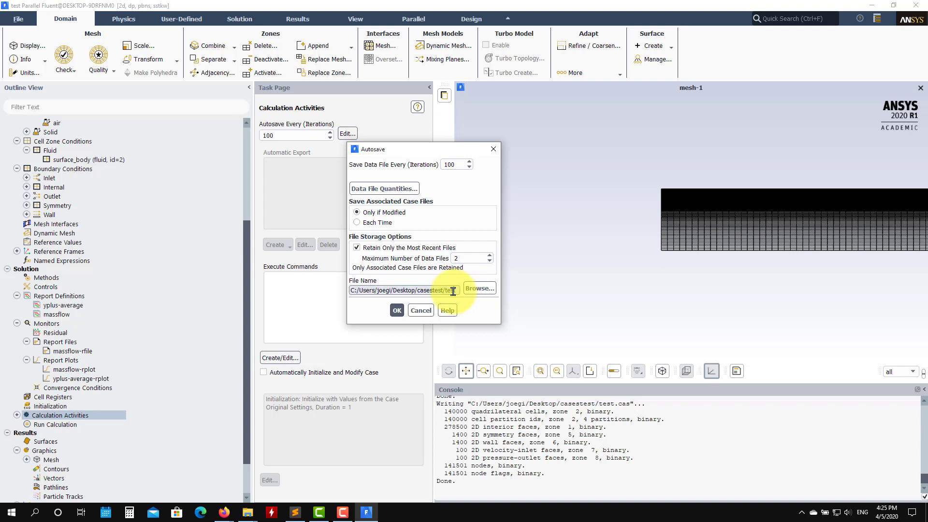
triple_click(453, 290)
text(running)
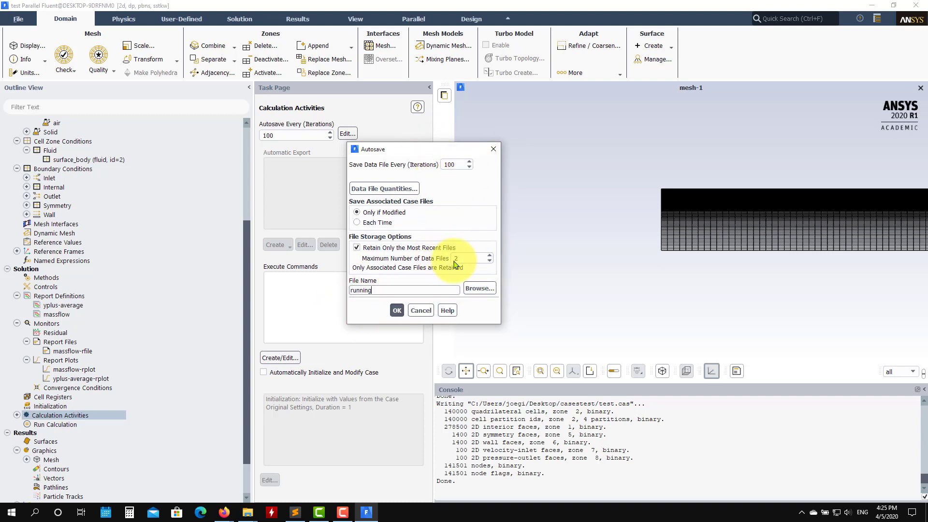
click(372, 288)
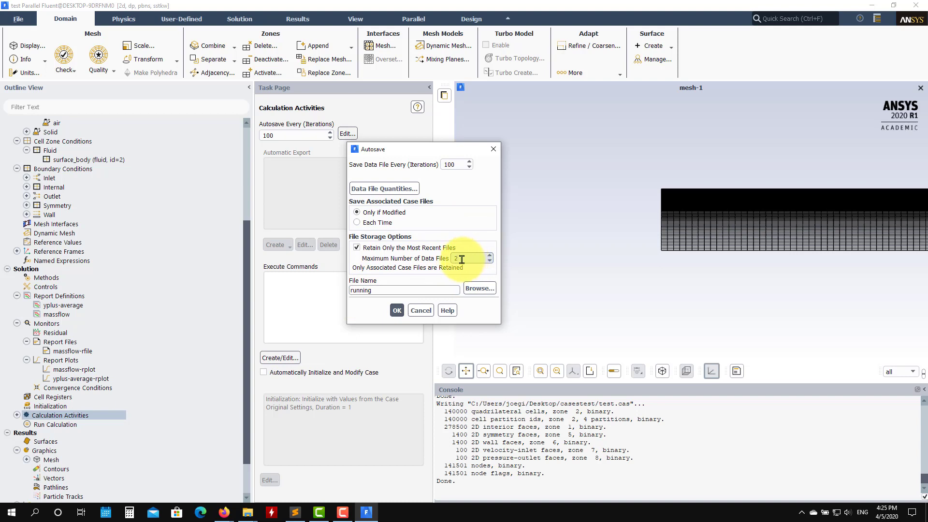
click(397, 310)
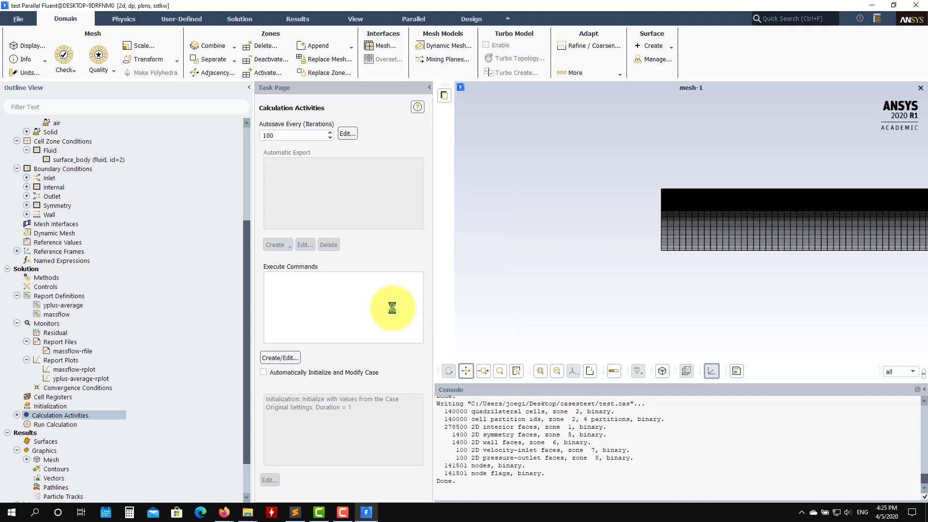
Write the case and data files as test.cas.h5 in the casestest folder, overwriting the existing case file.
click(61, 425)
click(15, 20)
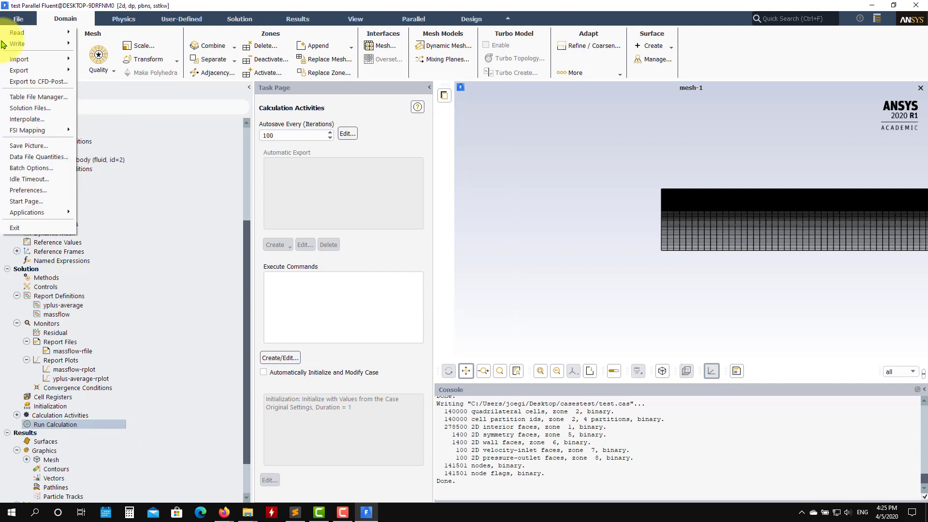
mouse_move(34, 44)
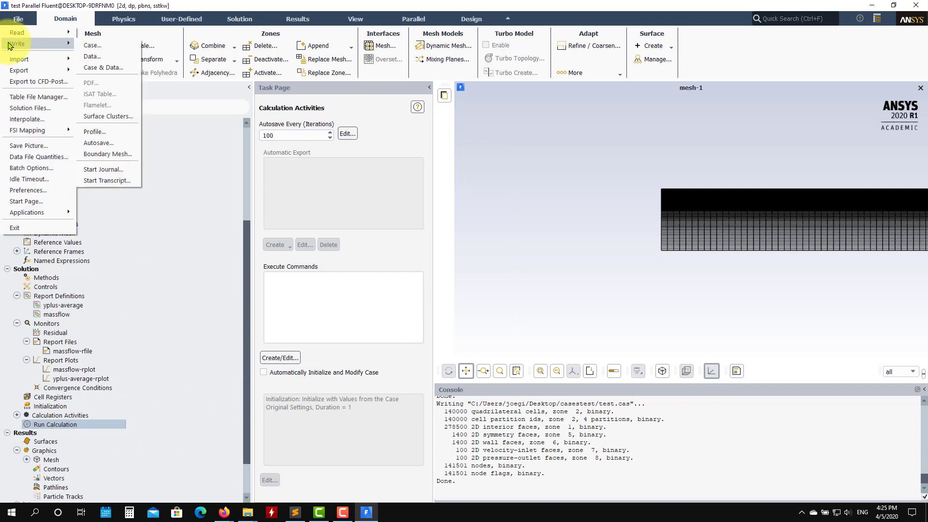
click(103, 69)
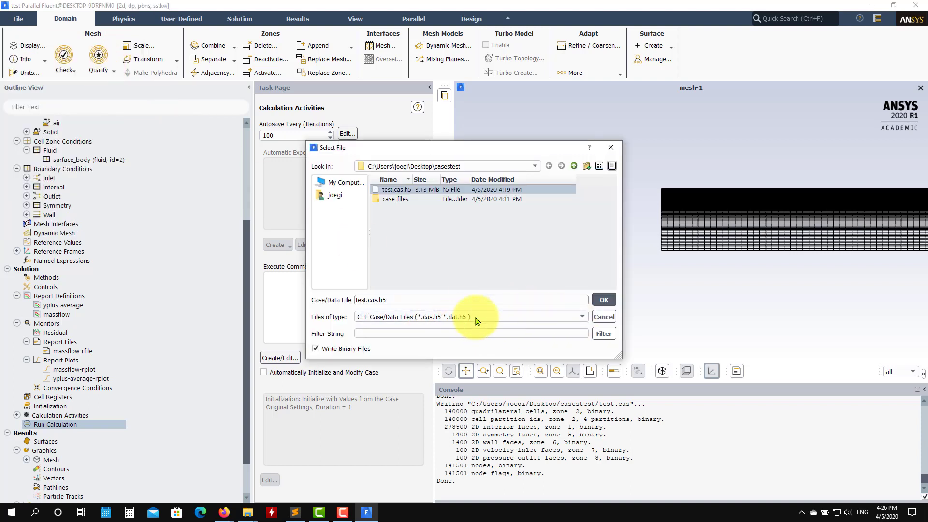
click(604, 300)
click(511, 271)
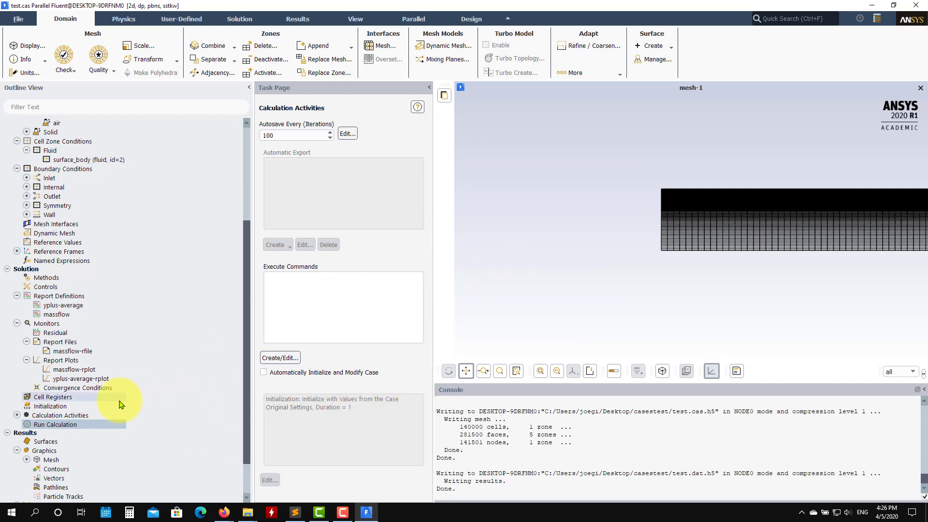
Start the calculation with 500 iterations and check the scaled residuals, mass flow and y-plus plots while it runs.
click(70, 427)
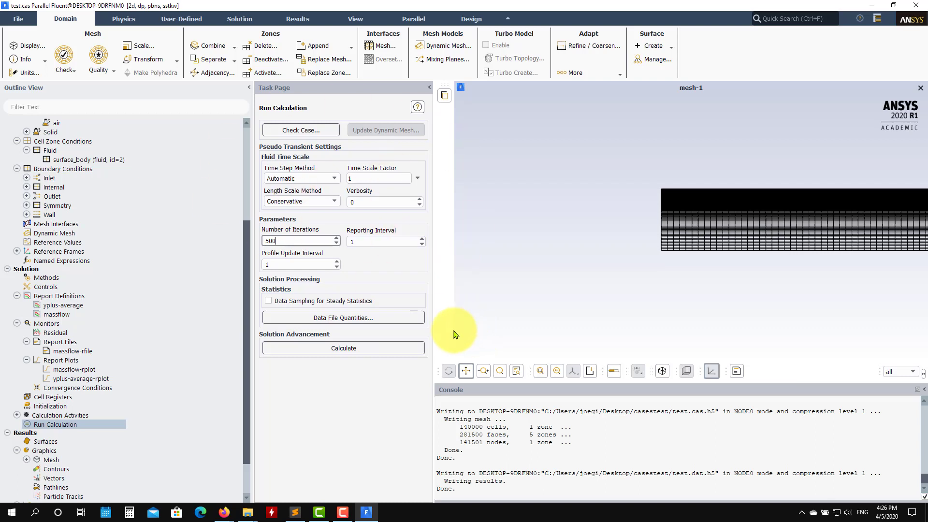
click(362, 349)
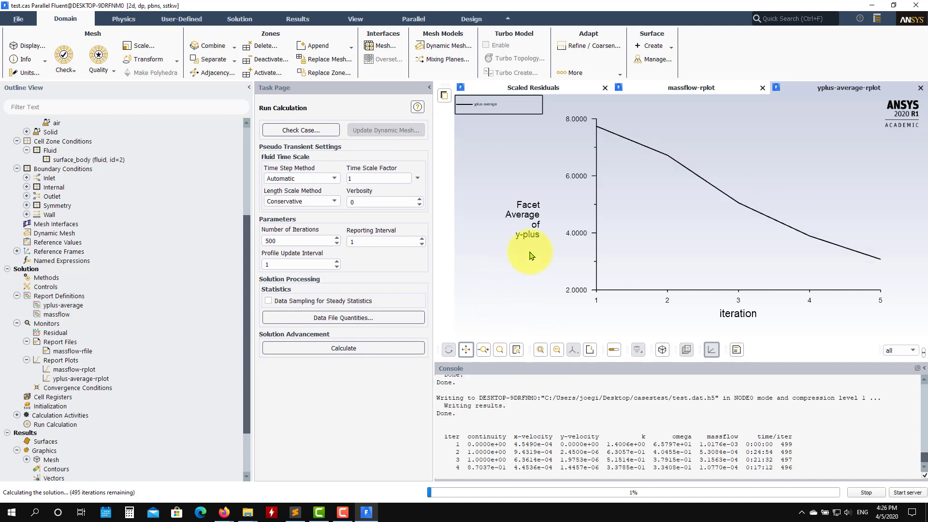
click(546, 88)
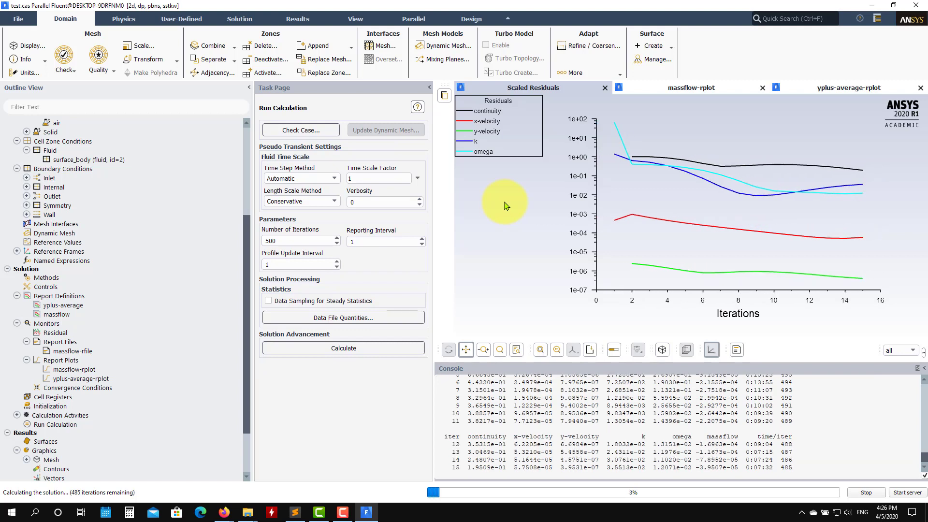
click(684, 87)
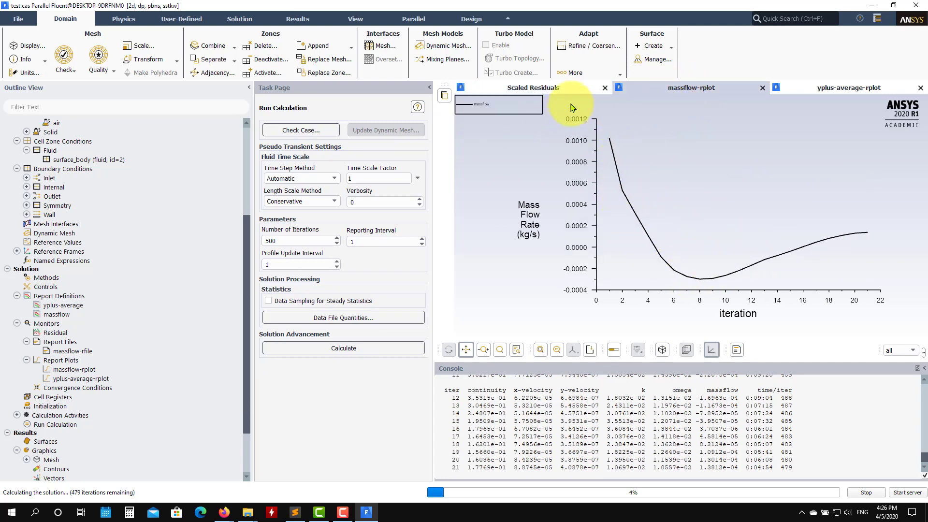
click(561, 88)
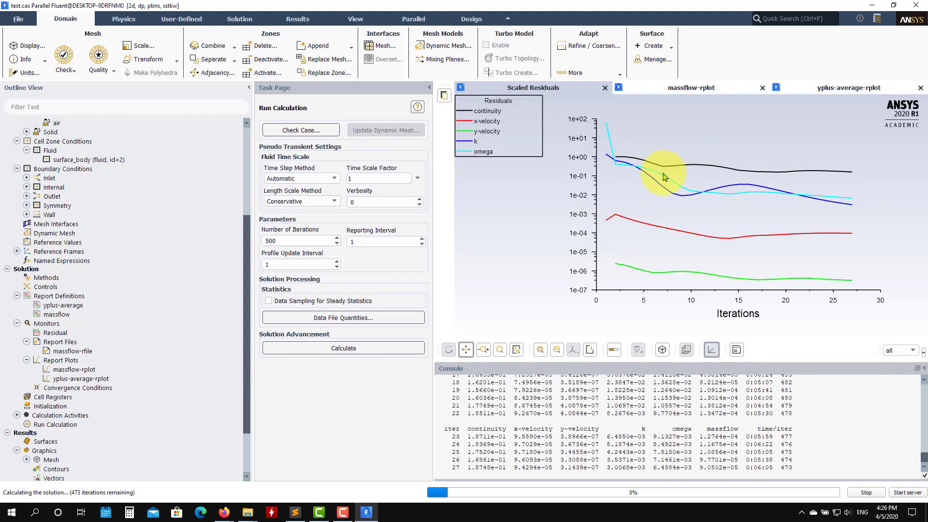
click(703, 87)
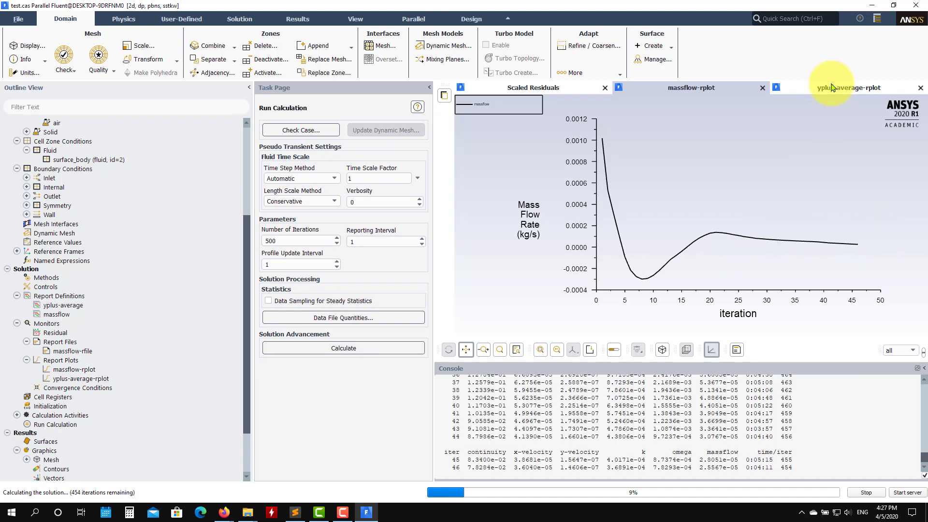
click(874, 89)
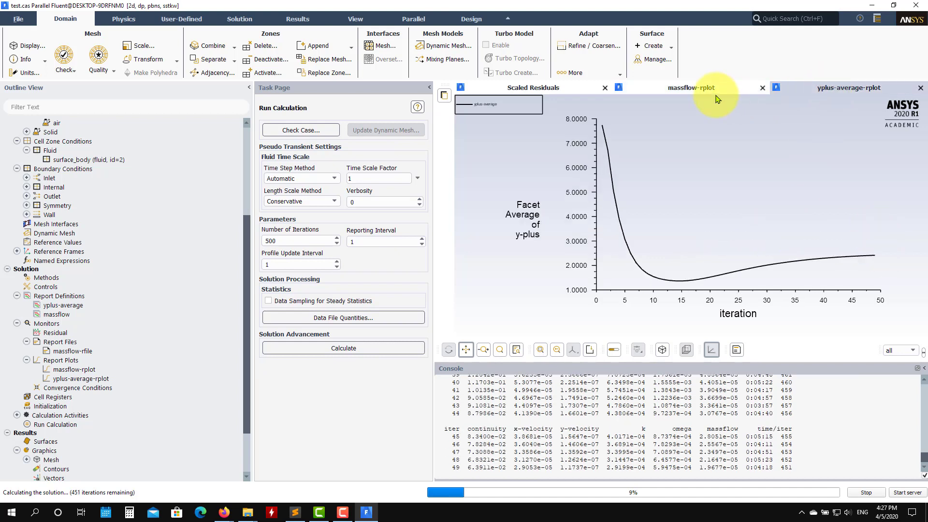
click(686, 89)
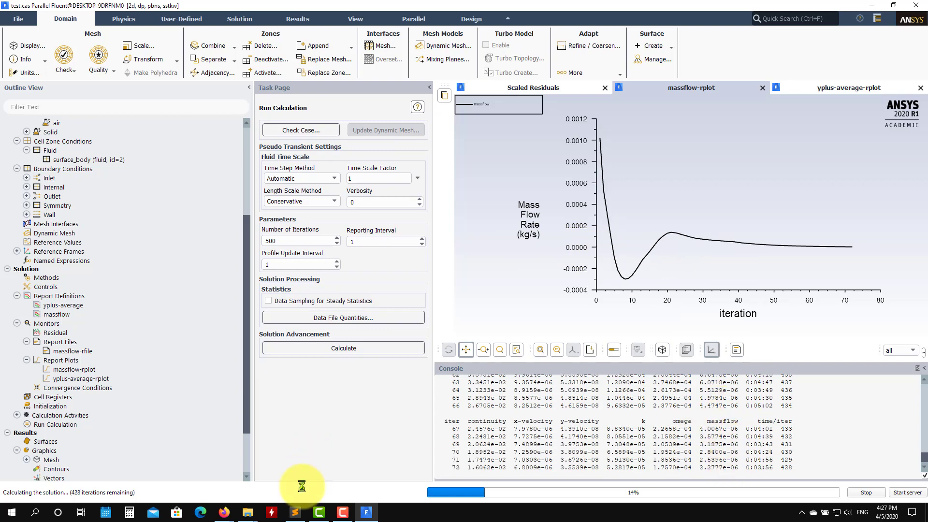
Open massflow-rfile.out from the casestest folder in Sublime Text, review the recorded mass flow values, and return to Fluent.
mouse_move(248, 513)
click(364, 469)
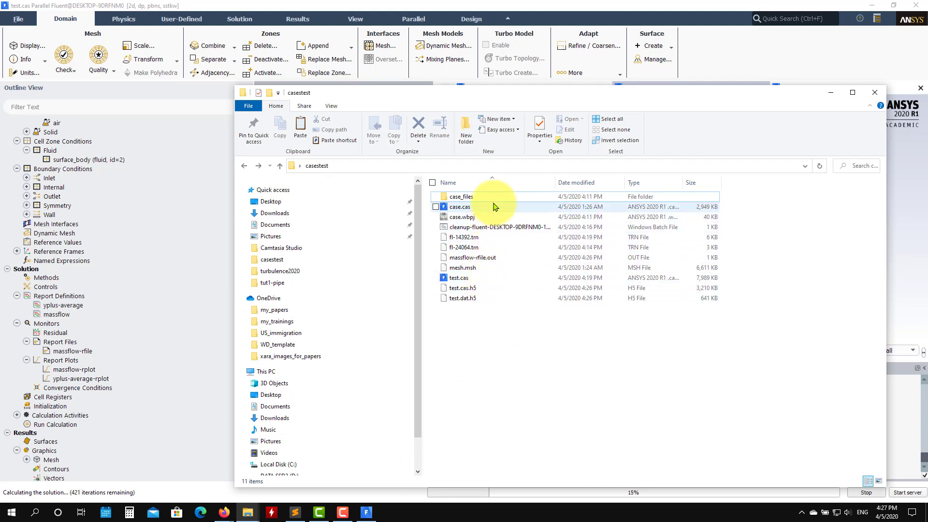
click(476, 262)
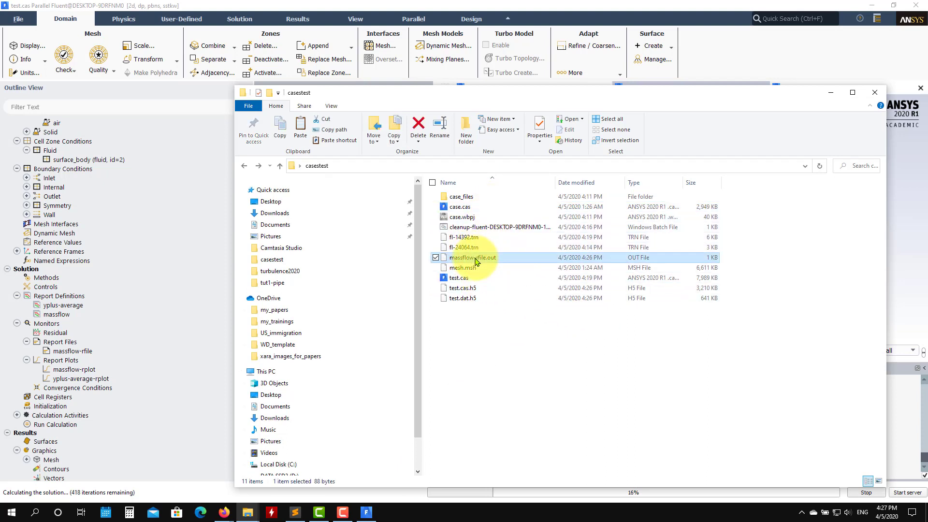
right_click(477, 261)
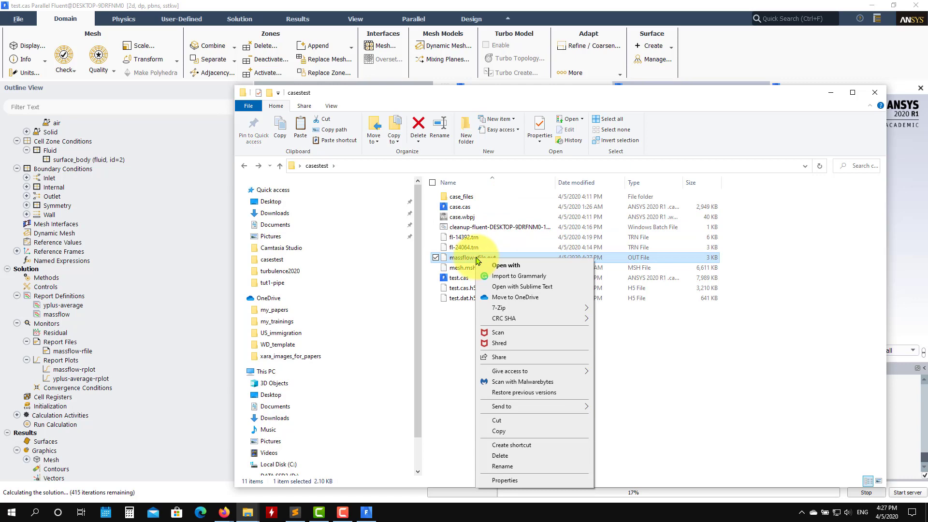
click(536, 289)
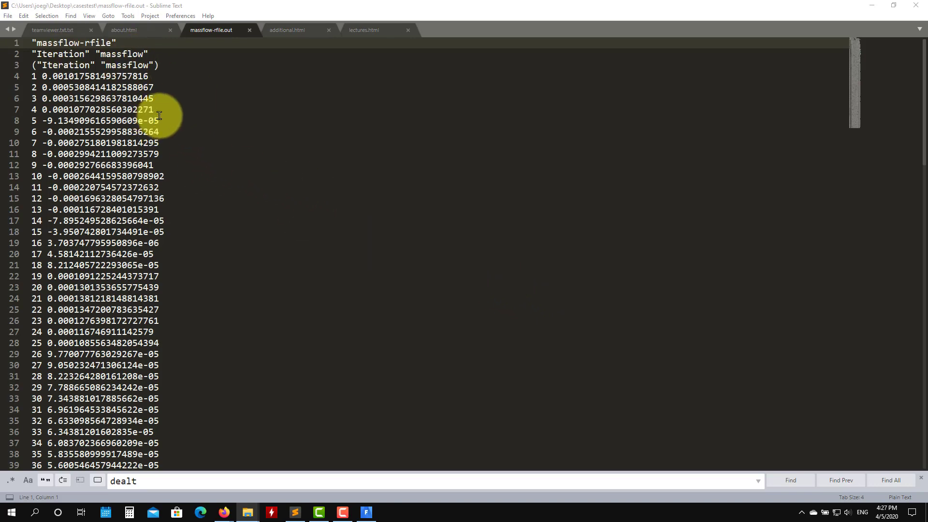
scroll(156, 116, down, 11)
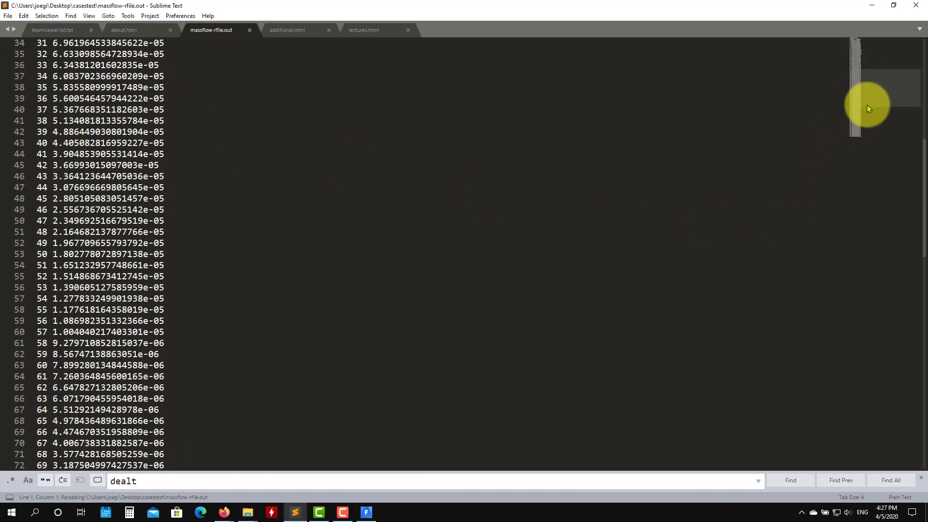
scroll(867, 108, down, 18)
scroll(156, 248, up, 5)
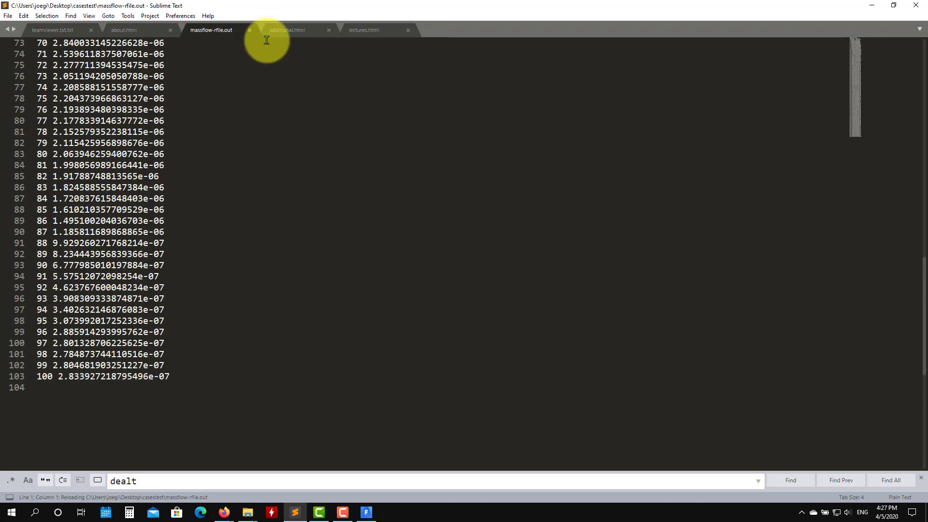
click(250, 29)
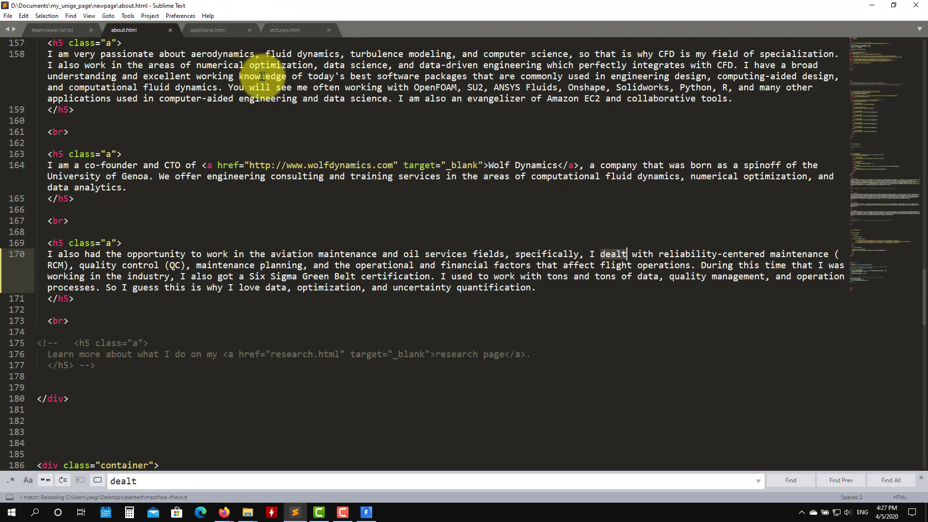
click(870, 7)
click(831, 95)
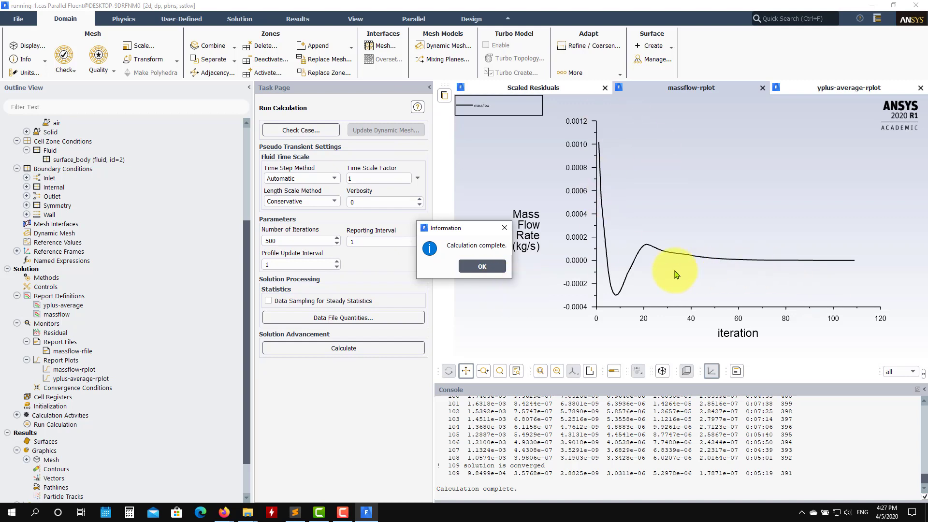
Dismiss the calculation notice and compare the scaled residuals with the mass flow rate plot.
click(559, 93)
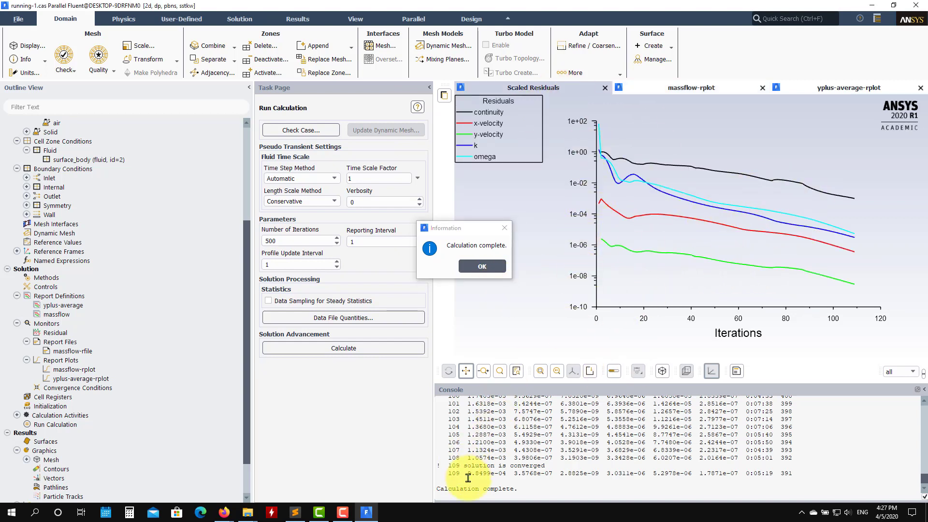
click(494, 269)
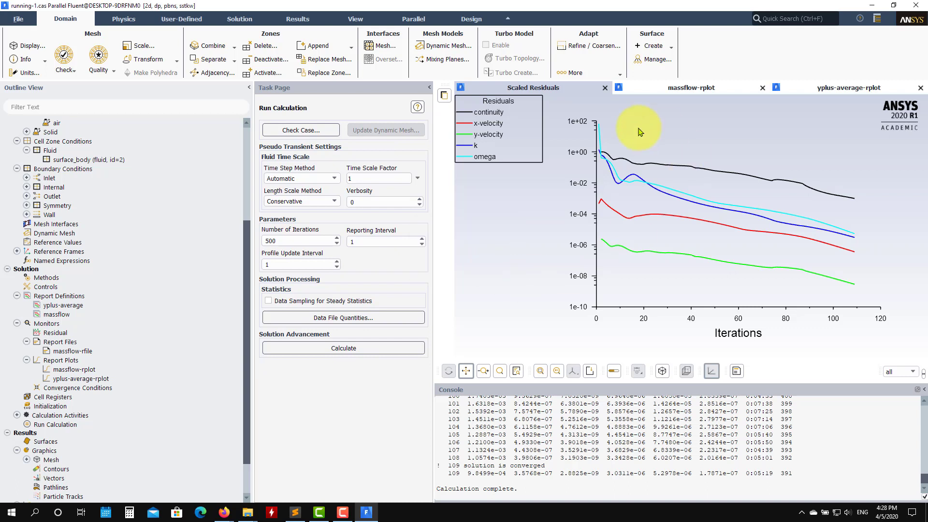
click(675, 92)
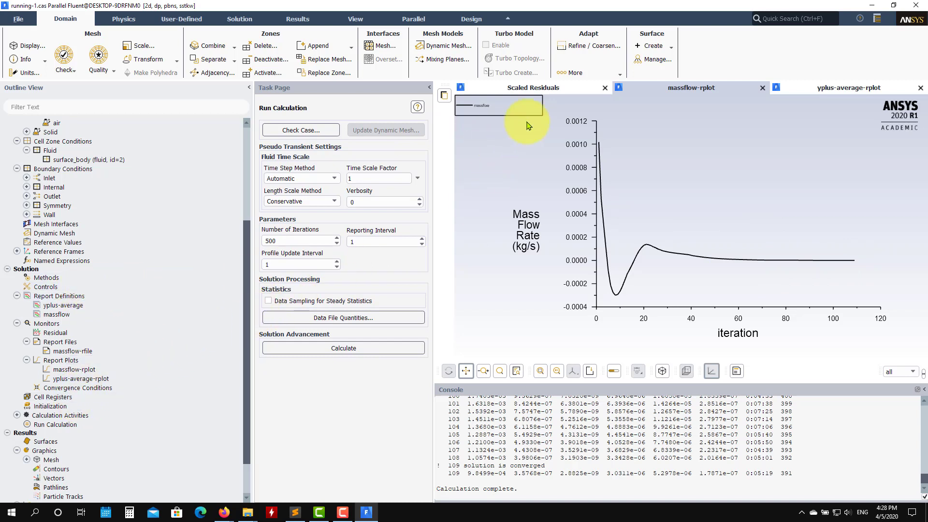
click(546, 91)
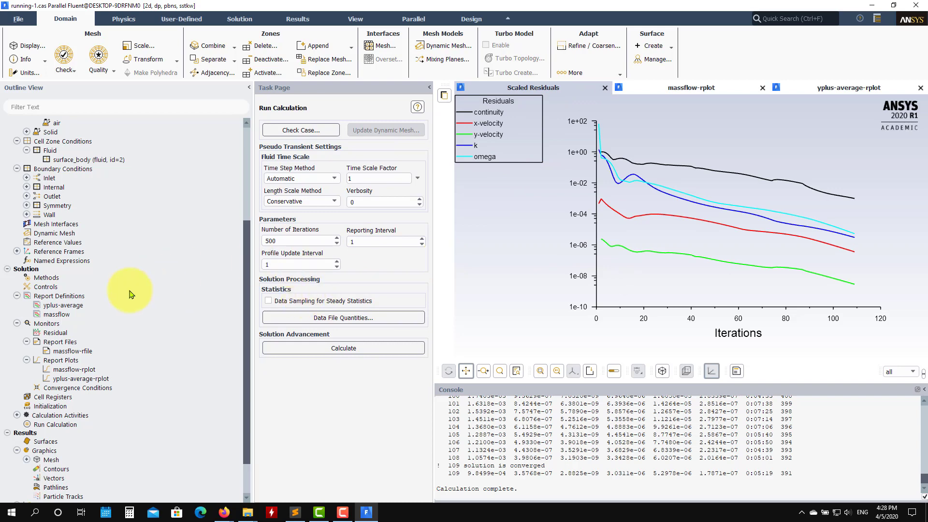
Set the continuity residual's absolute convergence criterion to 0.0005 and continue the calculation.
double_click(109, 339)
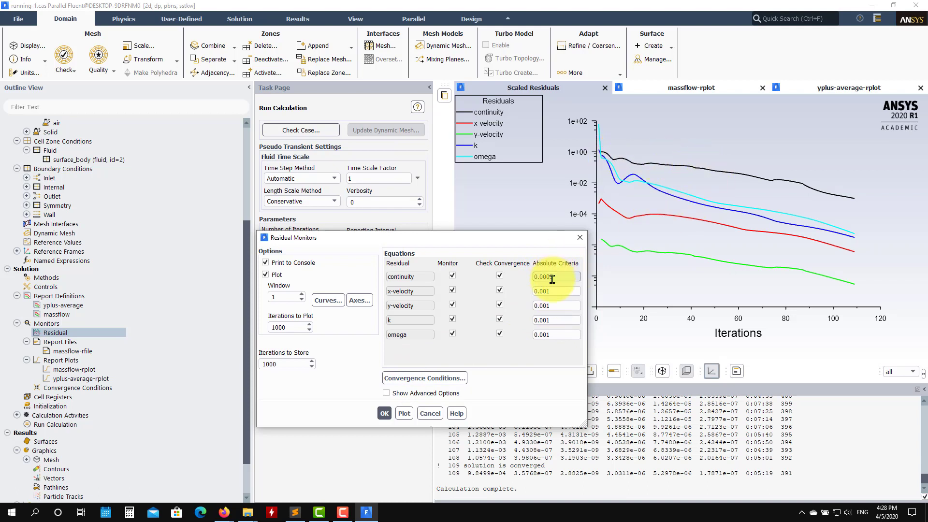
click(384, 414)
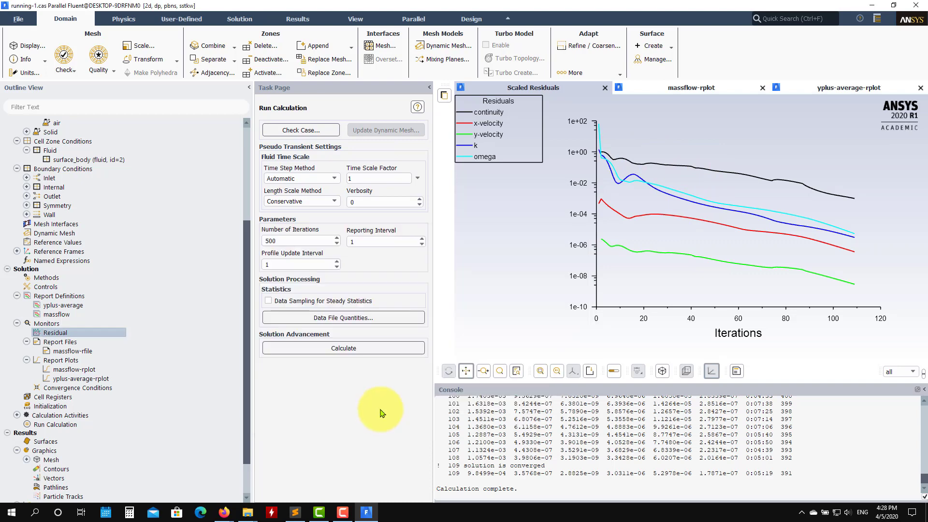
click(354, 349)
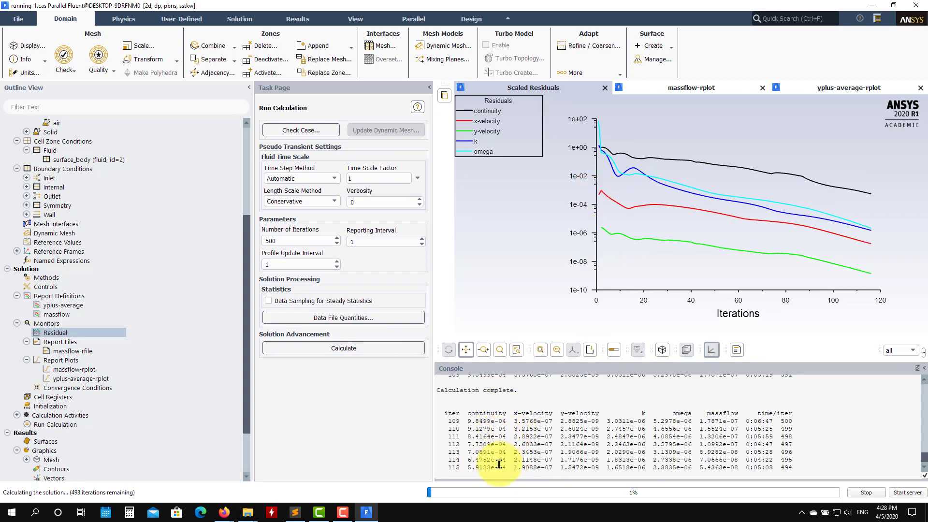
click(477, 266)
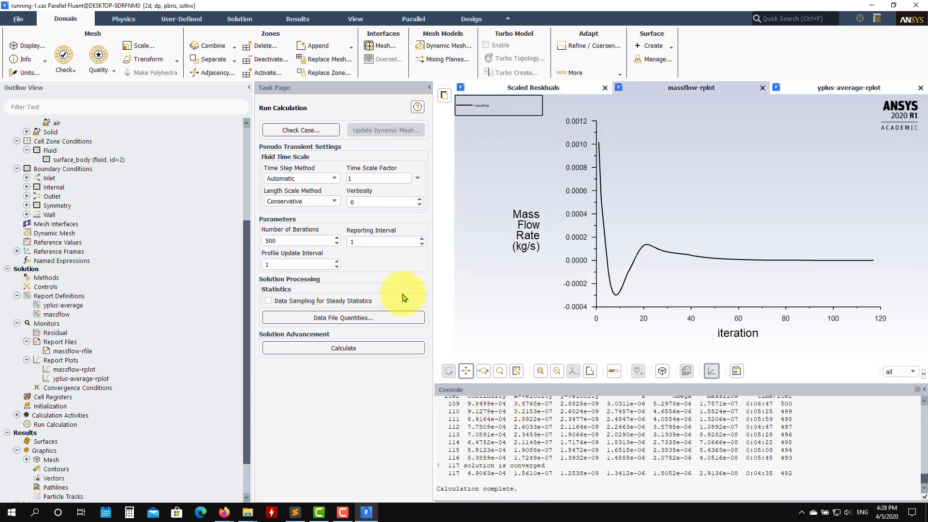
Tighten the continuity residual's absolute criterion to 0.0001, continue the calculation, and check the mass flow and scaled residuals plots.
double_click(55, 332)
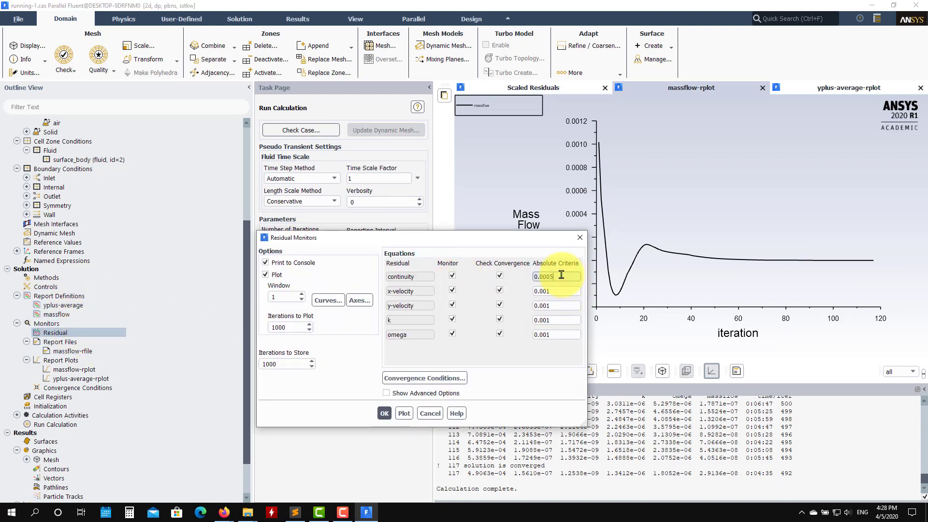
click(385, 413)
click(317, 348)
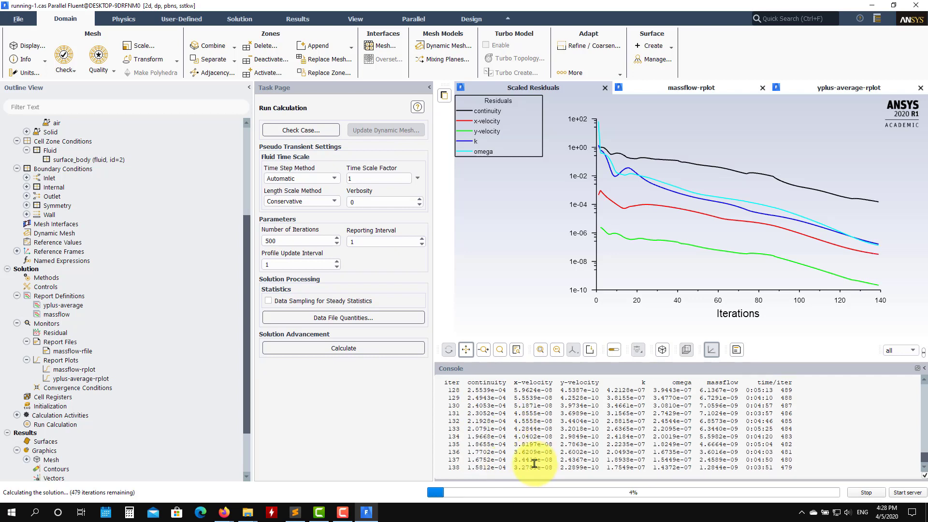
click(707, 87)
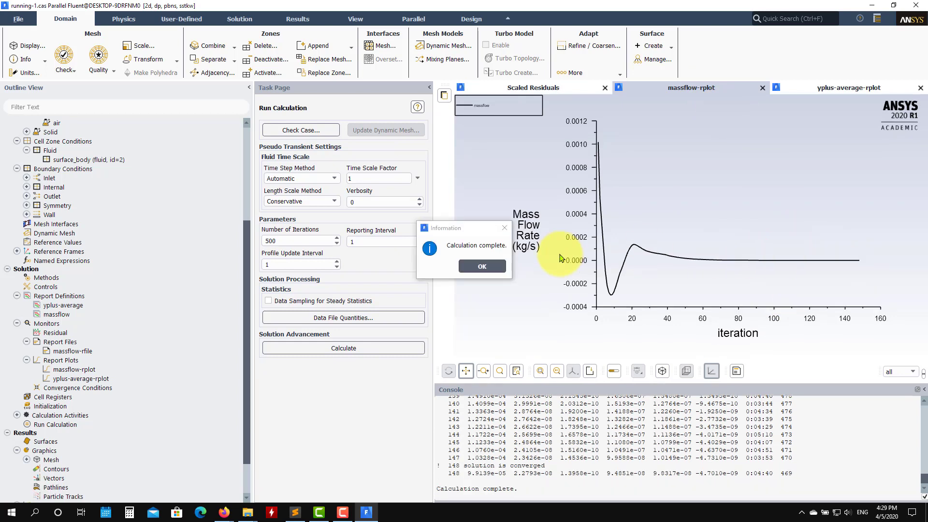
click(485, 270)
click(574, 89)
Turn off the convergence checks for the residual equations and briefly continue the calculation.
click(57, 332)
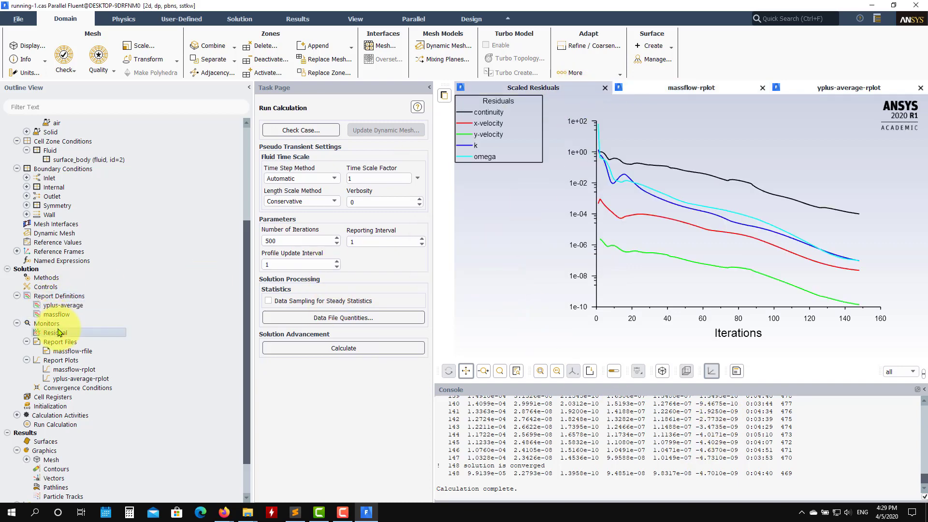
double_click(57, 332)
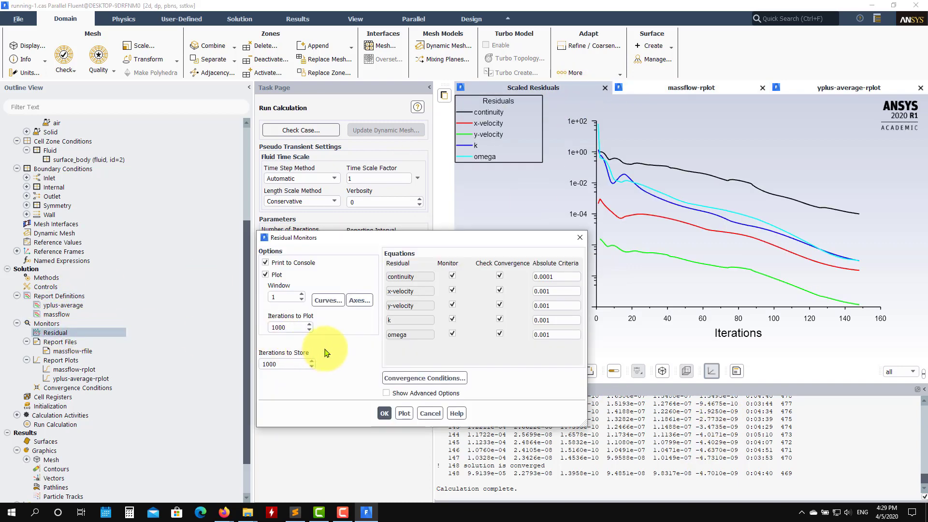
drag(332, 238, 483, 214)
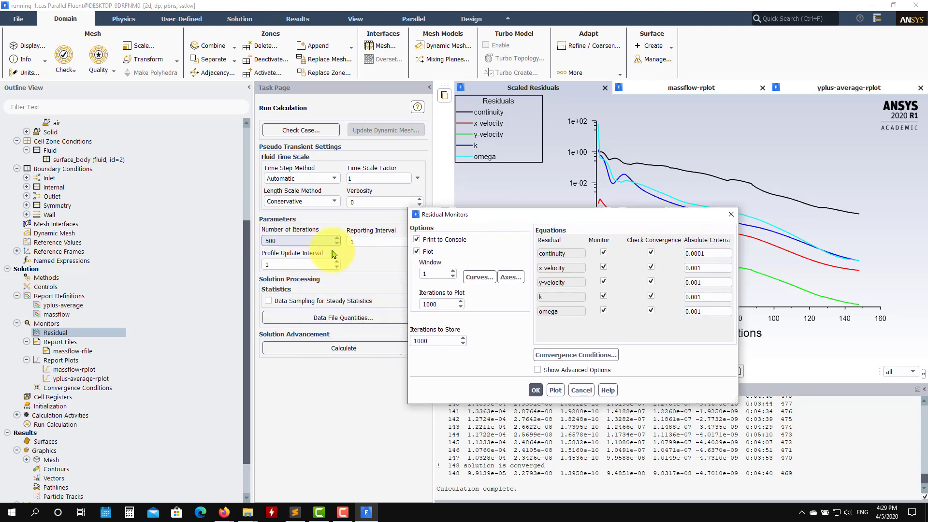
drag(607, 216, 504, 198)
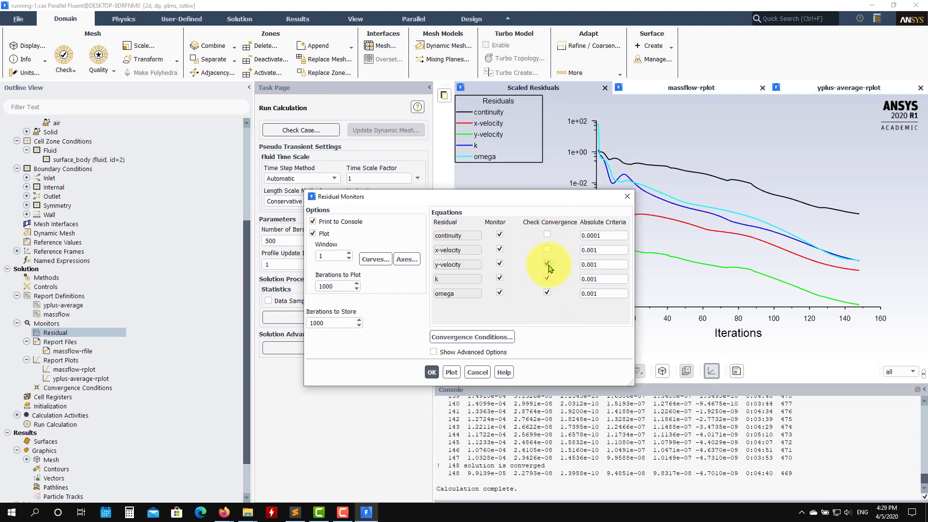
click(431, 372)
click(344, 349)
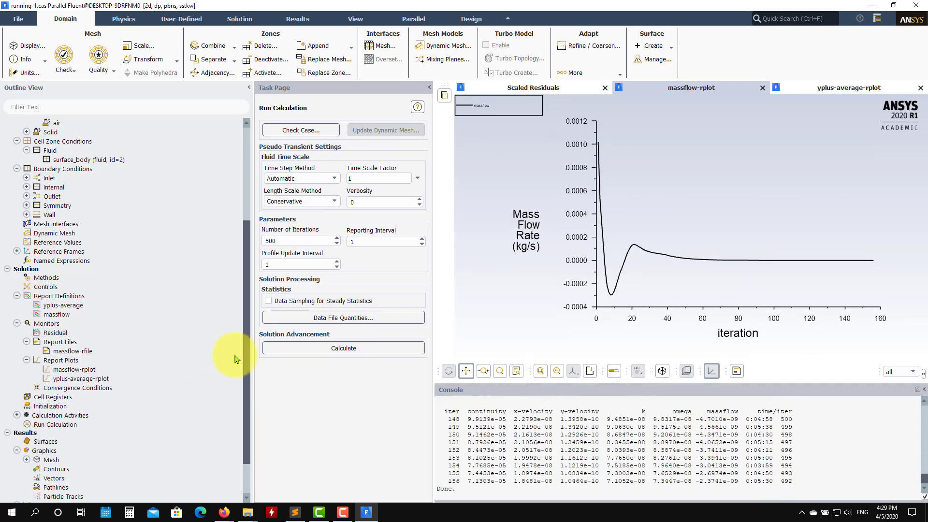
Create a filled contour plot of static pressure named contour-1 and view the whole pipe.
scroll(135, 338, down, 2)
double_click(56, 424)
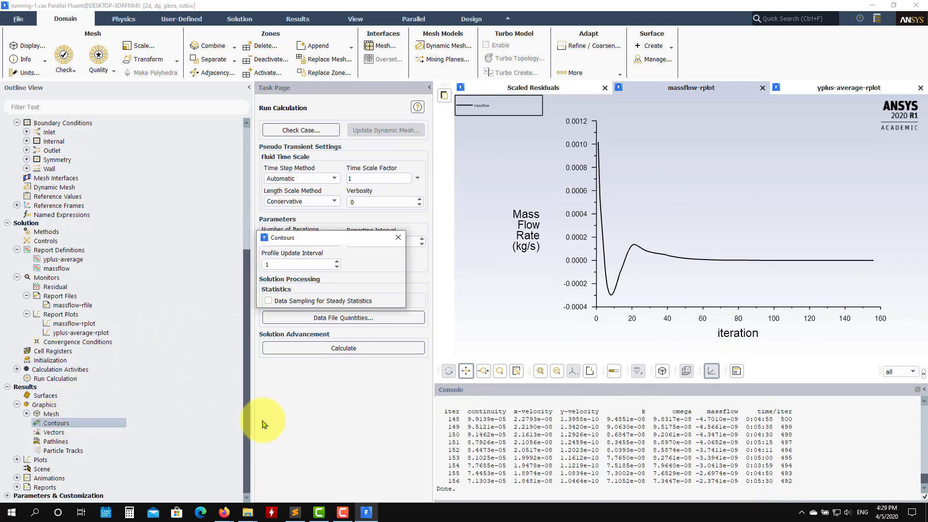
click(333, 464)
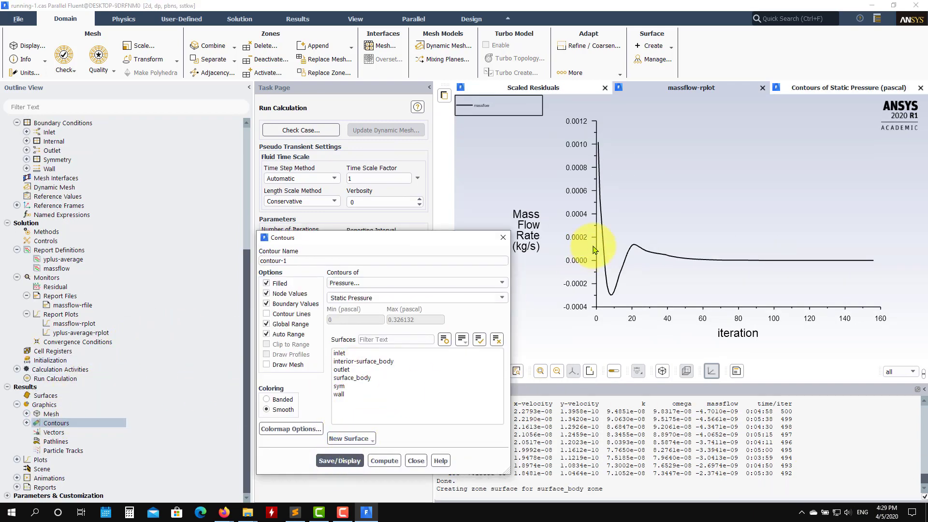
click(819, 87)
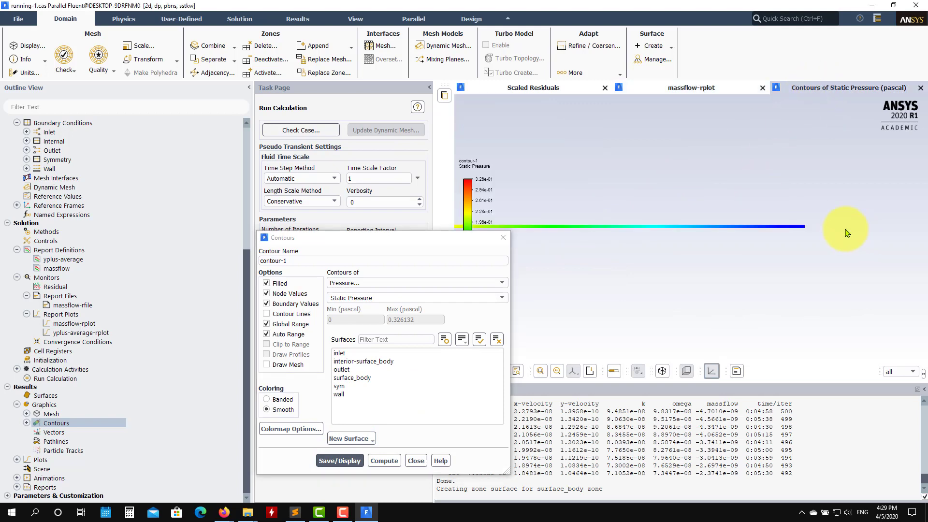
scroll(760, 211, down, 5)
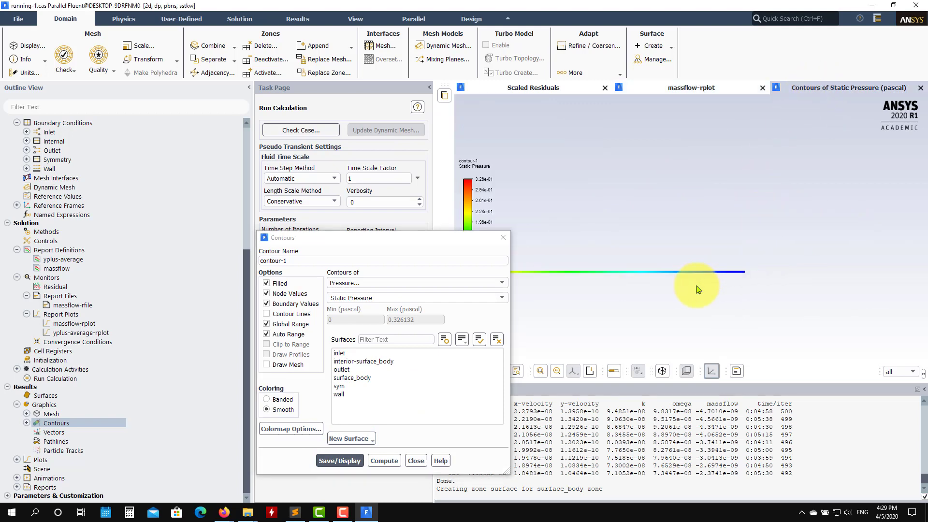
scroll(569, 306, up, 4)
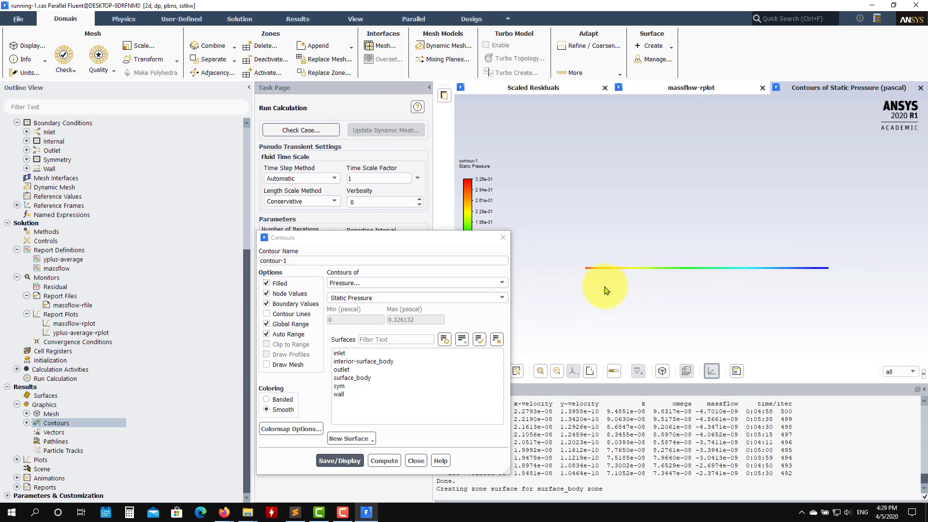
Change contour-1 to velocity magnitude, display it, and inspect the near-wall region at the pipe end.
click(486, 283)
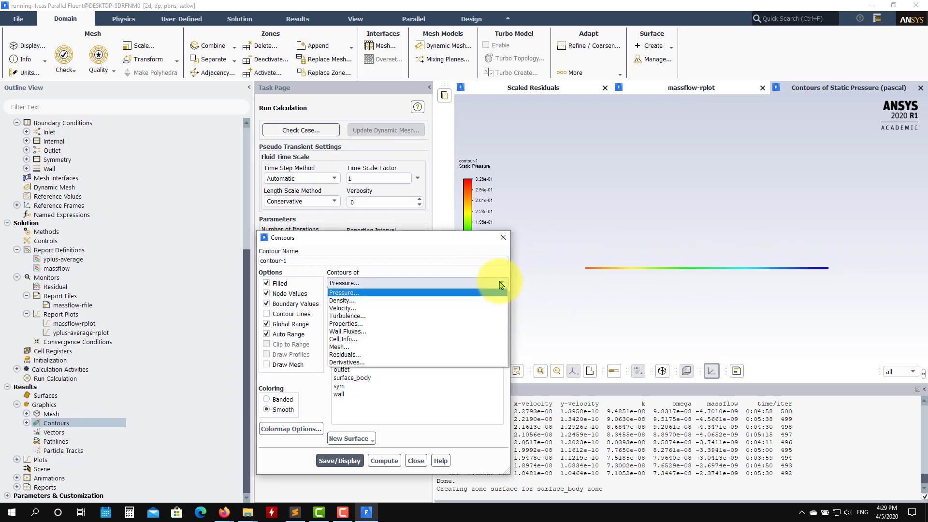
click(369, 309)
click(340, 461)
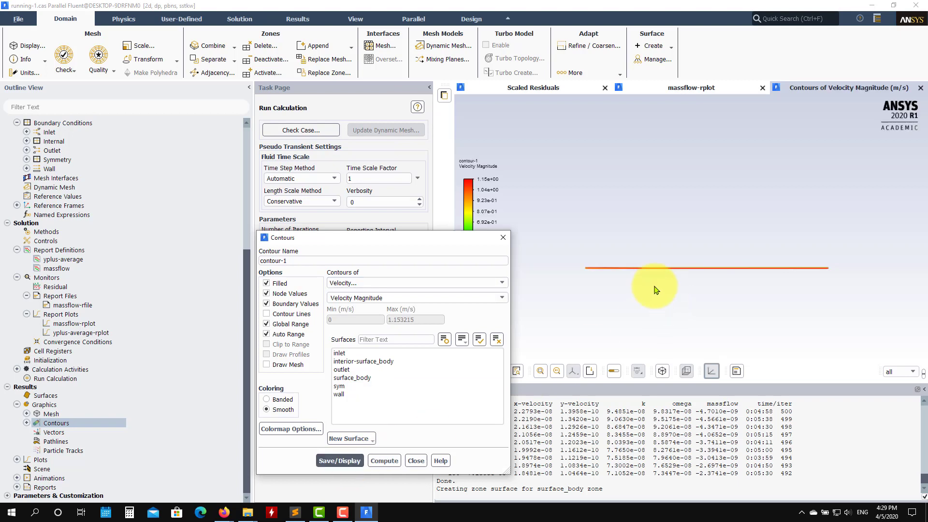
scroll(798, 212, up, 5)
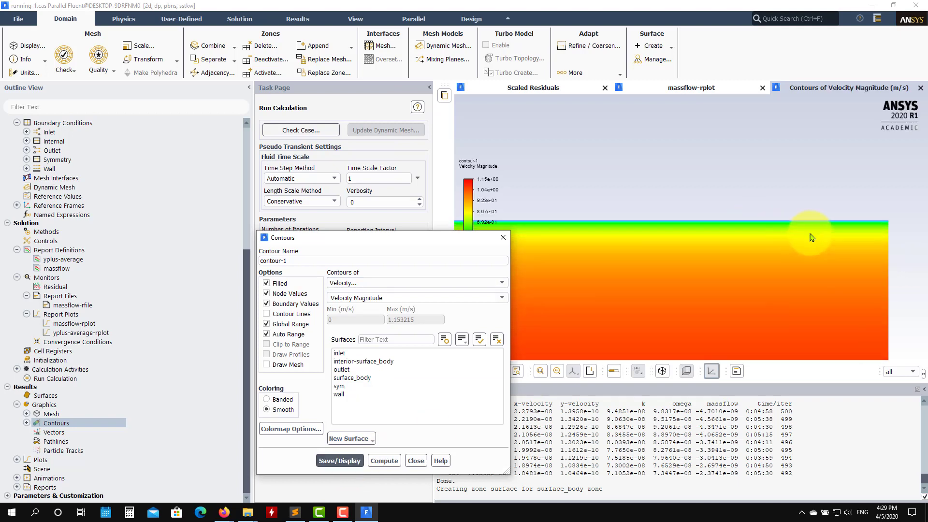
scroll(797, 193, up, 5)
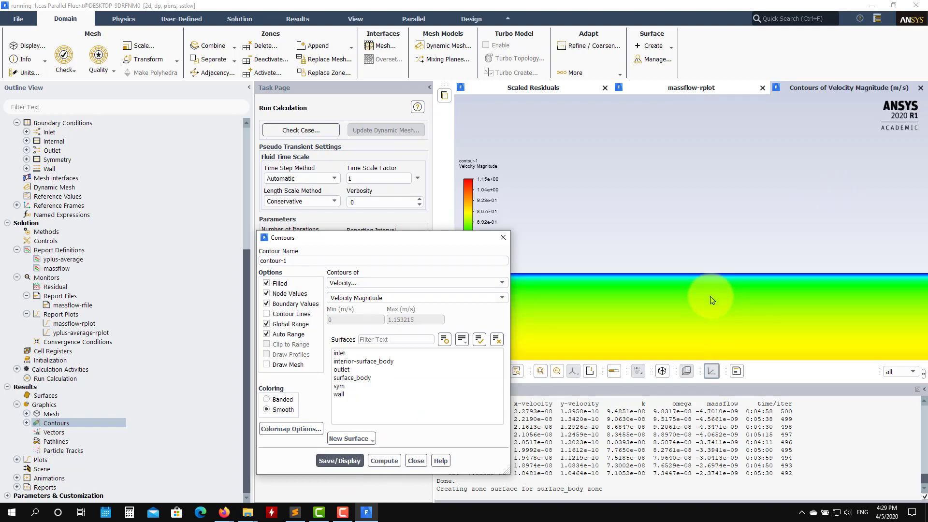
scroll(712, 301, down, 2)
Change contour-1 to turbulent kinetic energy (k) under Turbulence and display it.
click(435, 282)
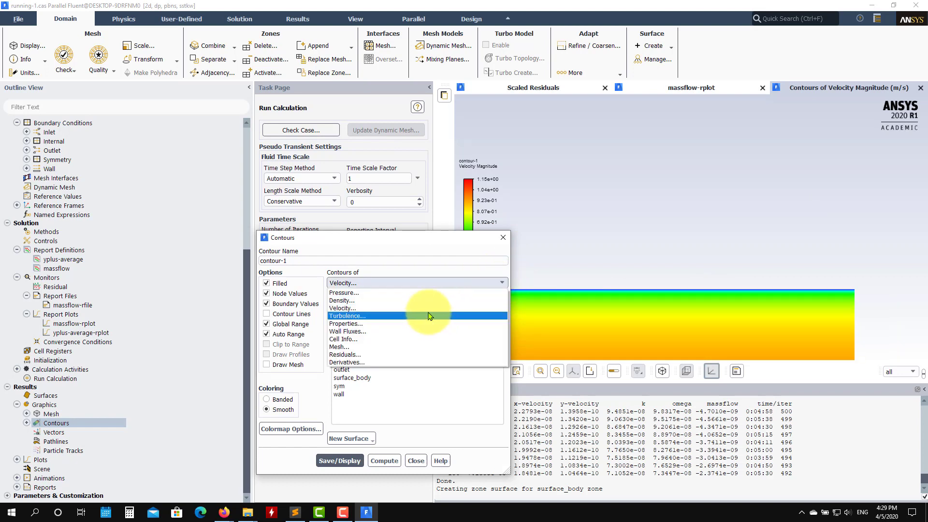
click(416, 283)
click(406, 283)
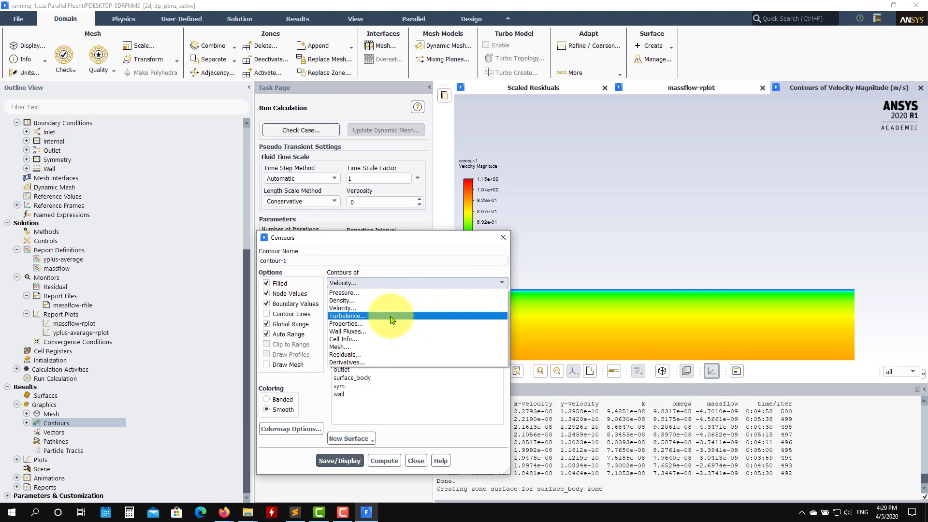
click(392, 317)
click(447, 298)
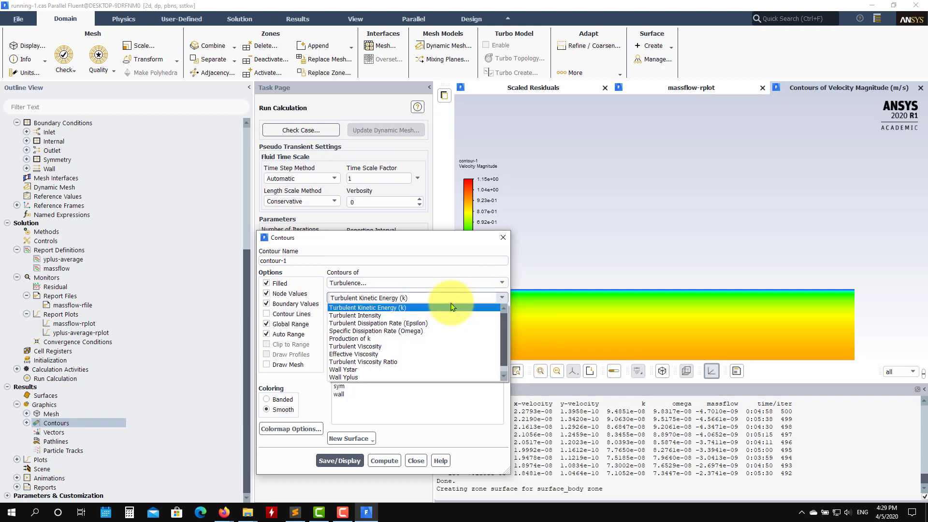
click(451, 307)
click(340, 460)
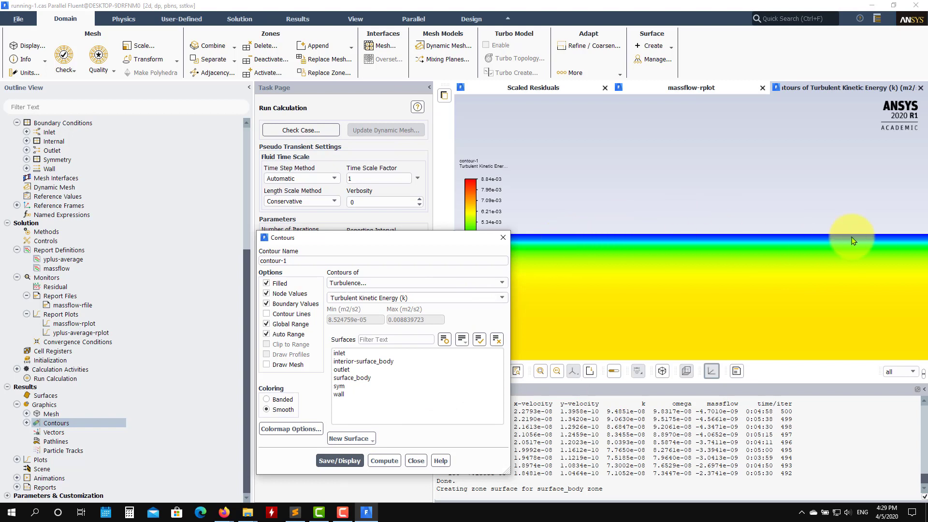
Examine the turbulent kinetic energy contours near the wall and along the pipe end, and close the contour settings.
scroll(812, 261, down, 3)
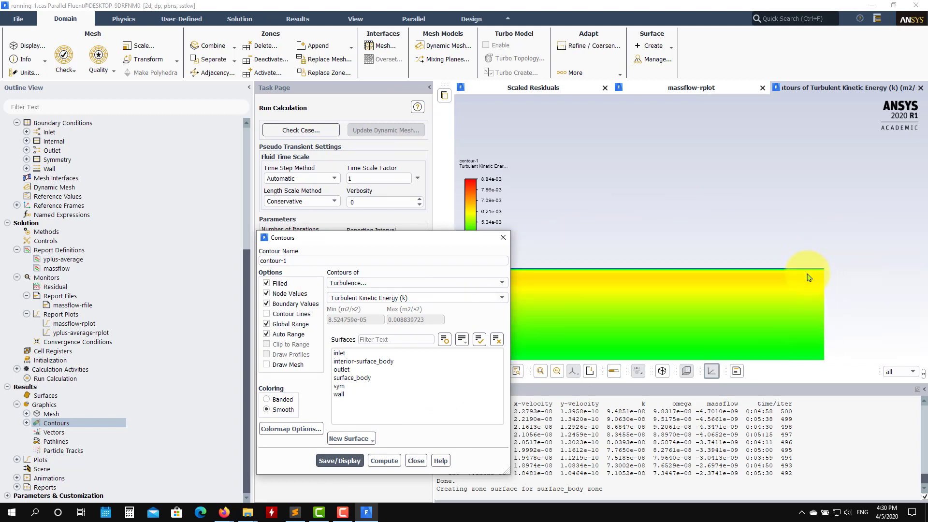
scroll(809, 278, down, 3)
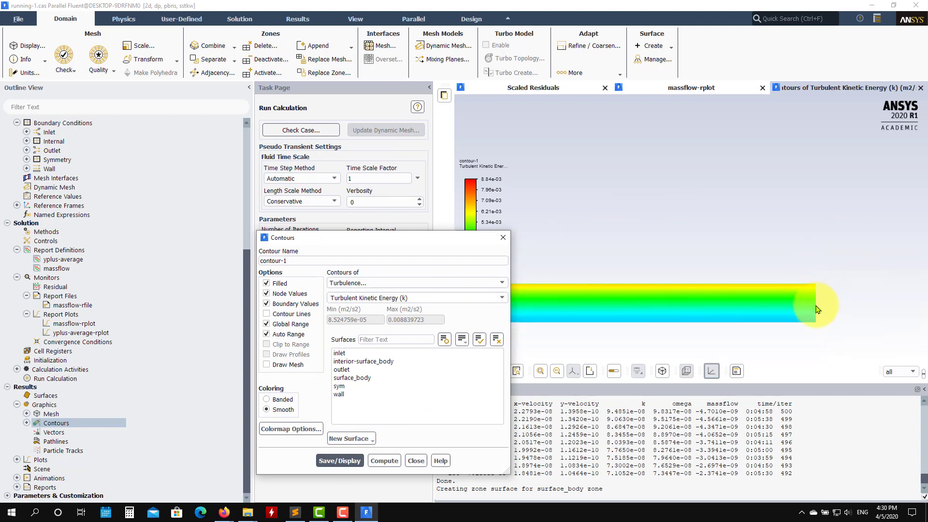
scroll(817, 310, up, 5)
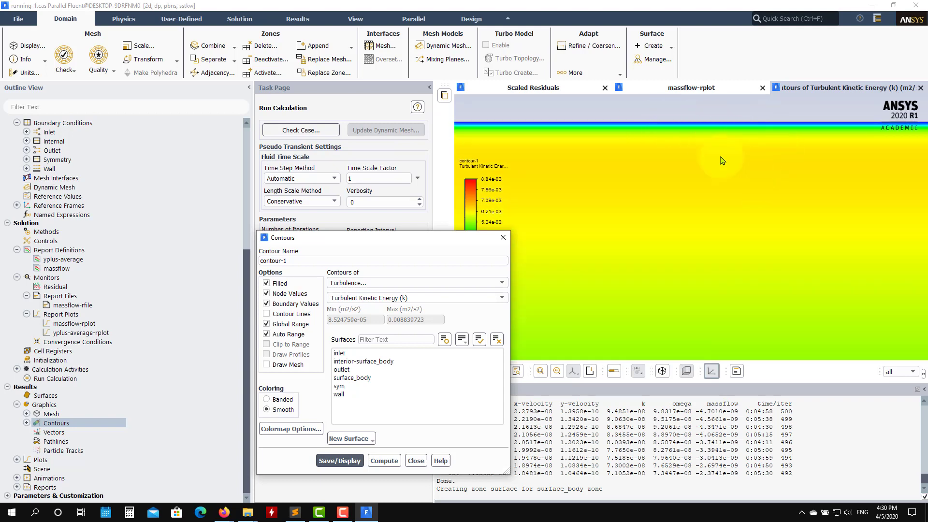
scroll(754, 167, down, 1)
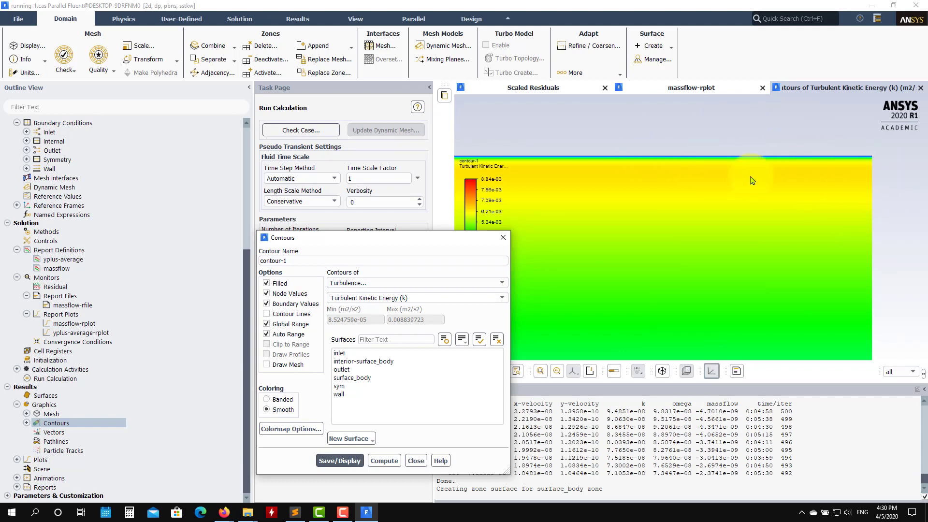
scroll(777, 287, down, 5)
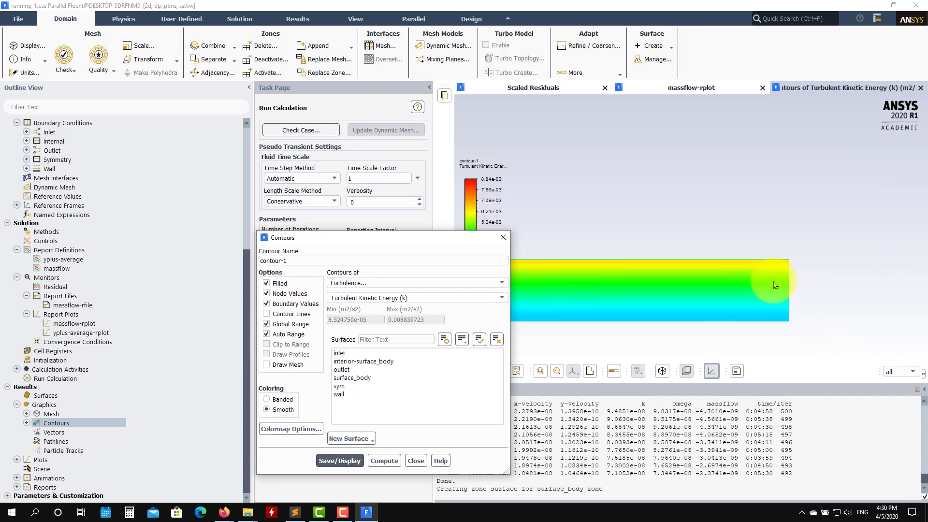
scroll(775, 285, down, 2)
click(416, 461)
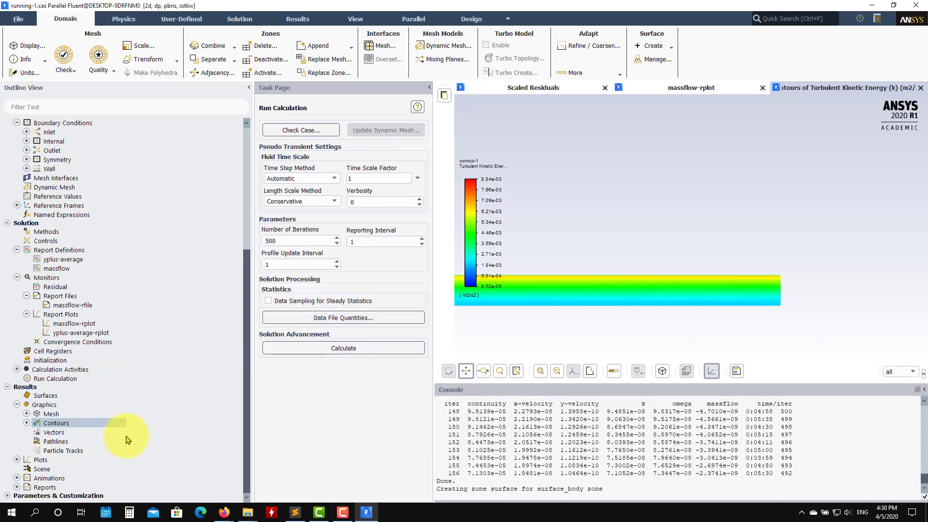
Set up a new XY plot on the outlet surface with velocity magnitude as the Y axis function.
click(17, 487)
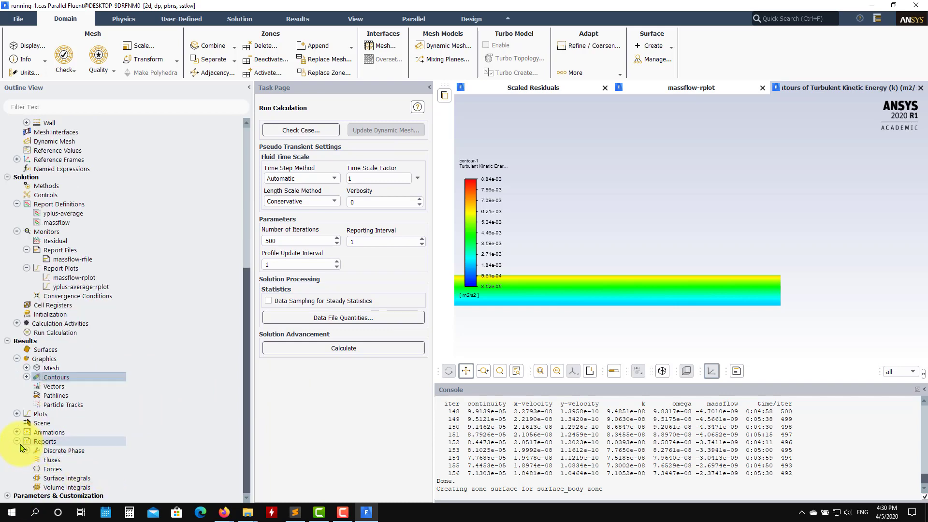
click(17, 414)
click(53, 433)
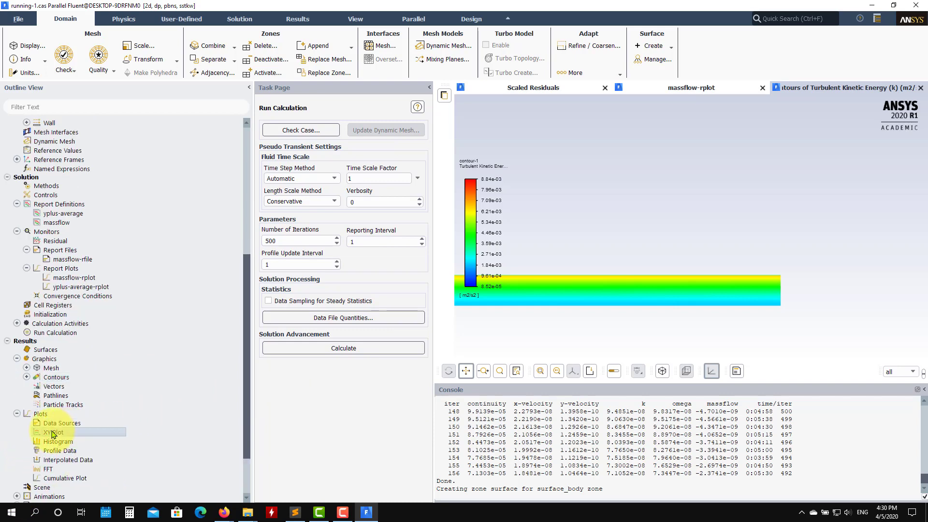
double_click(53, 433)
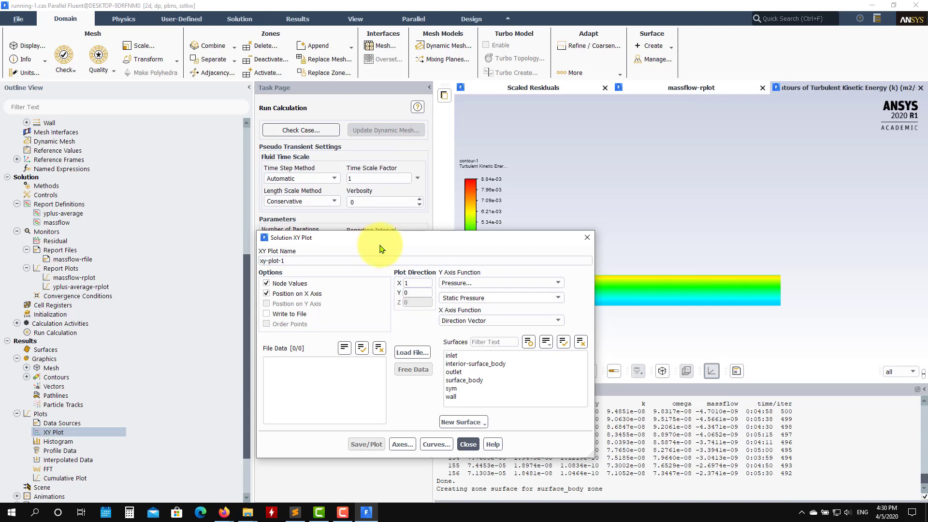
drag(383, 242, 245, 156)
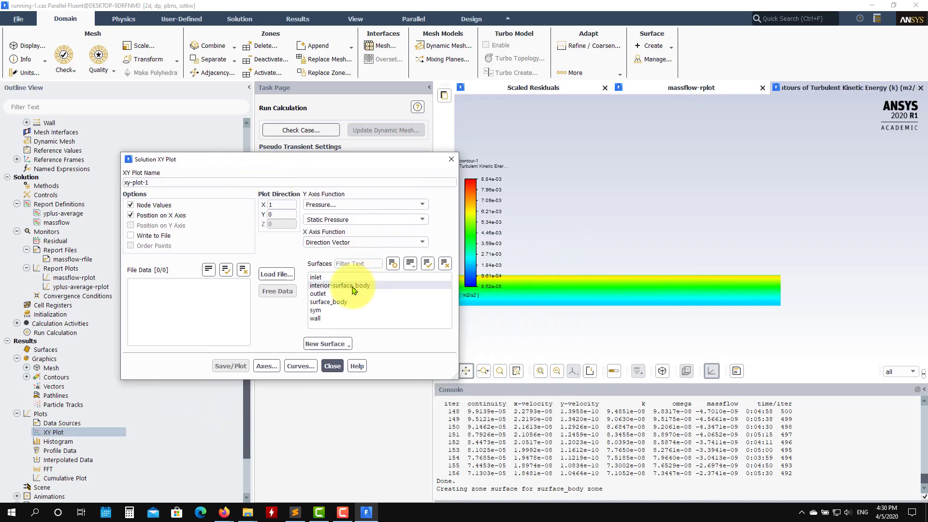
click(319, 293)
click(421, 204)
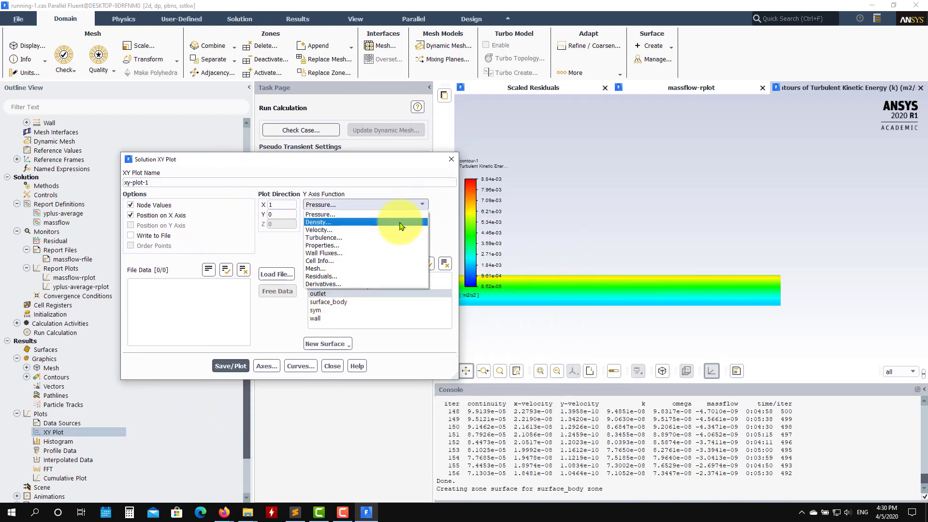
click(390, 238)
click(420, 204)
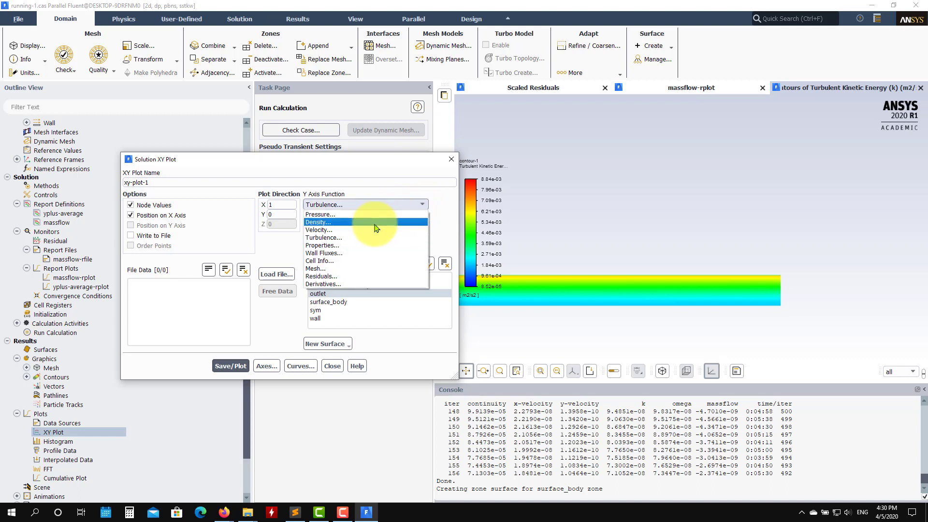
click(394, 230)
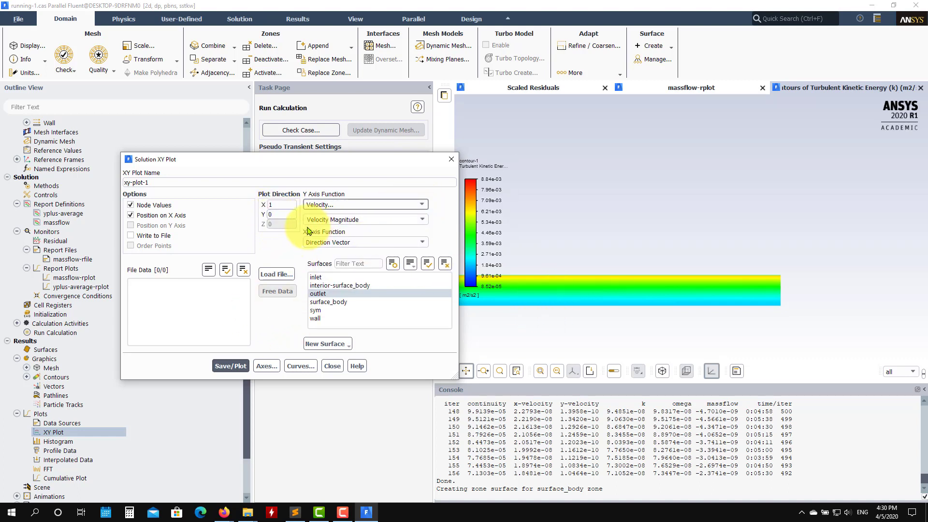
Set the XY plot direction to X 0 and Y 1, and plot the outlet velocity profile.
click(288, 215)
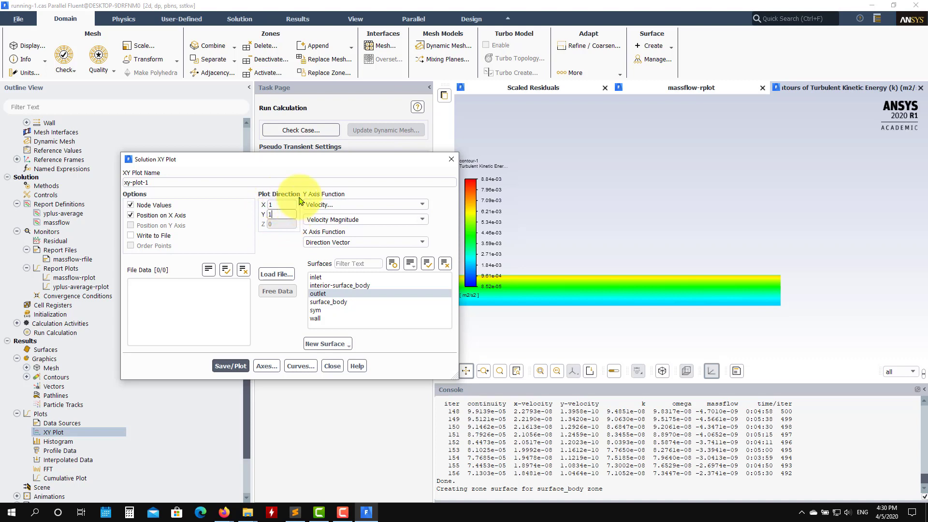
double_click(287, 204)
text(0)
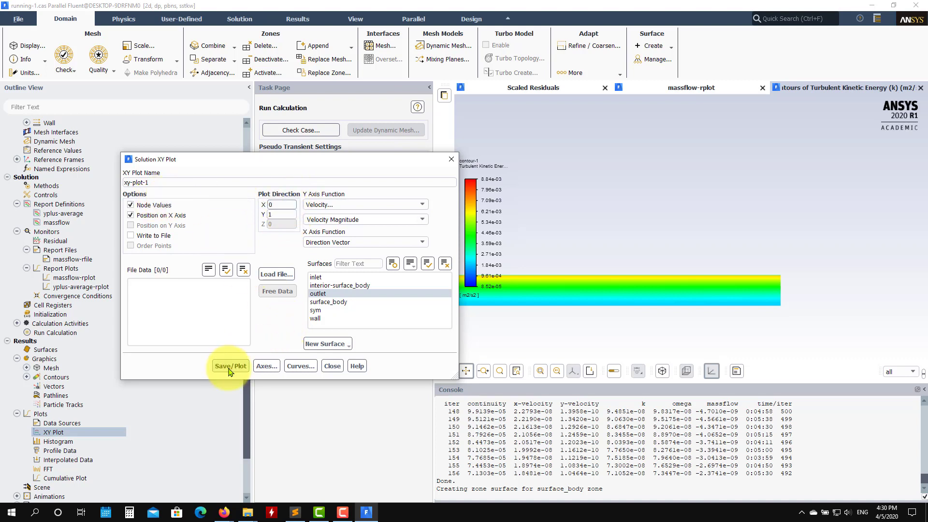
click(230, 367)
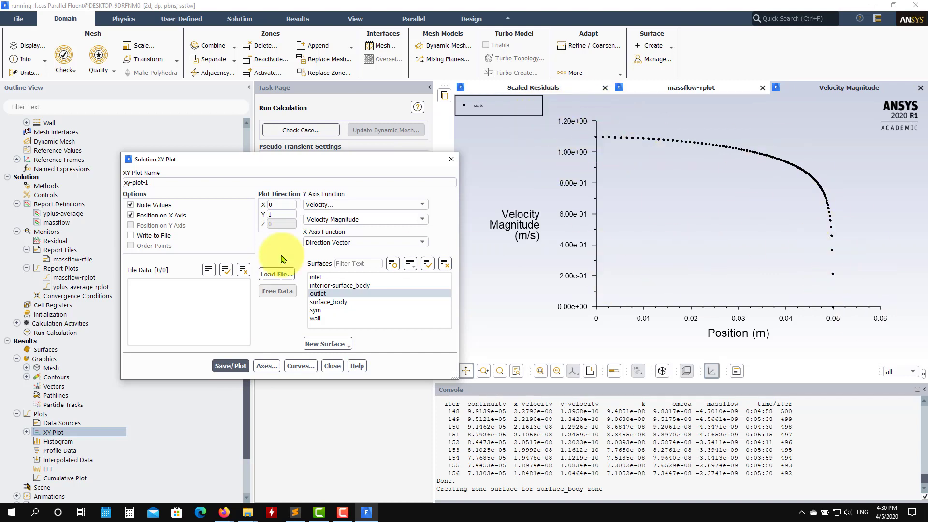
Write the outlet velocity profile with ordered points to a file named velout in the casestest folder.
click(164, 235)
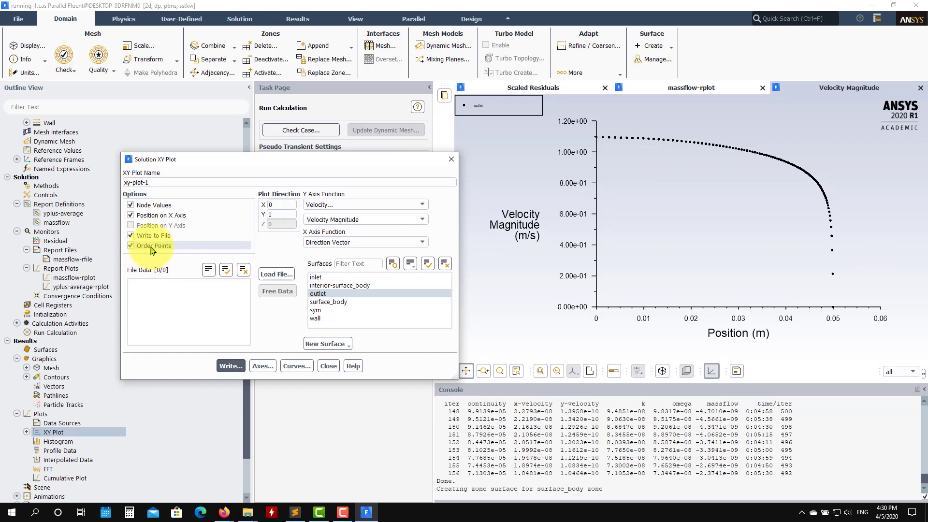
click(231, 365)
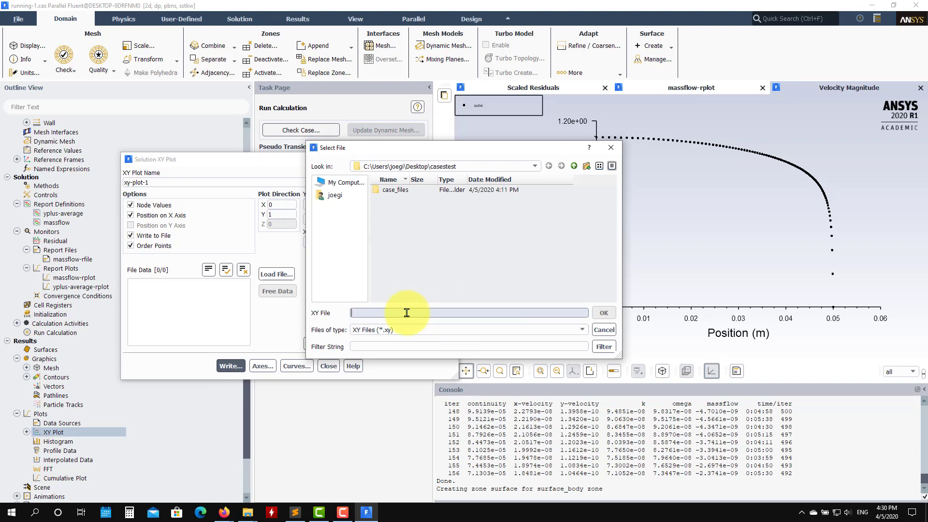
text(velout)
key(Return)
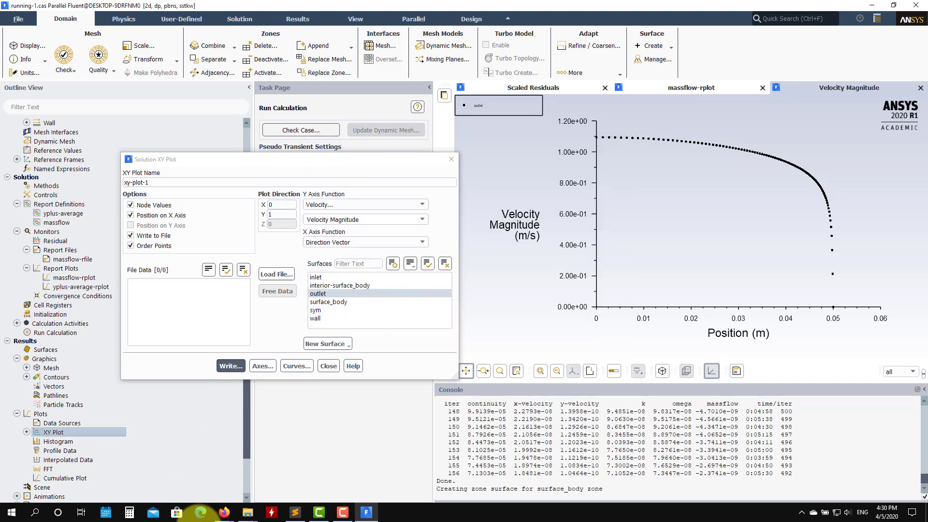
Open the velout file from the casestest folder in Sublime Text and review its position and velocity magnitude values from start to end.
mouse_move(249, 514)
click(373, 465)
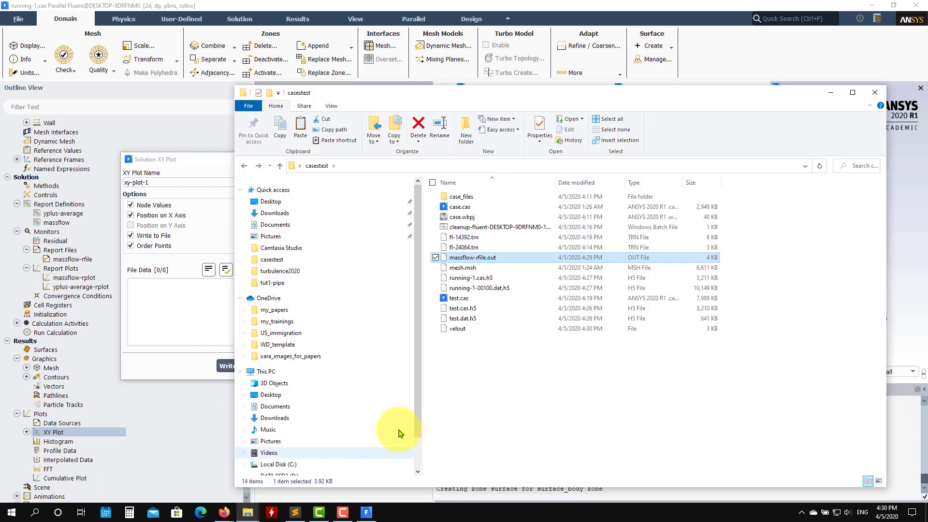
right_click(457, 333)
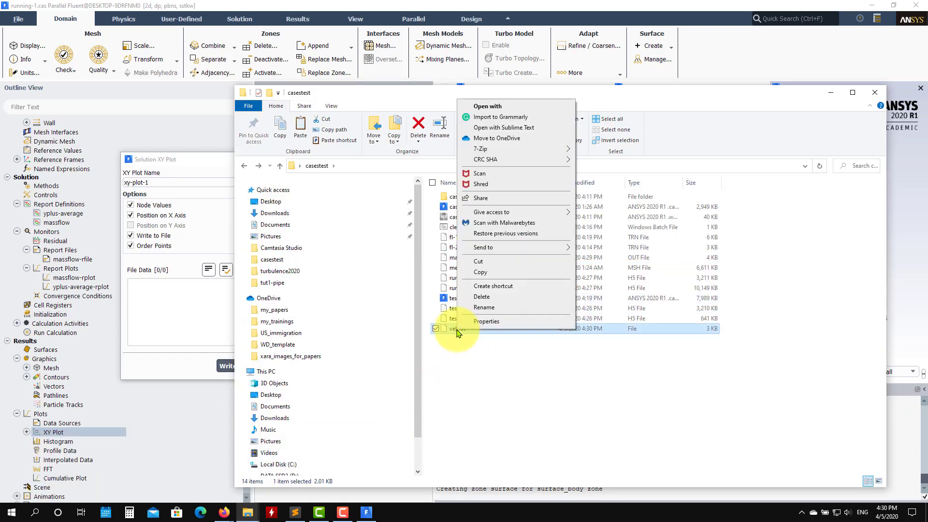
click(519, 128)
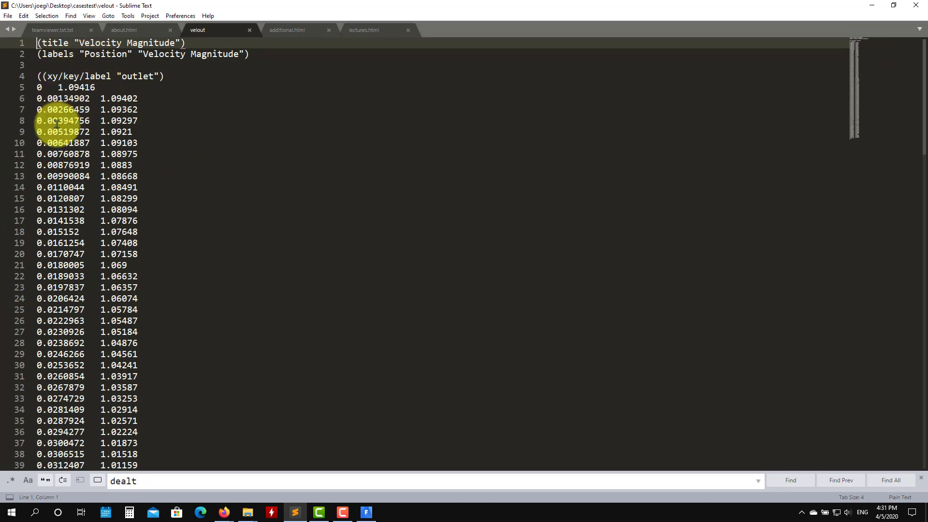
scroll(149, 183, down, 20)
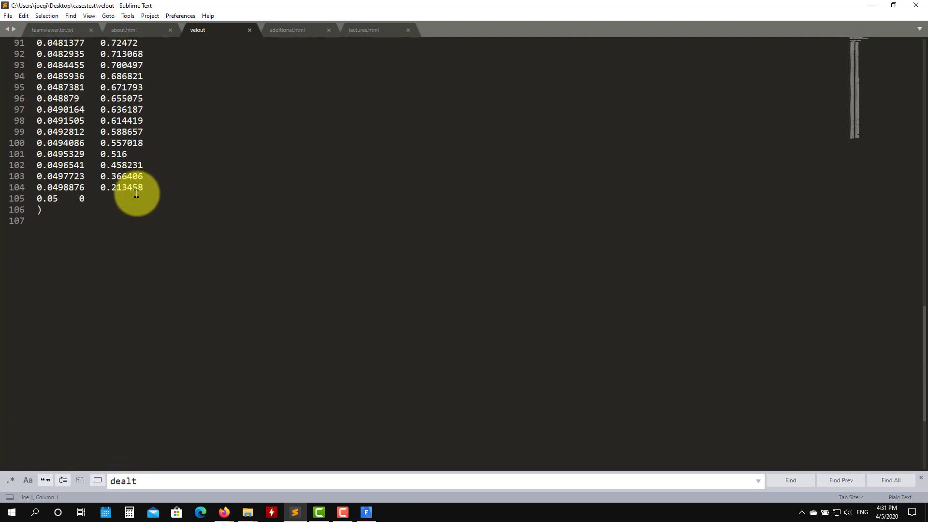
scroll(137, 193, up, 2)
drag(44, 276, 38, 266)
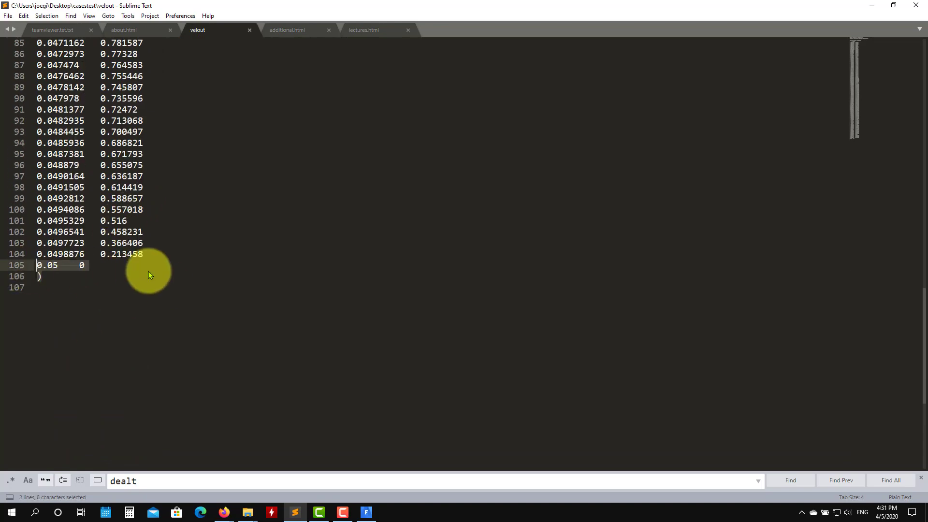
scroll(145, 261, up, 20)
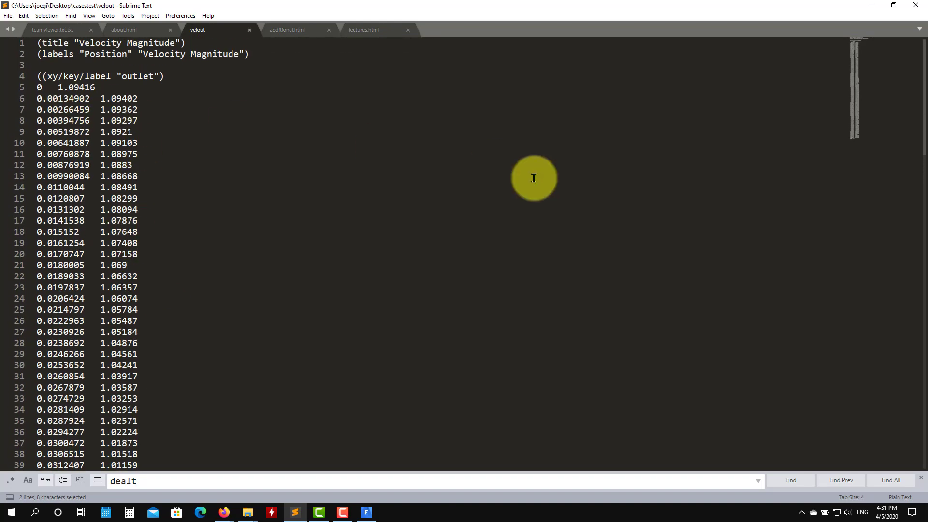
Close the velout file, minimize the editor and folder windows to return to Fluent, and close the XY plot settings.
click(249, 30)
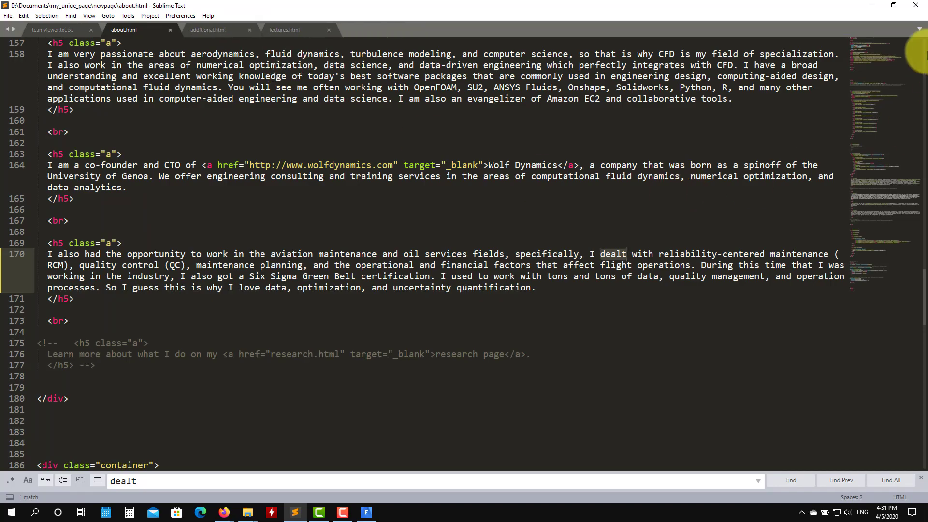
click(872, 5)
click(827, 94)
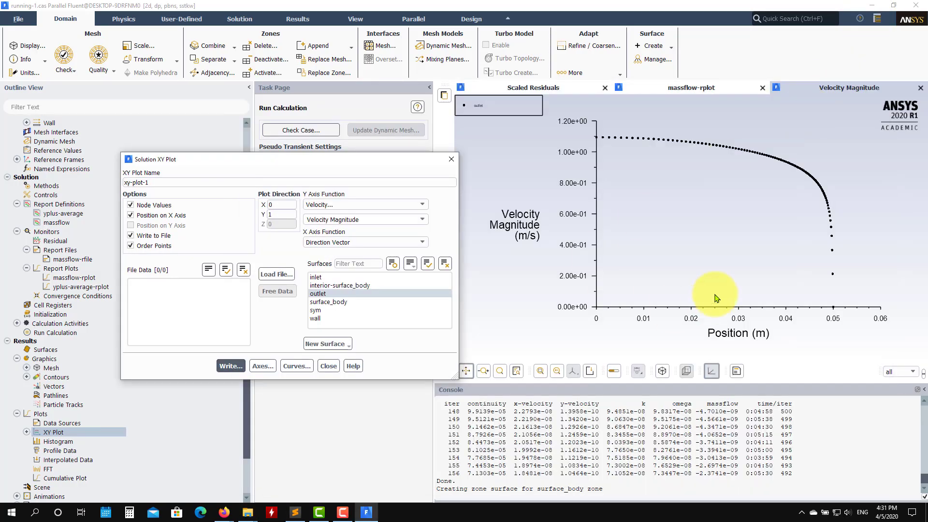
click(329, 365)
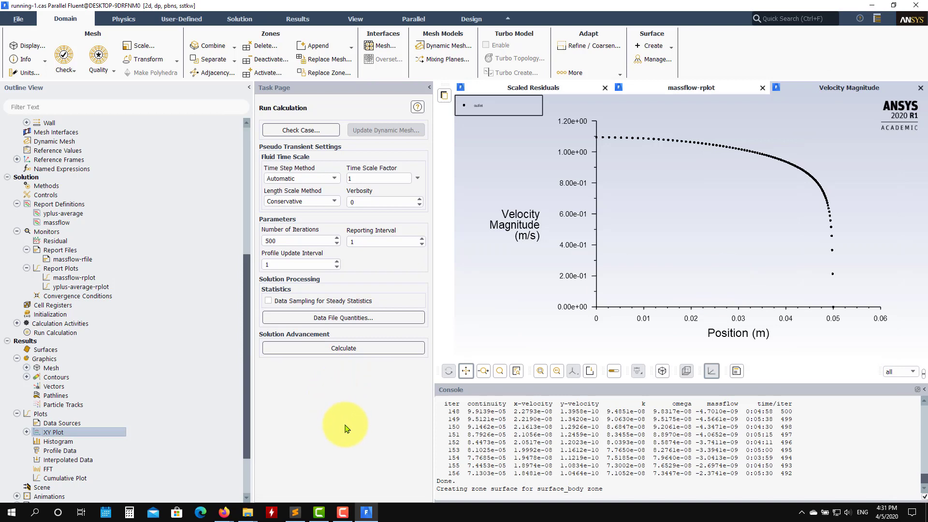
Create and display a velocity vector plot colored by velocity magnitude with the 3d arrow style.
click(65, 388)
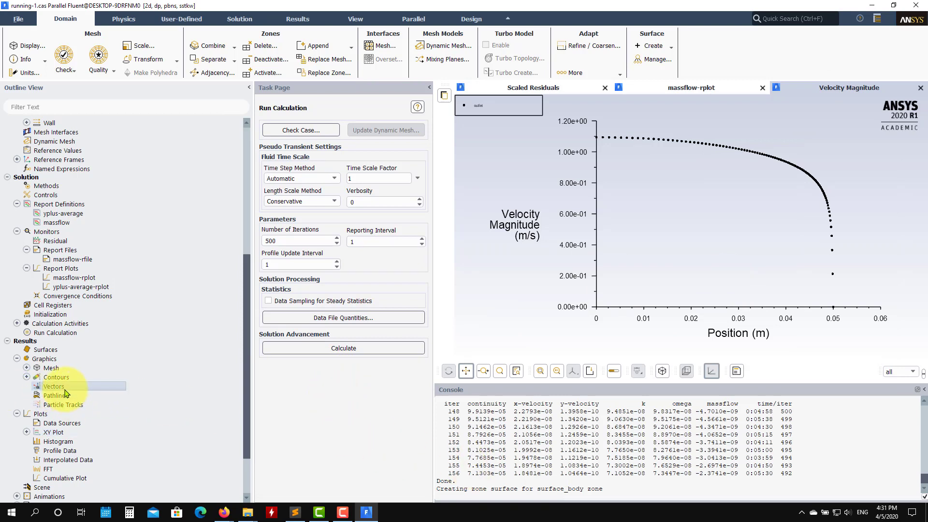
double_click(64, 390)
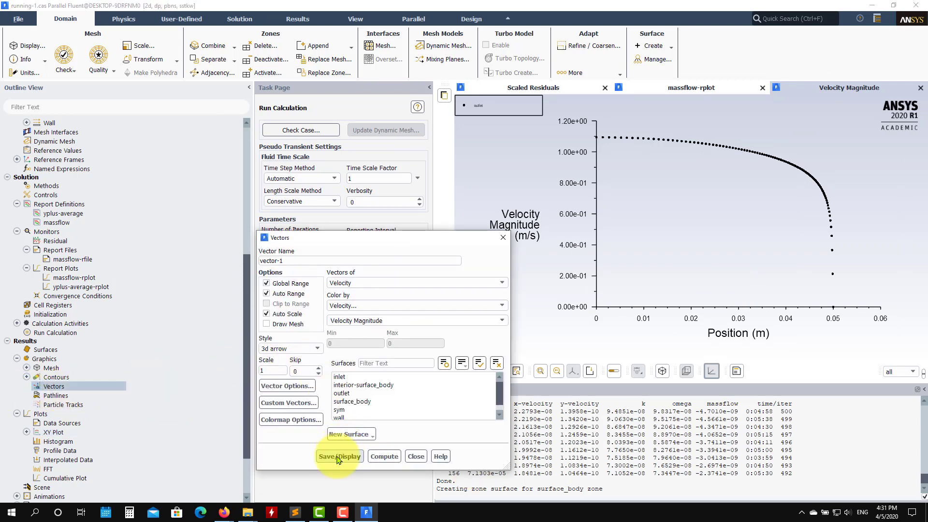
click(338, 457)
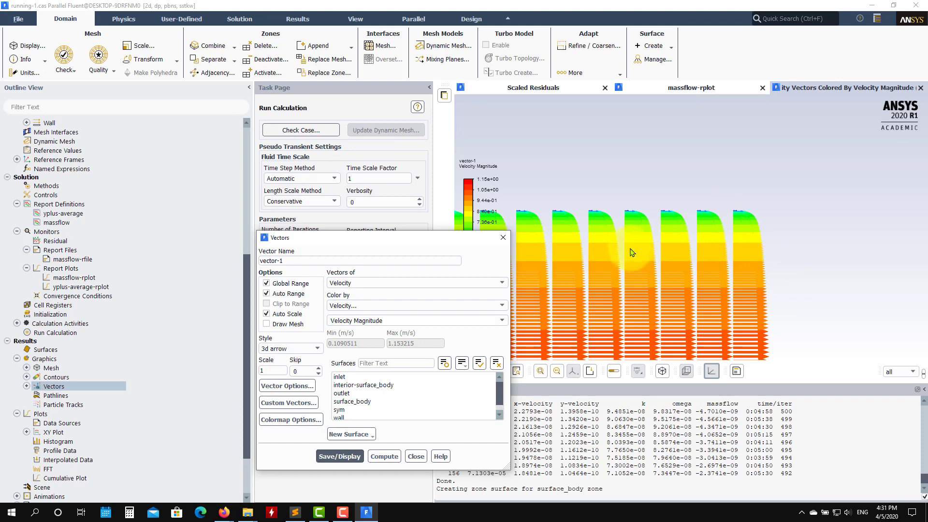
Close the vector settings and write the case and data as running-1-00100.cas.h5 in the casestest folder, overwriting the existing data file.
scroll(621, 256, down, 5)
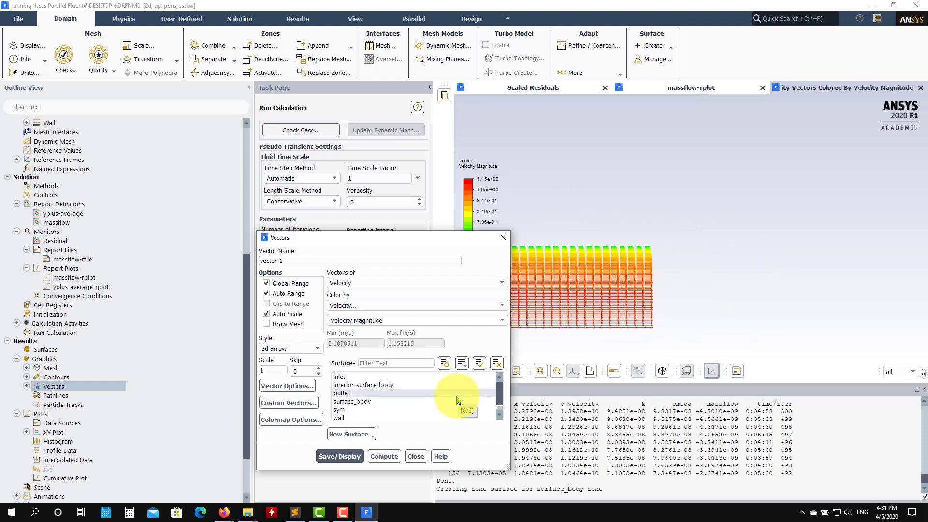
click(416, 457)
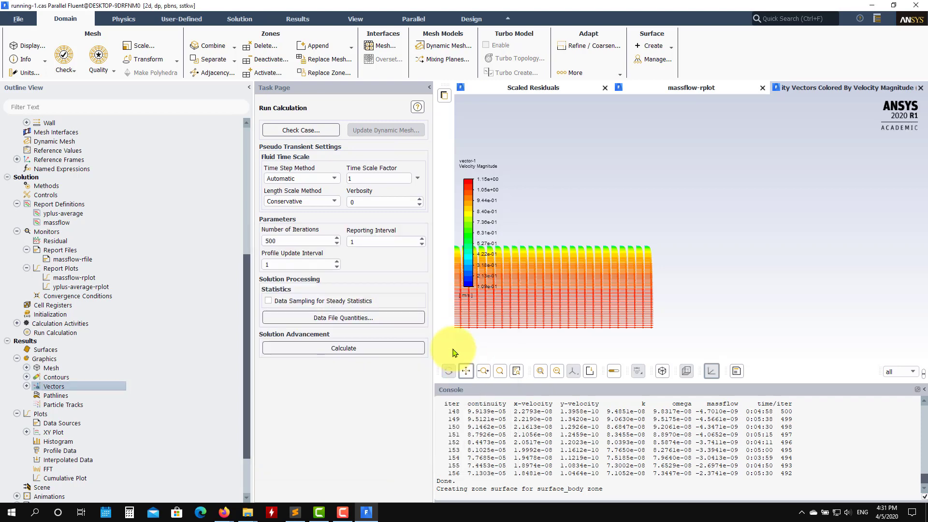
click(16, 20)
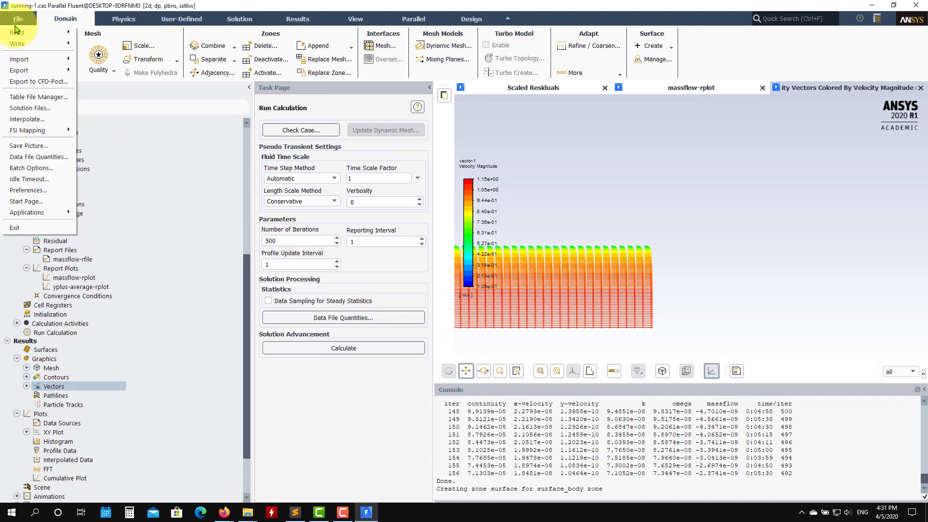
mouse_move(29, 43)
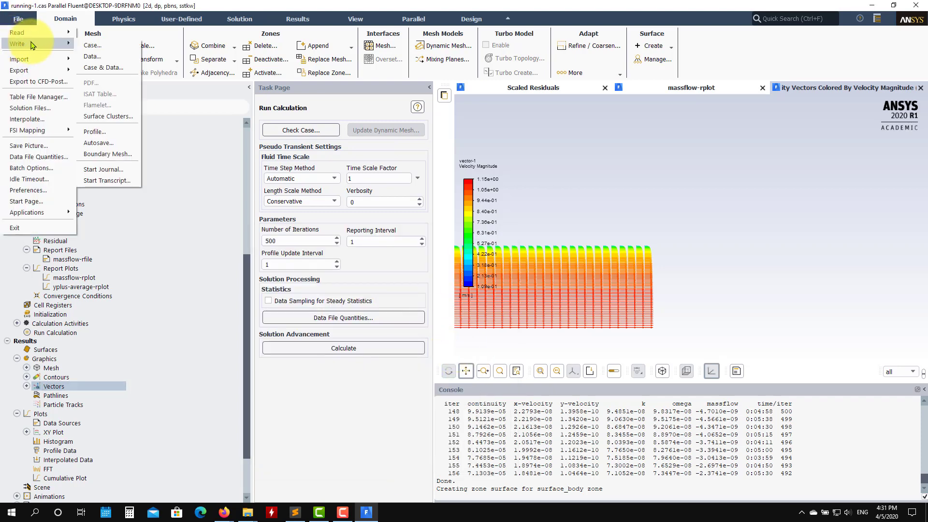
click(103, 72)
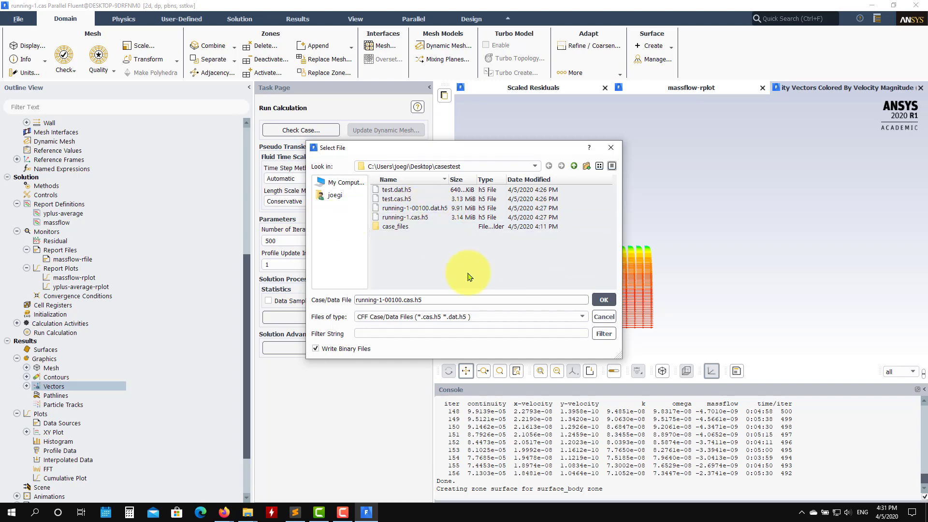
click(604, 300)
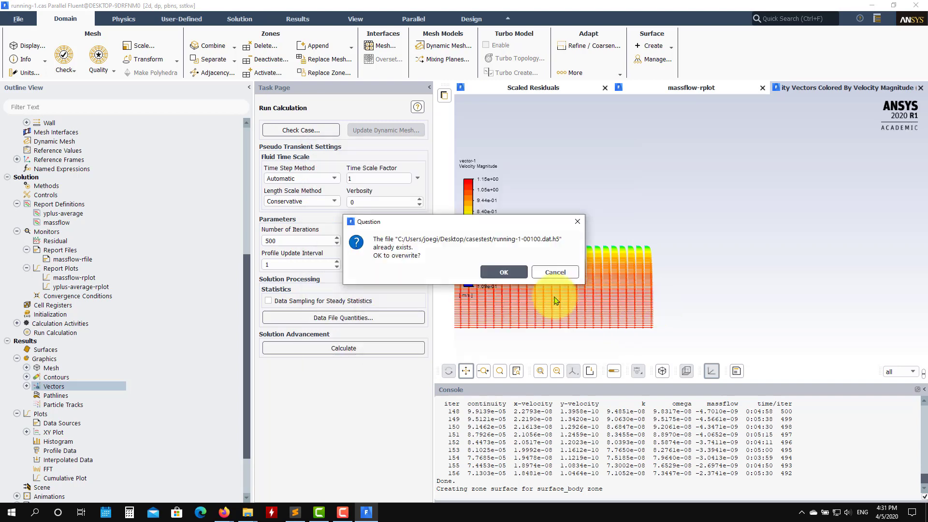
click(498, 270)
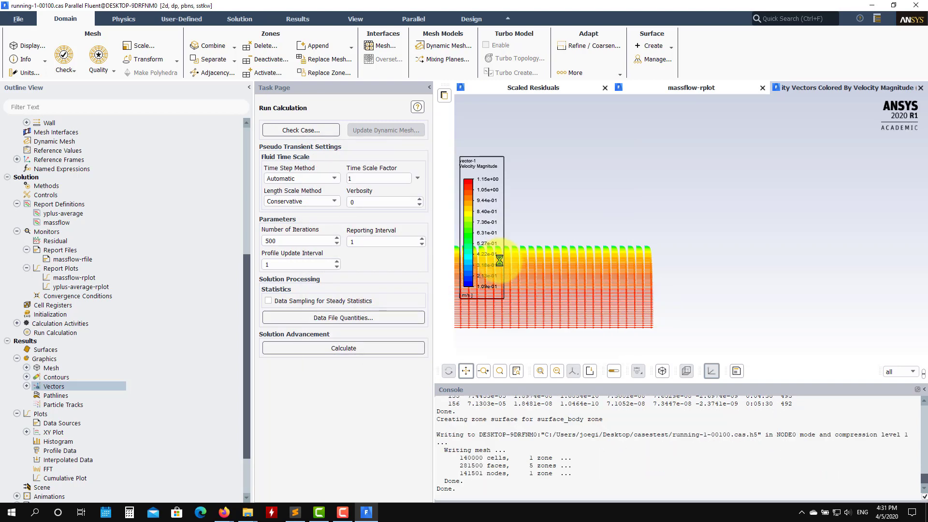